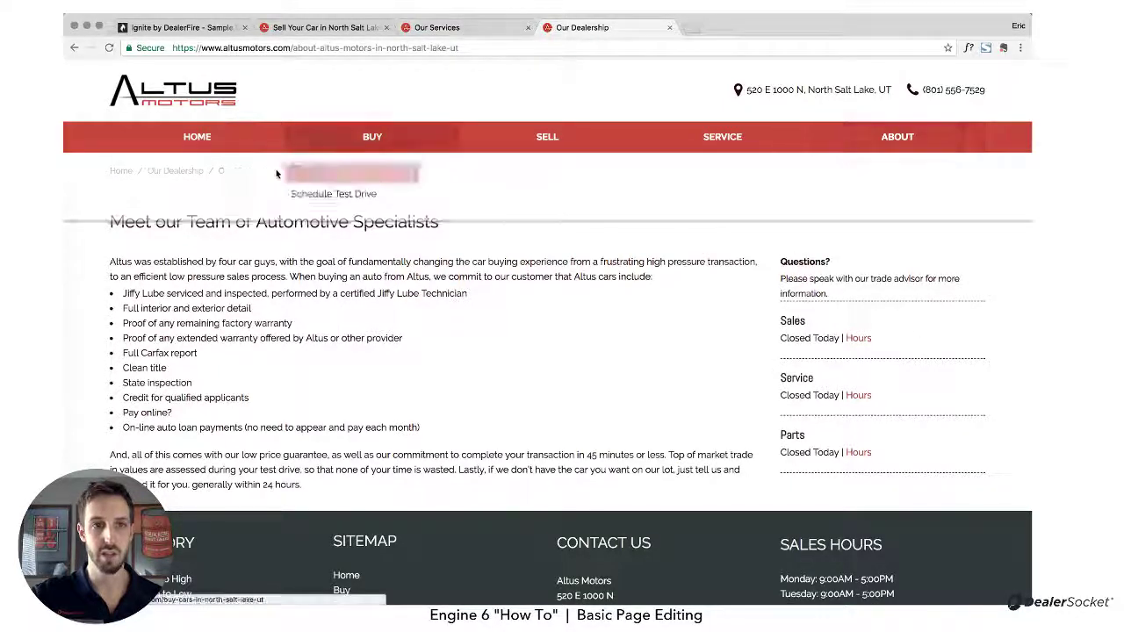
Check how the live Altus Motors Sell page adapts to tablet and phone widths, and restore the full browser width.
left_click(438, 30)
left_click(353, 29)
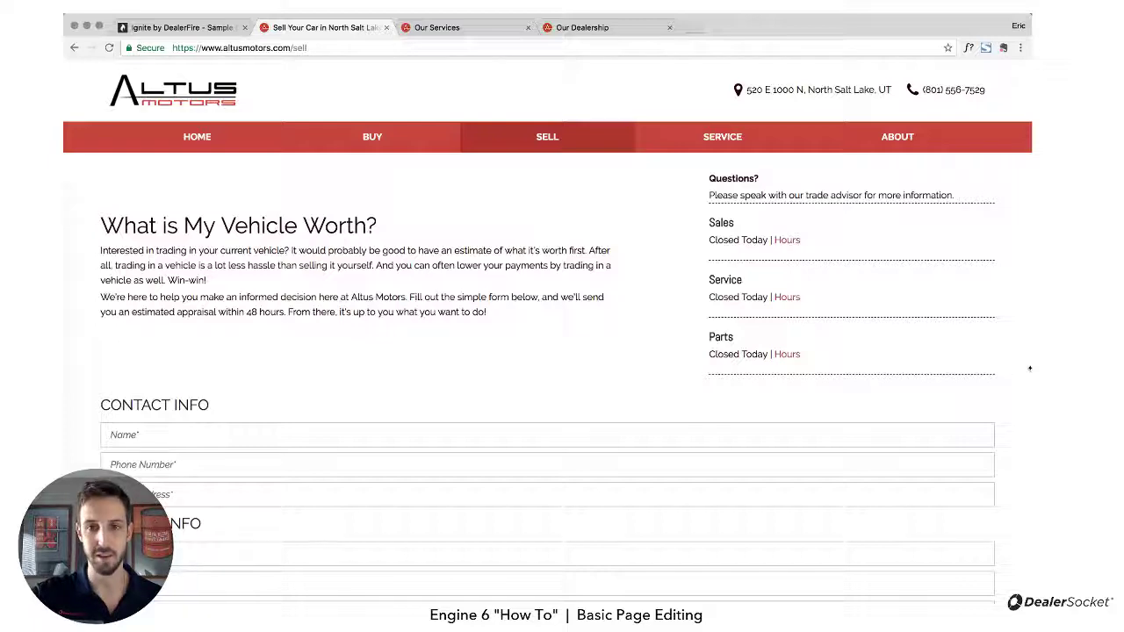
left_click_drag(1029, 369, 688, 363)
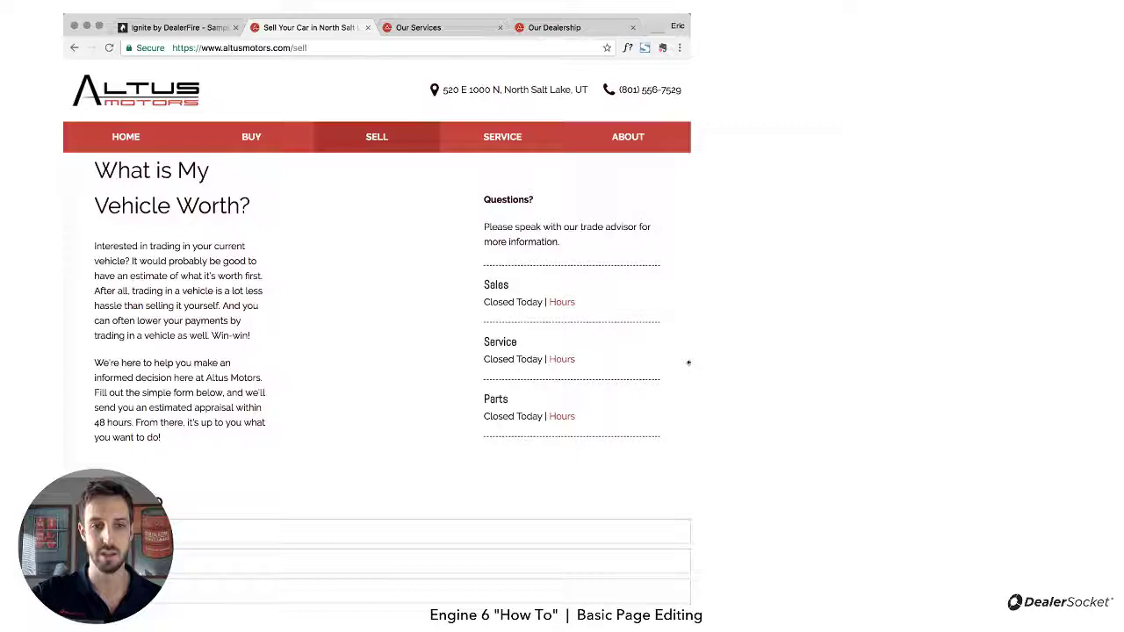
scroll(634, 498, "down", 2)
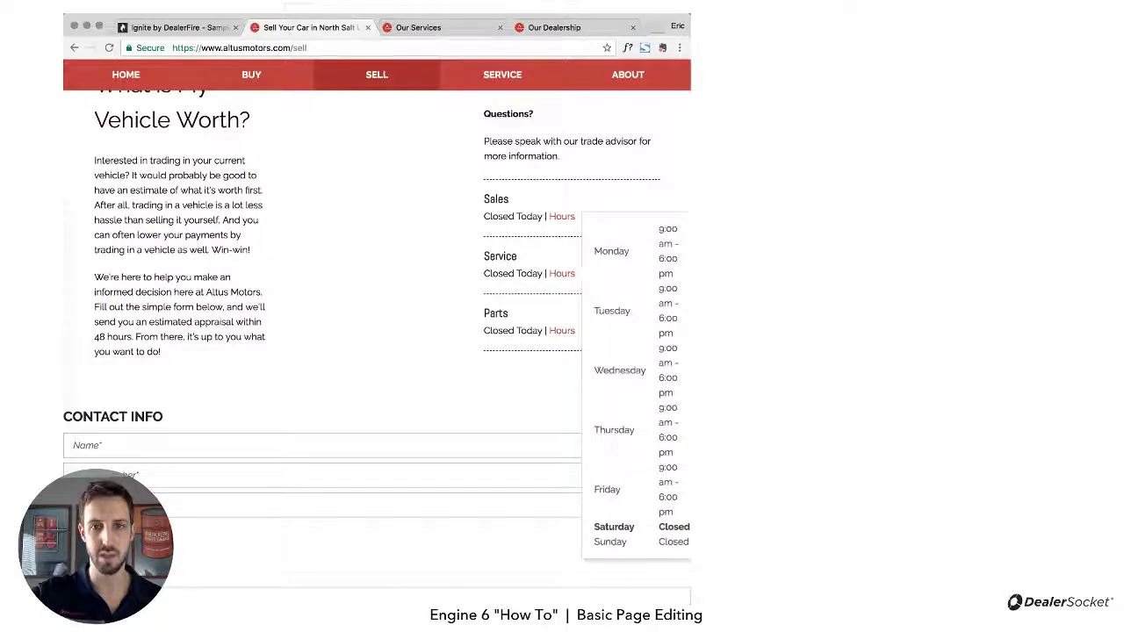
left_click_drag(688, 467, 311, 427)
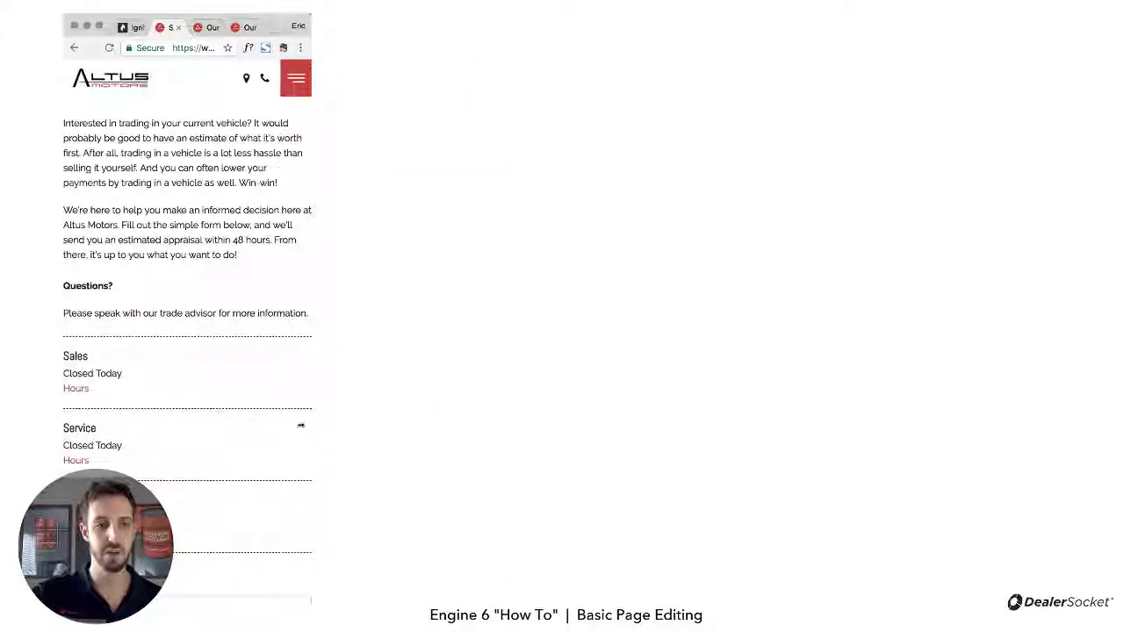
scroll(198, 381, "up", 2)
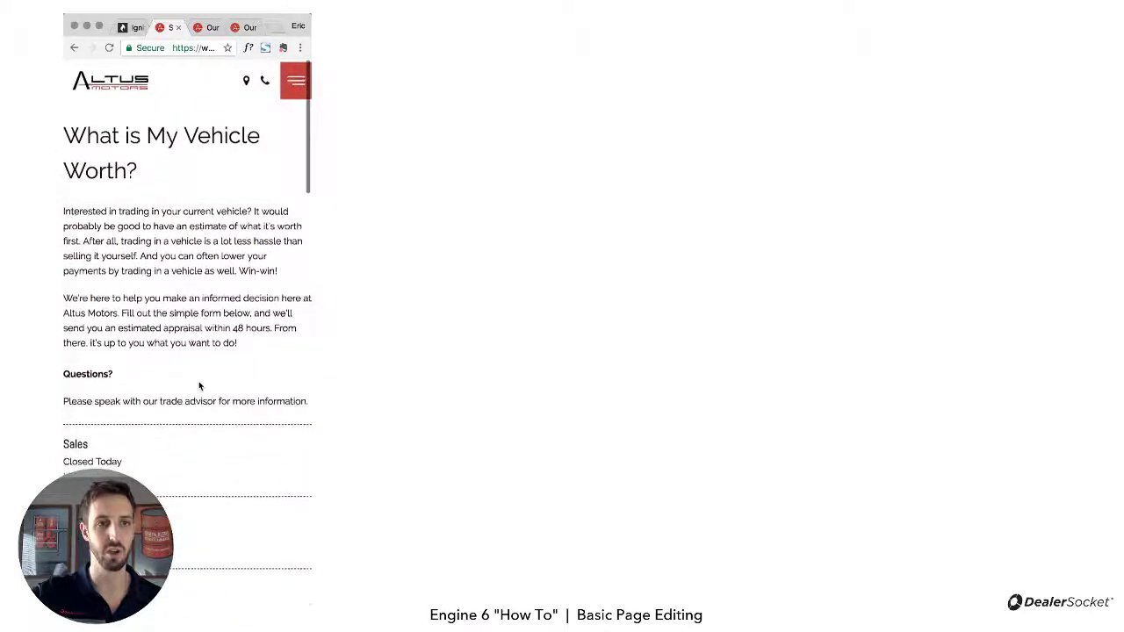
scroll(263, 425, "down", 9)
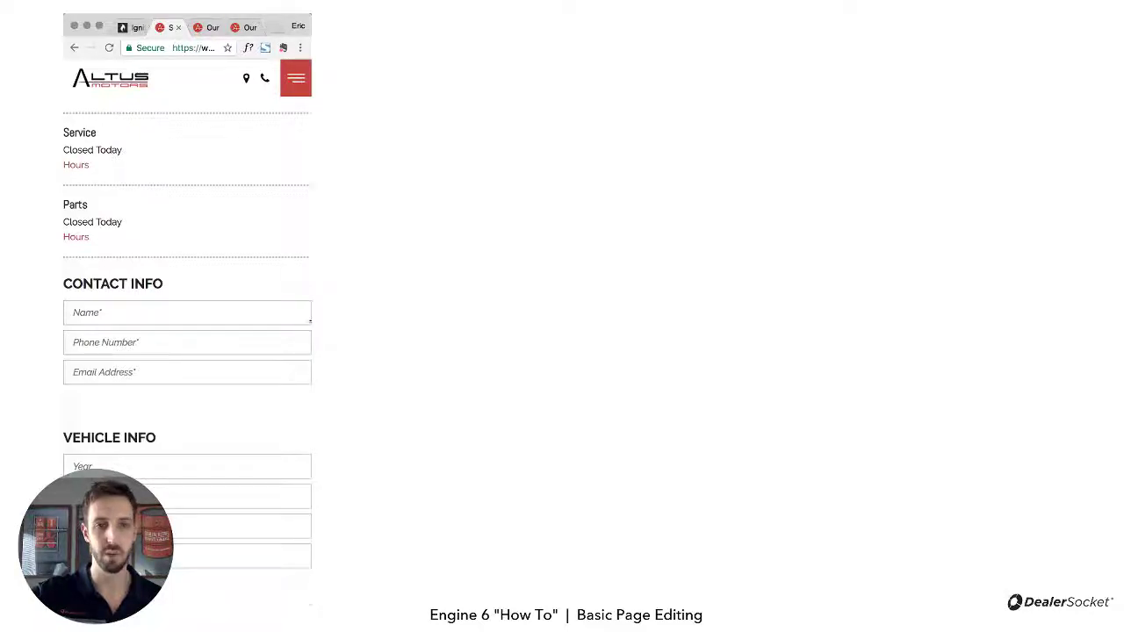
left_click_drag(310, 321, 1030, 462)
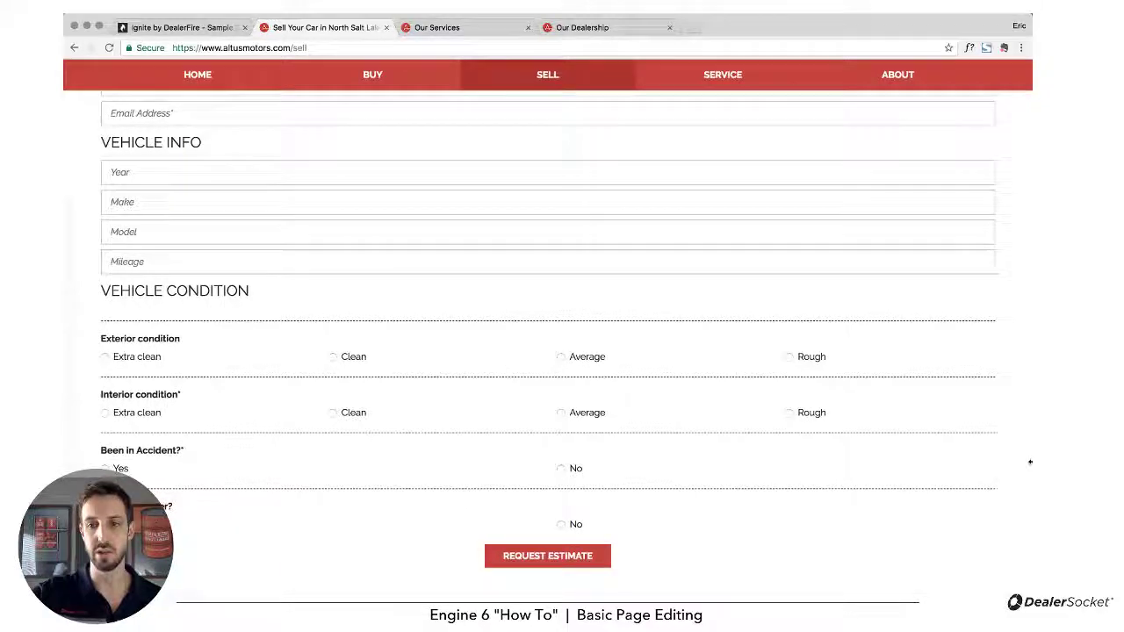
Go to the Ignite dashboard and open the Altus Motors website's Sell page in the Builder.
left_click(185, 28)
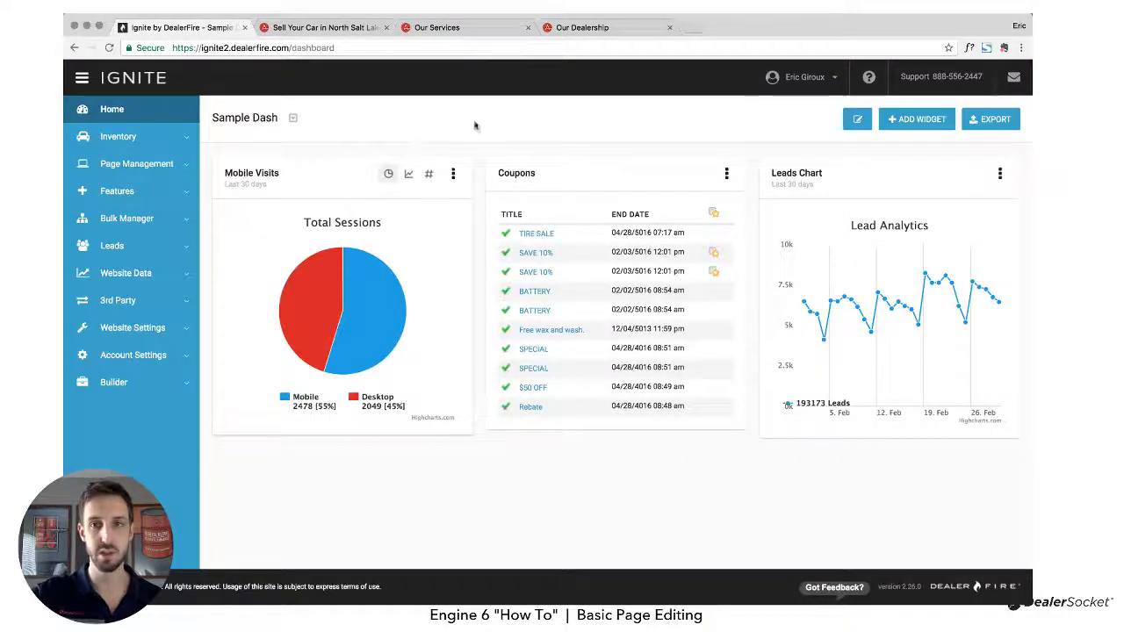
left_click(183, 389)
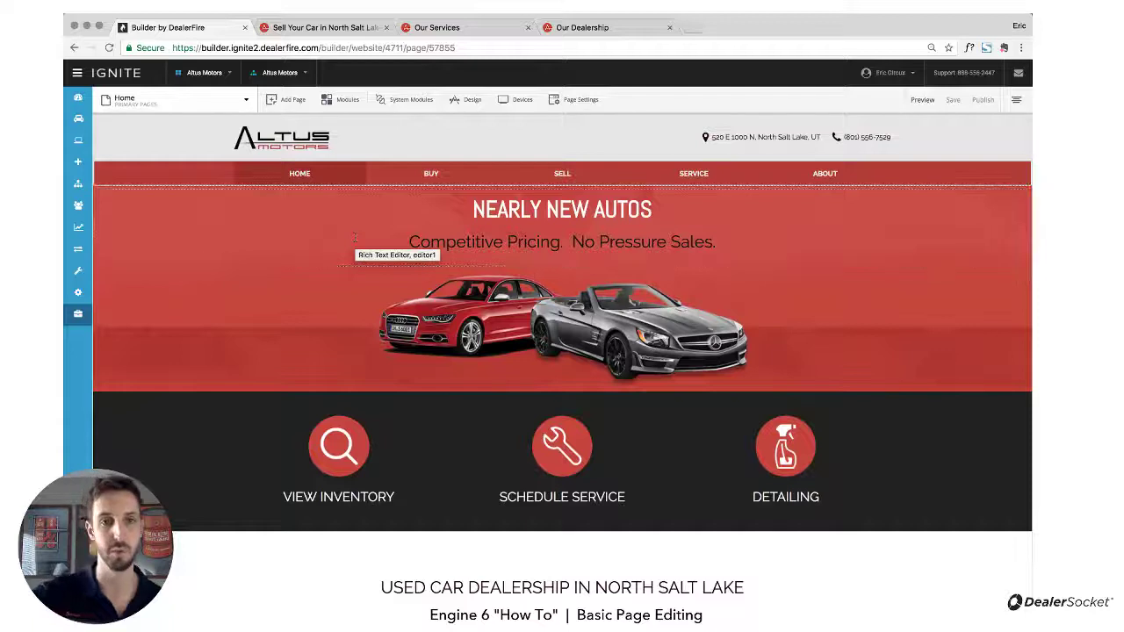
left_click(302, 74)
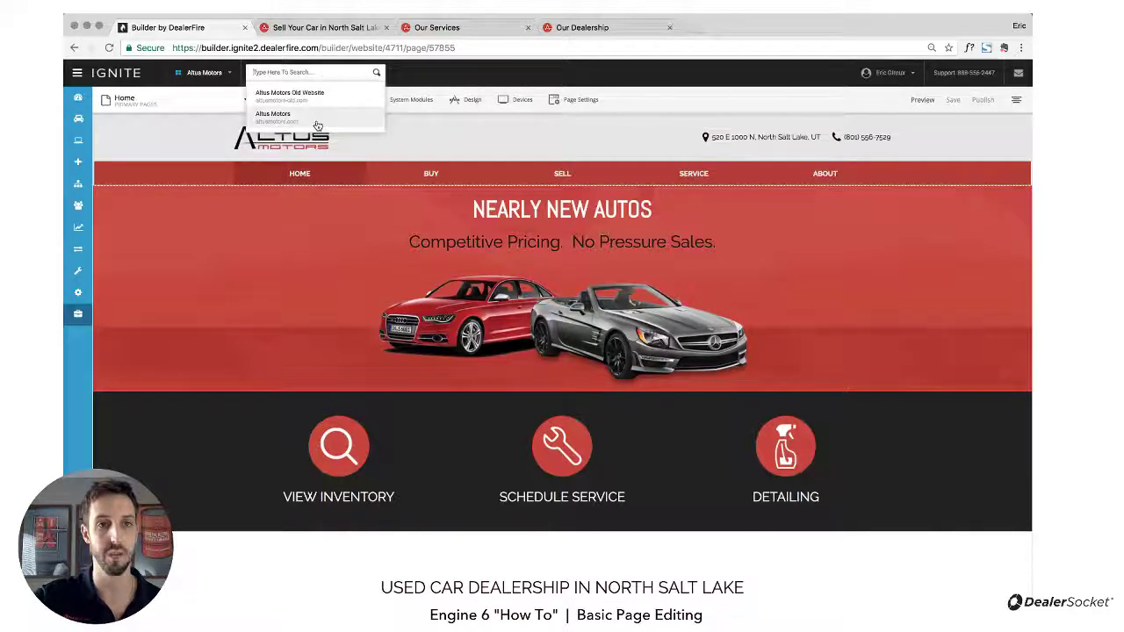
left_click(417, 78)
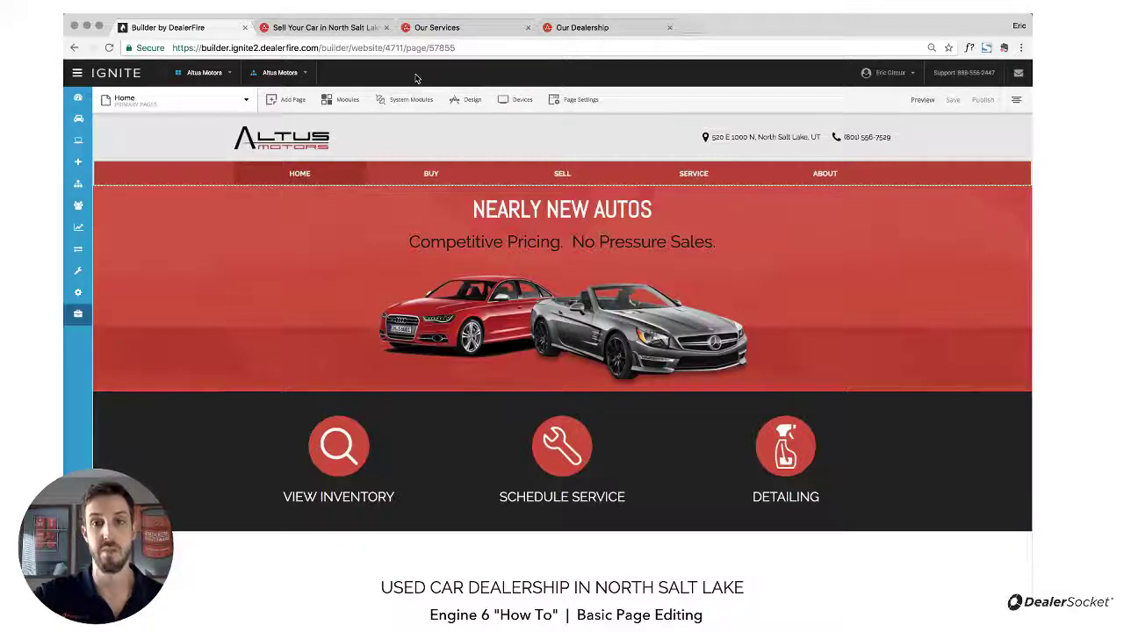
left_click(243, 107)
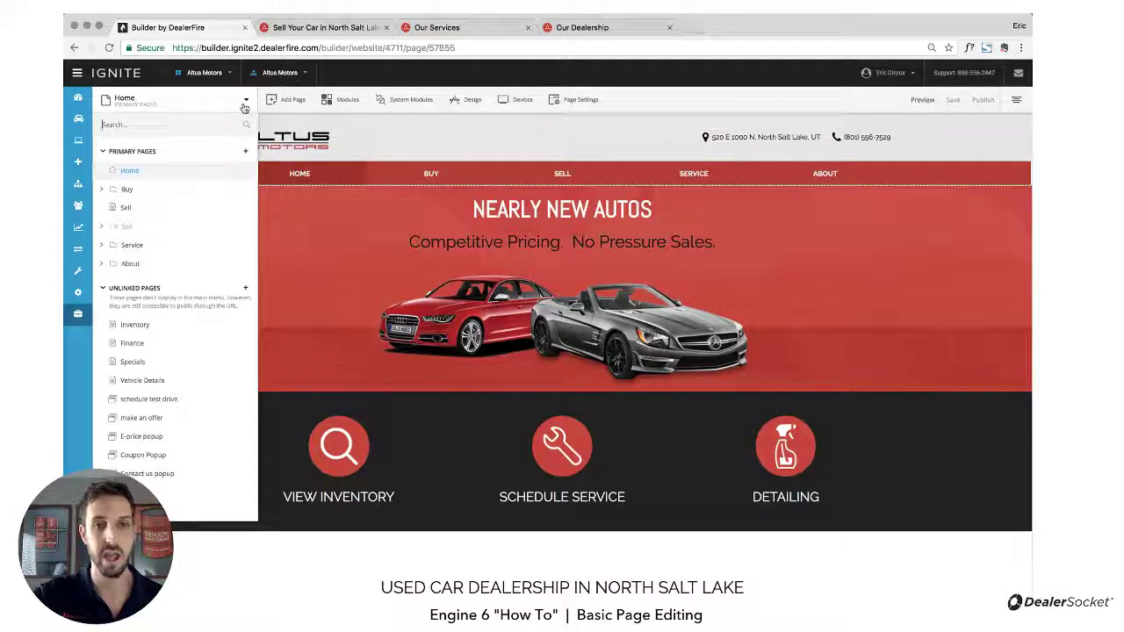
left_click(126, 208)
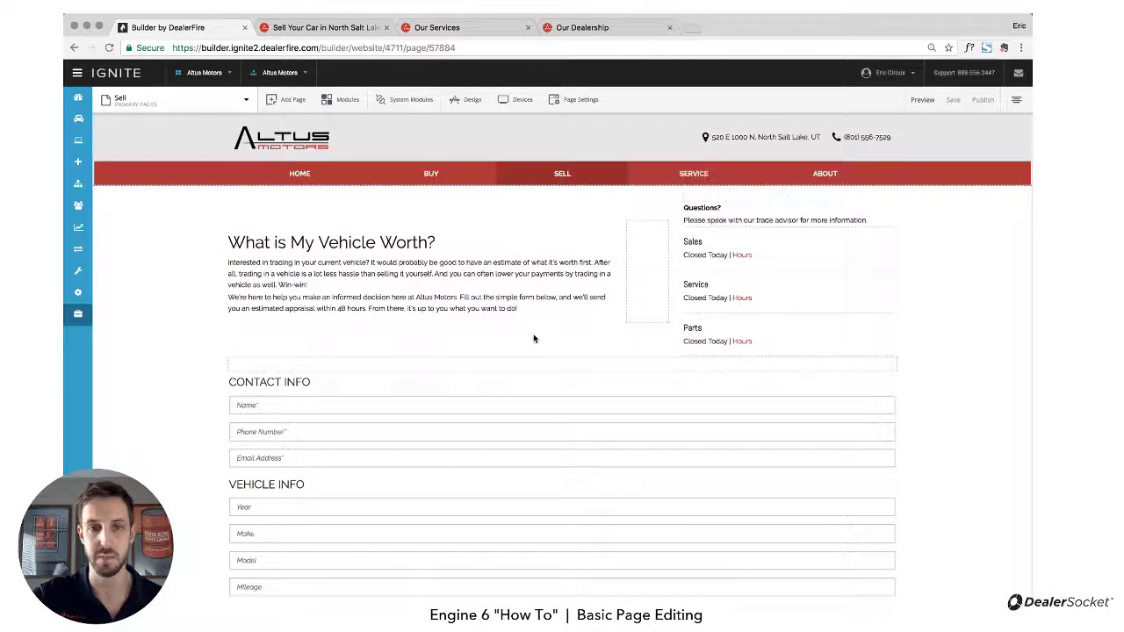
scroll(574, 443, "up", 2)
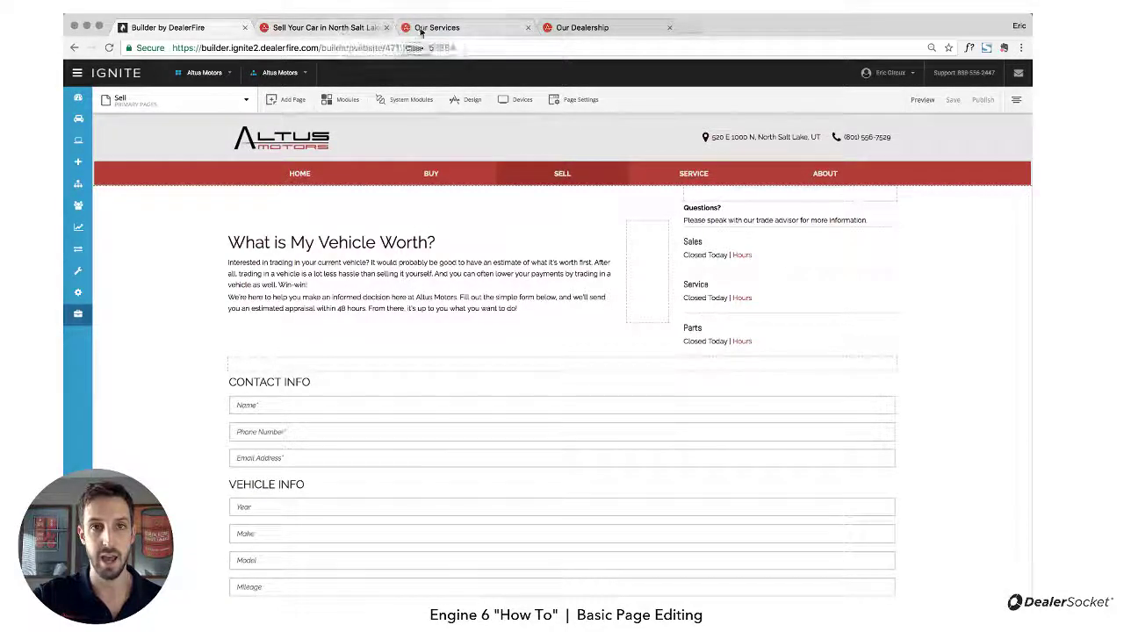
Check the breadcrumbs on the live Our Dealership page, and add a shortened Breadcrumbs module beneath the Sell page's navigation bar.
left_click(580, 35)
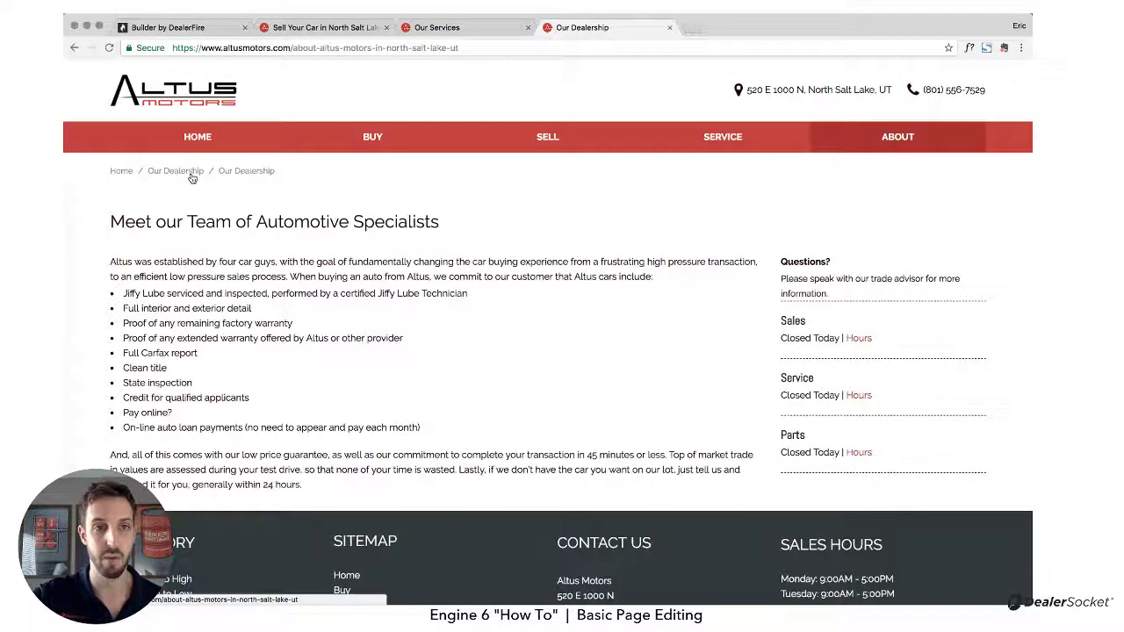
left_click(188, 29)
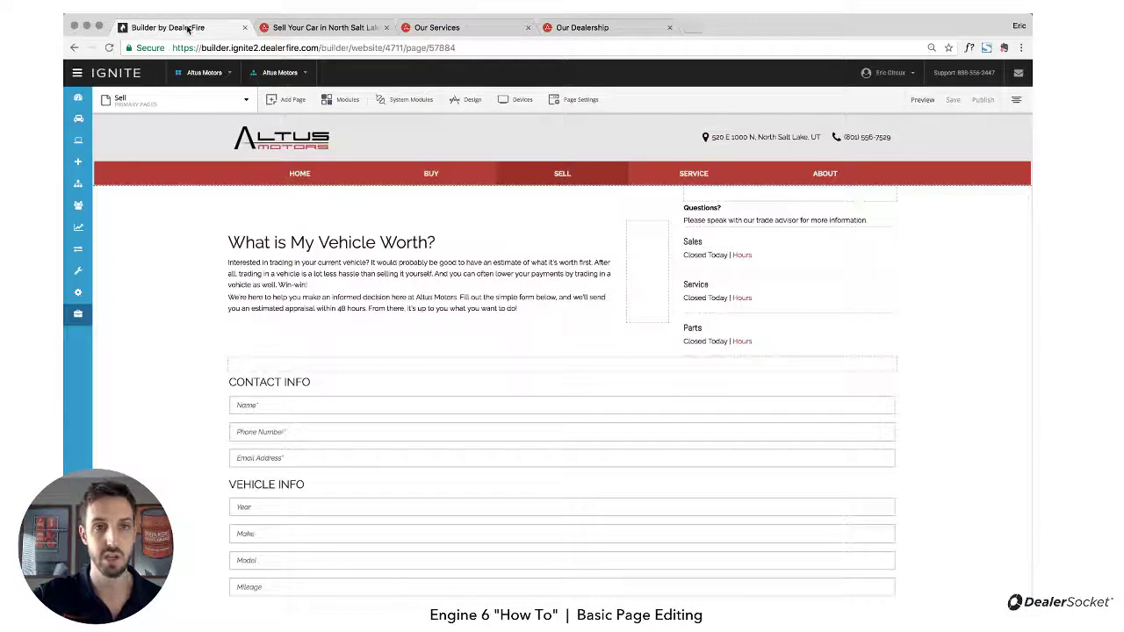
left_click(342, 100)
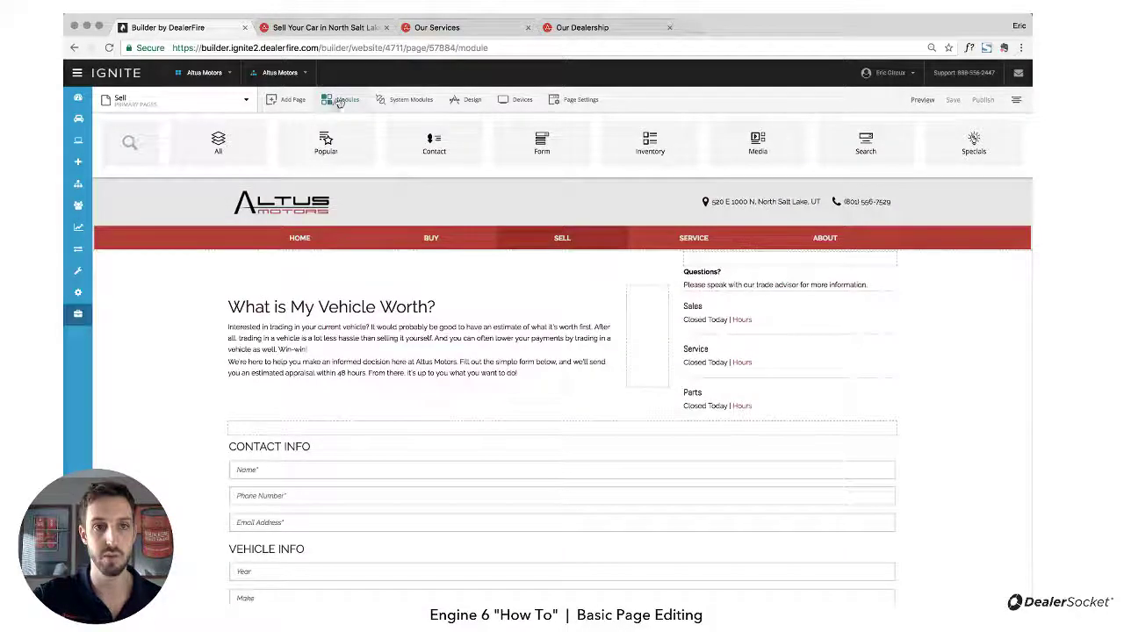
left_click(129, 143)
type("bread")
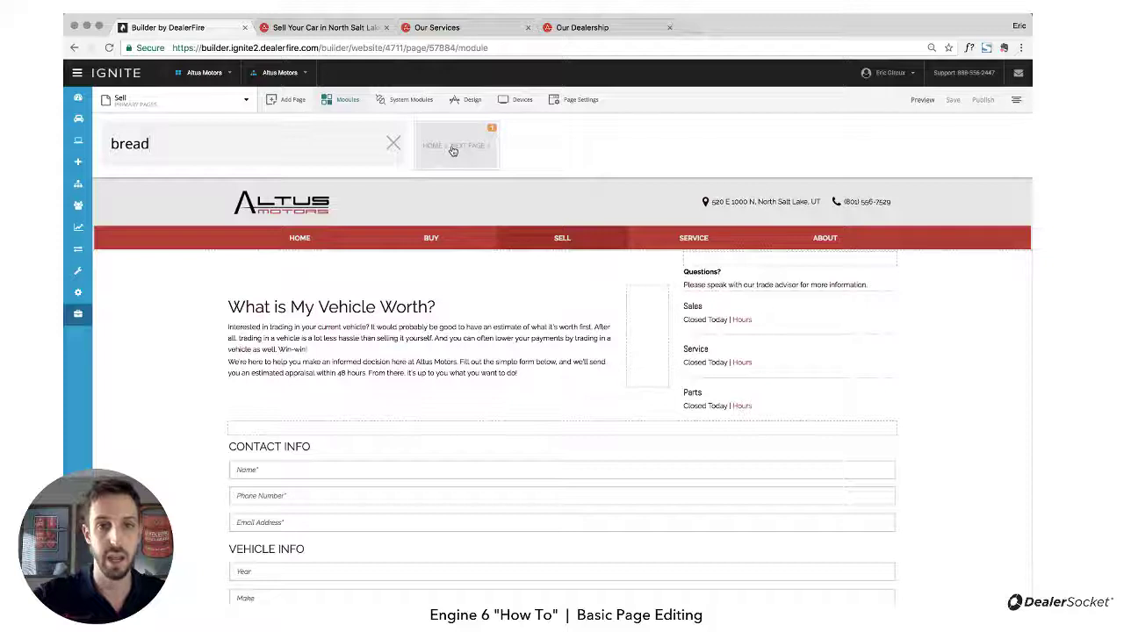
left_click_drag(453, 151, 458, 256)
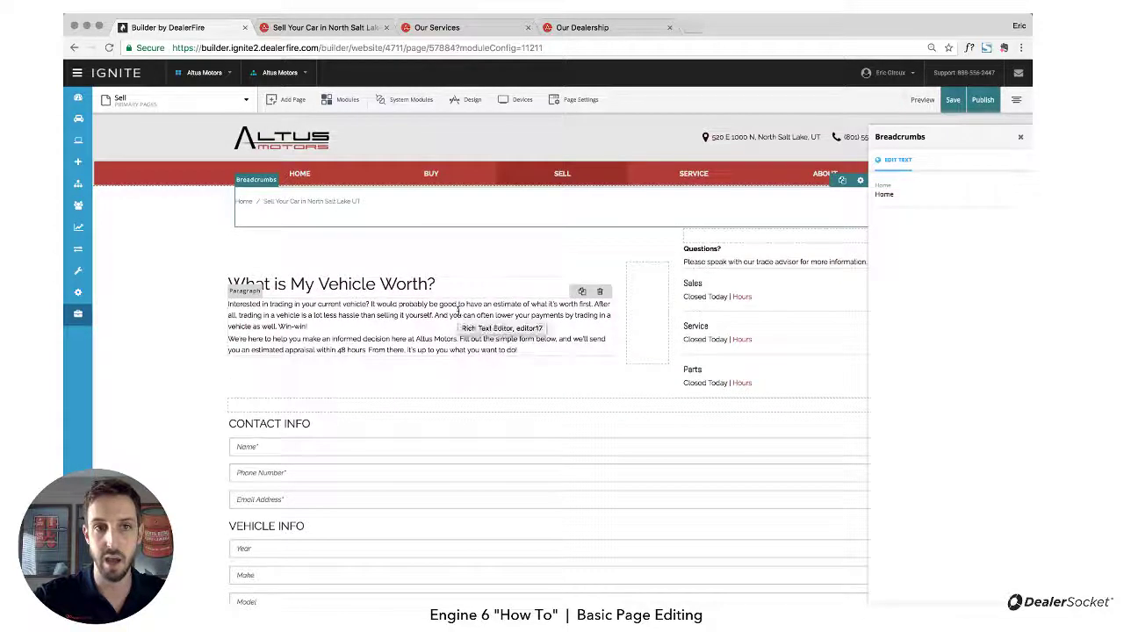
left_click(1021, 141)
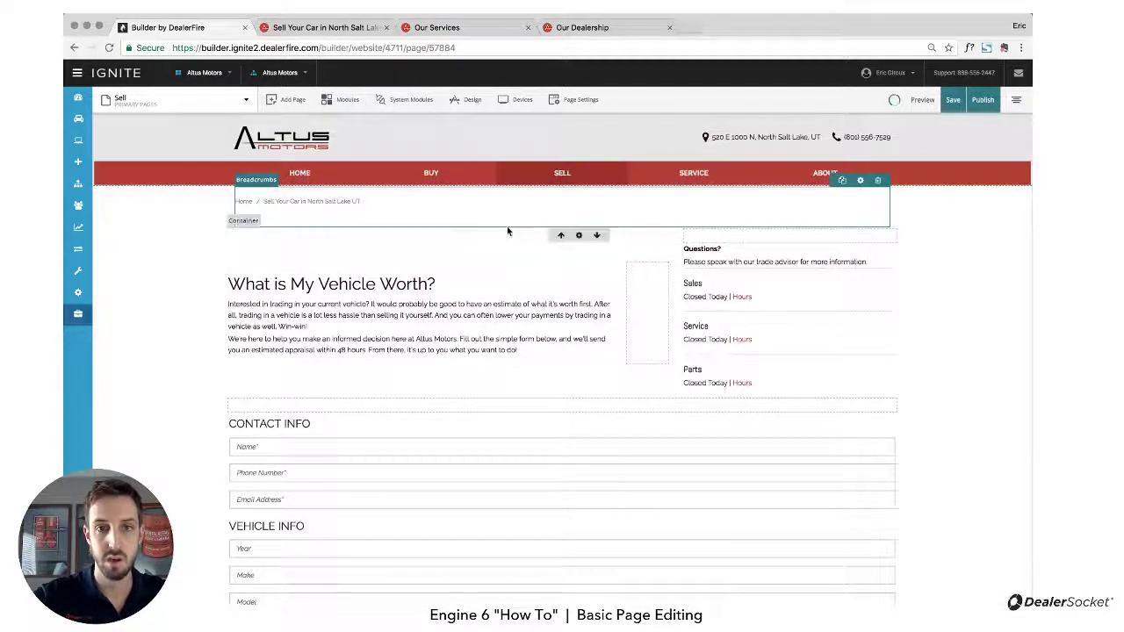
left_click_drag(506, 225, 504, 211)
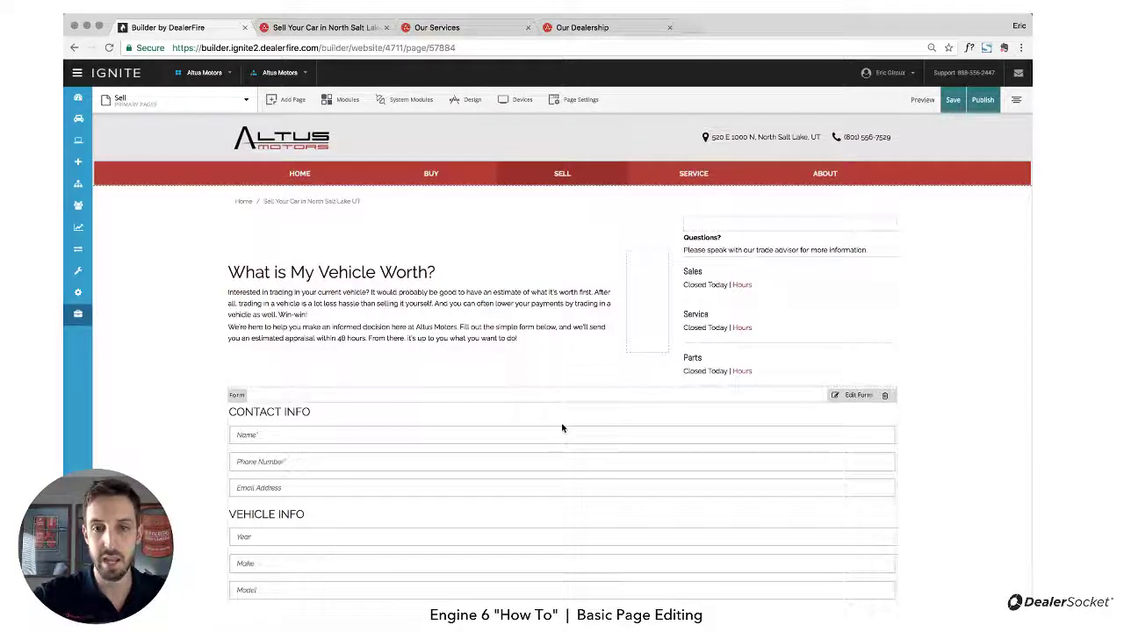
Set the left and right padding of the container holding the Contact Info form to 150px.
scroll(562, 428, "down", 3)
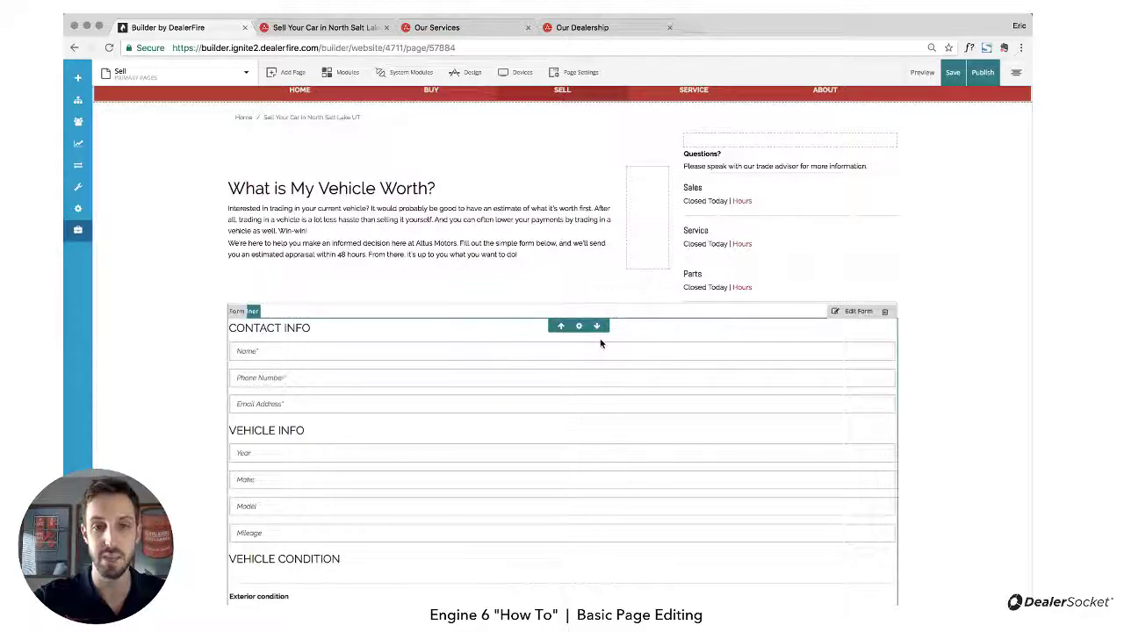
left_click(579, 329)
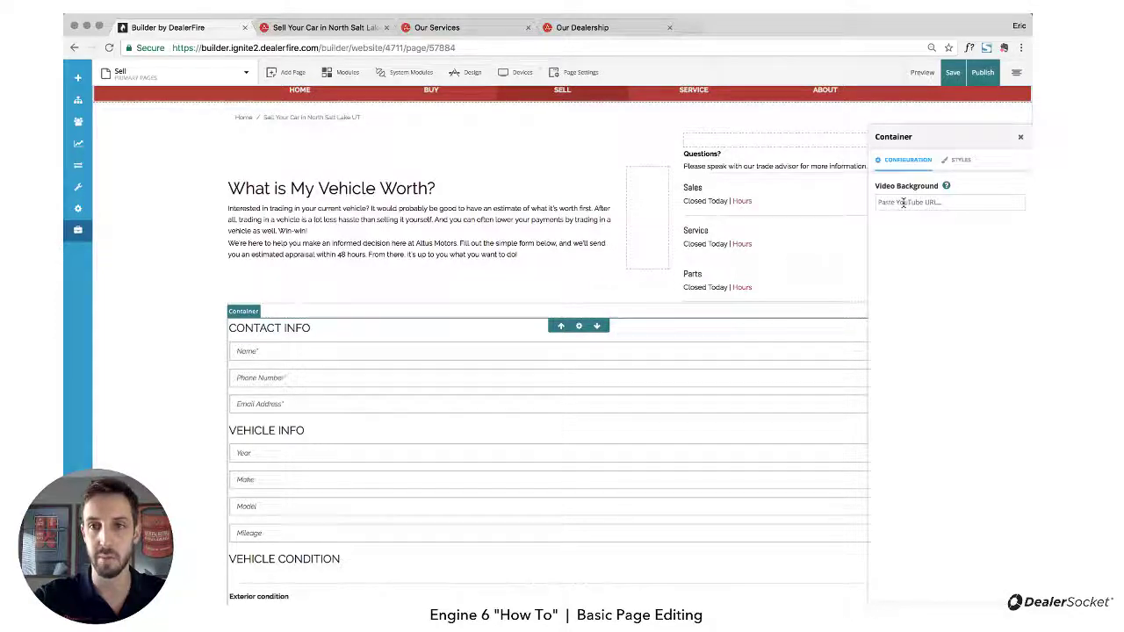
left_click_drag(912, 137, 903, 136)
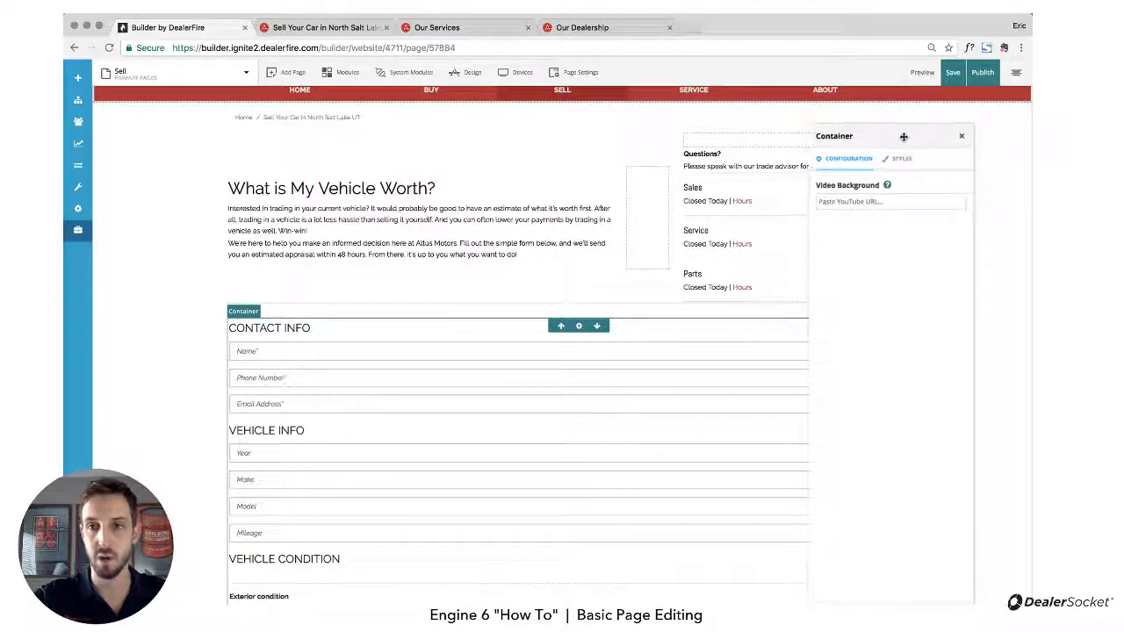
left_click(900, 159)
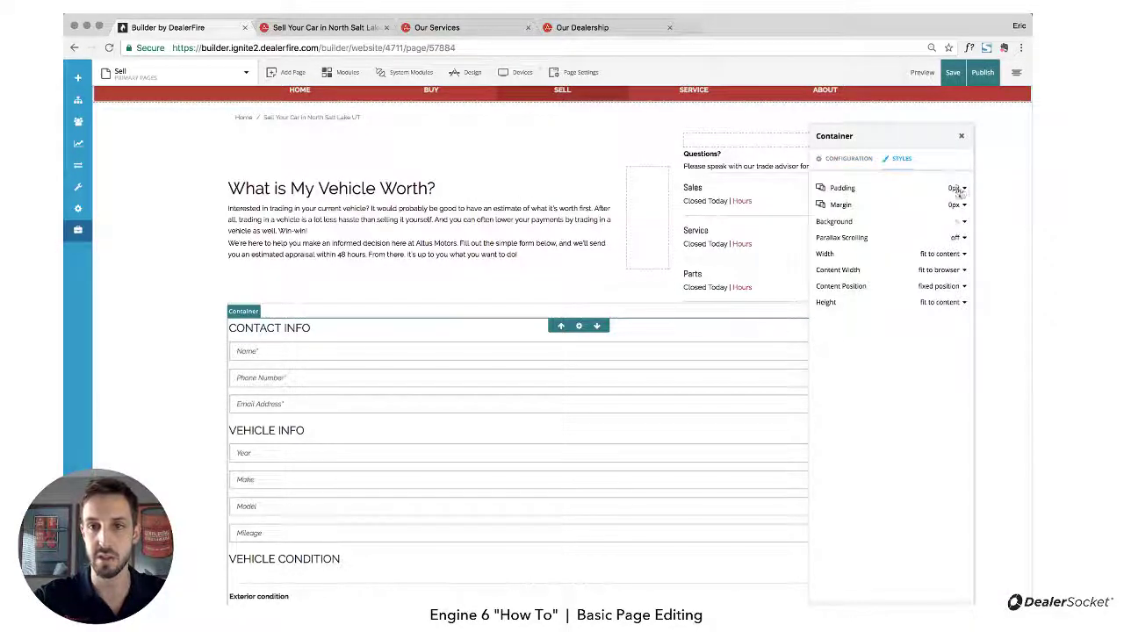
left_click(963, 189)
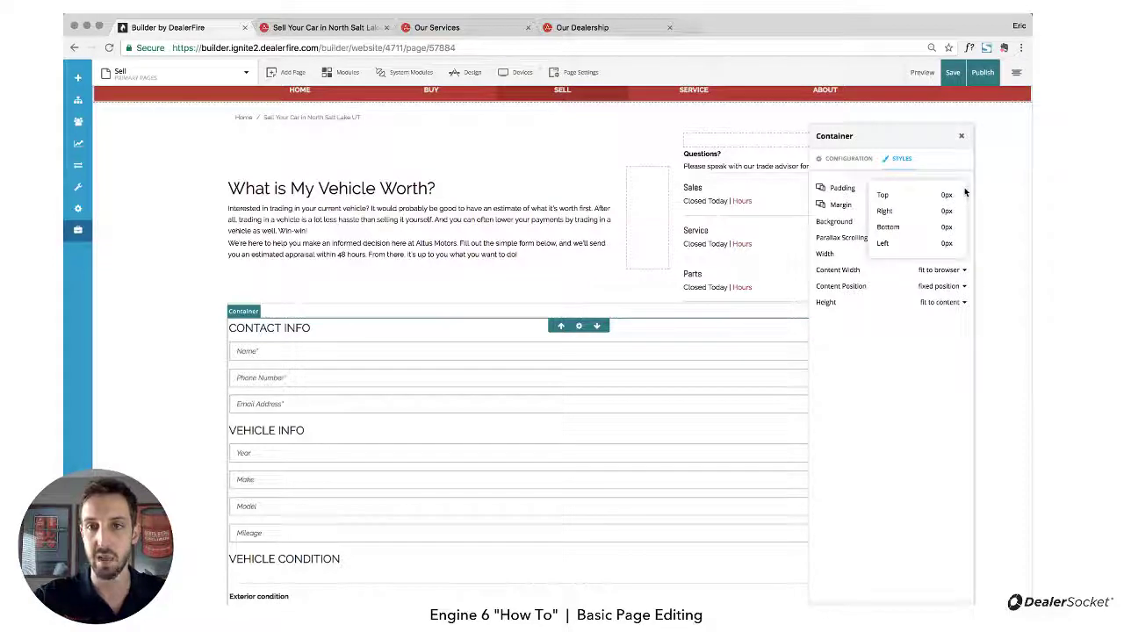
mouse_move(885, 246)
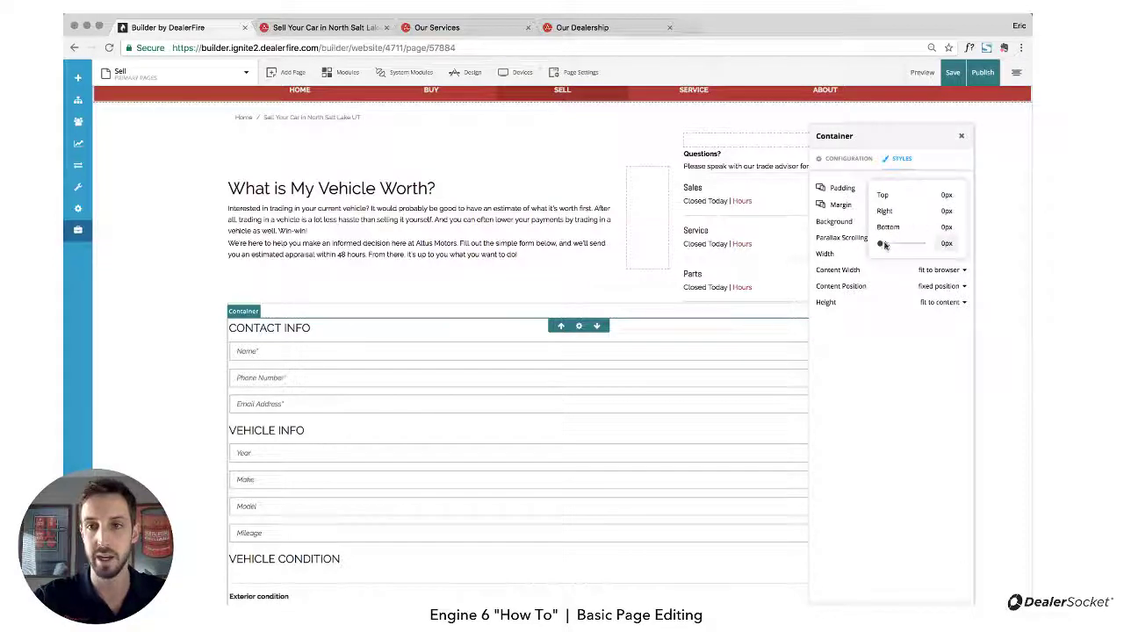
left_click_drag(881, 243, 915, 243)
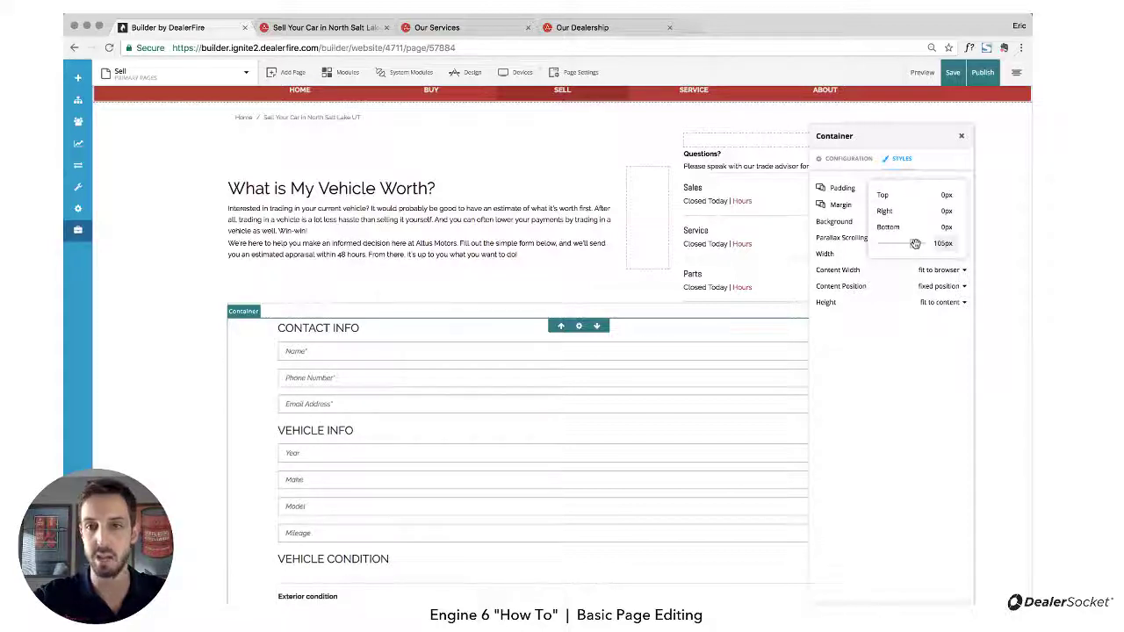
left_click_drag(915, 243, 936, 243)
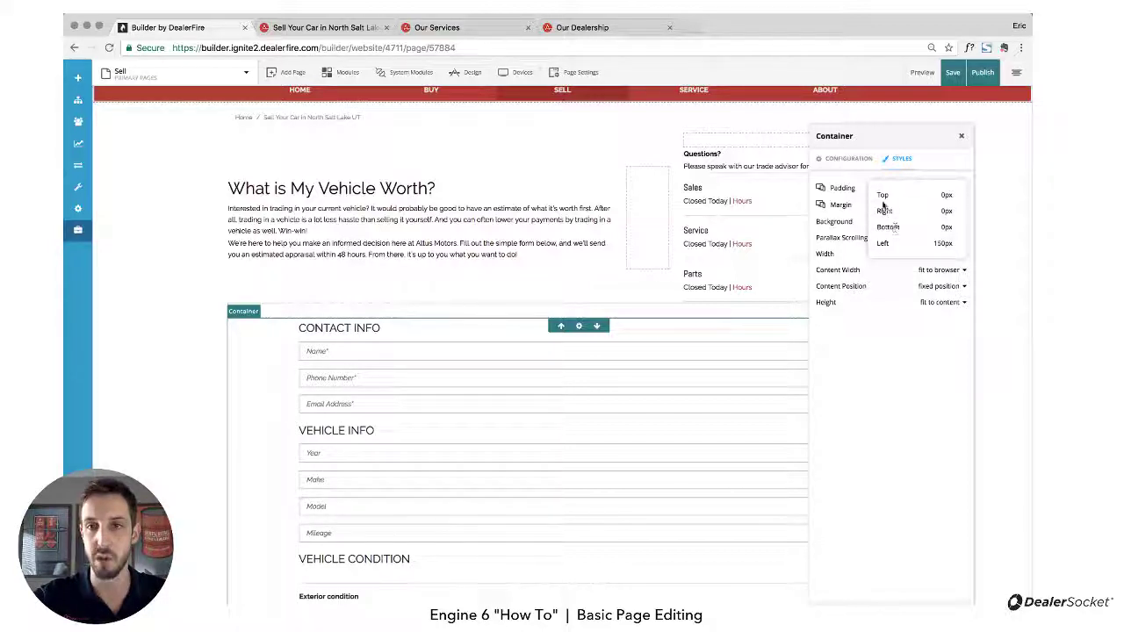
mouse_move(879, 220)
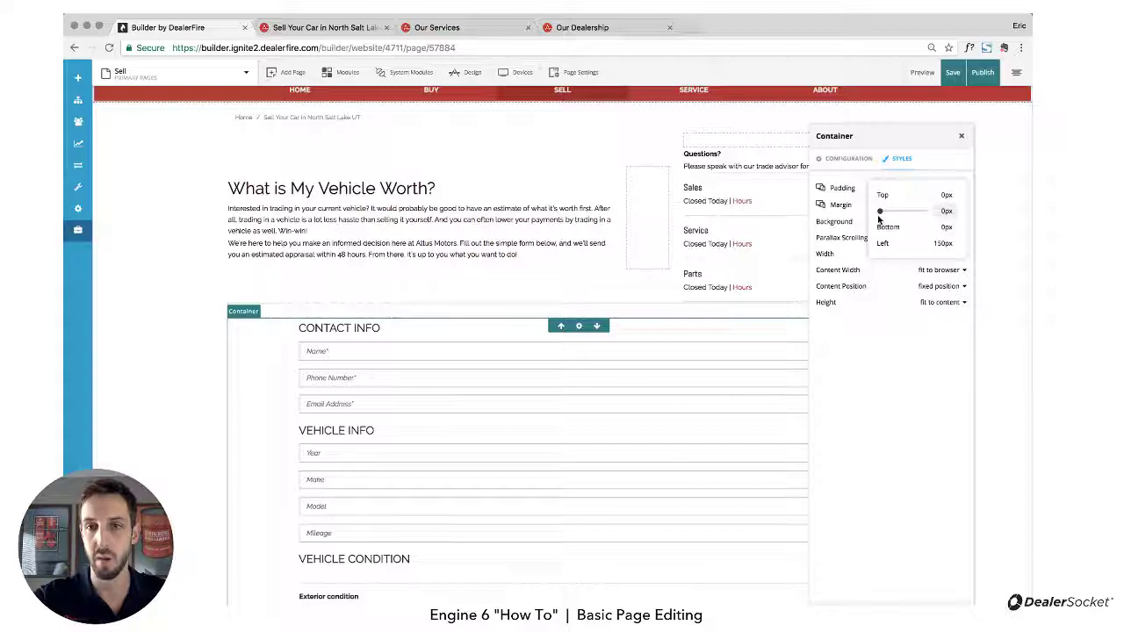
left_click_drag(879, 211, 949, 211)
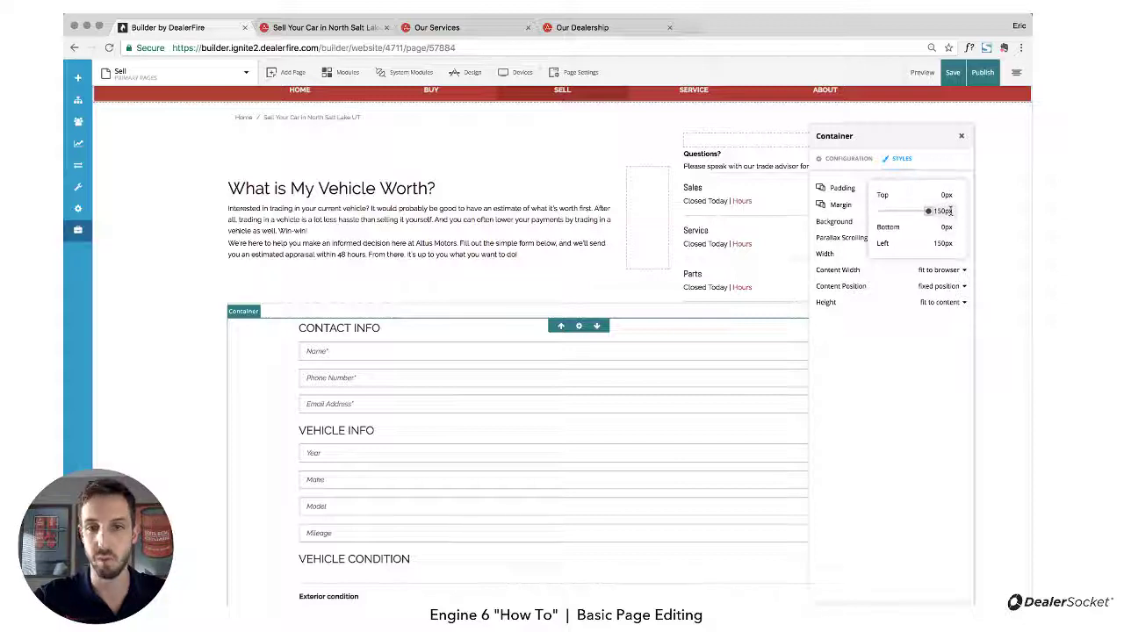
Increase the form container's right and left padding to 200px each.
mouse_move(905, 143)
left_mouse_down()
mouse_move(987, 157)
mouse_move(918, 135)
left_mouse_up()
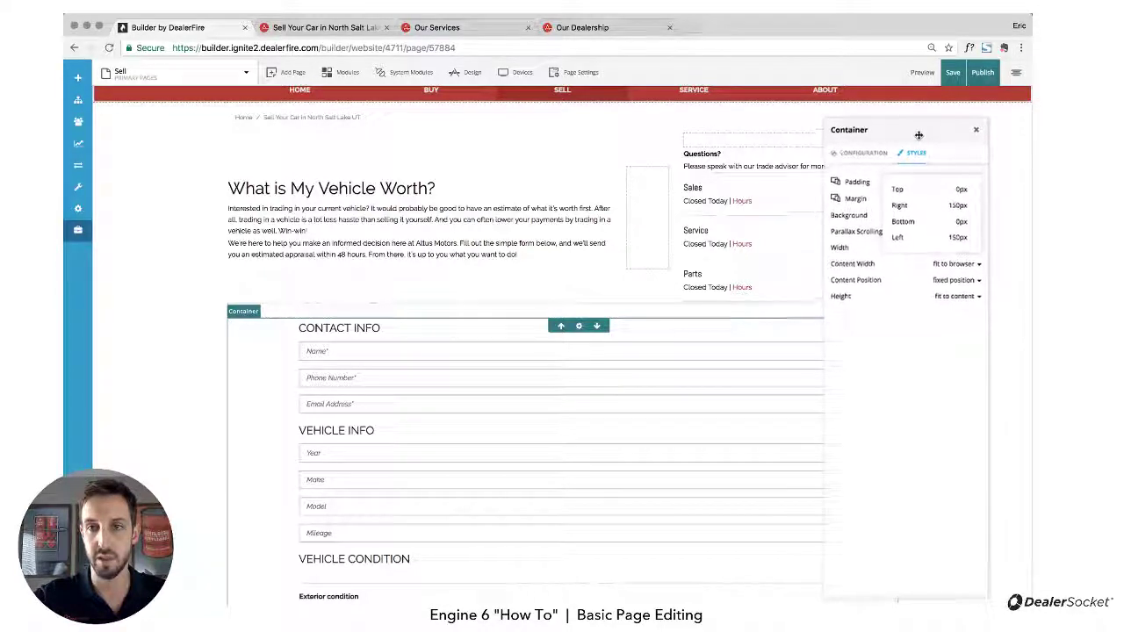
double_click(956, 206)
type("200")
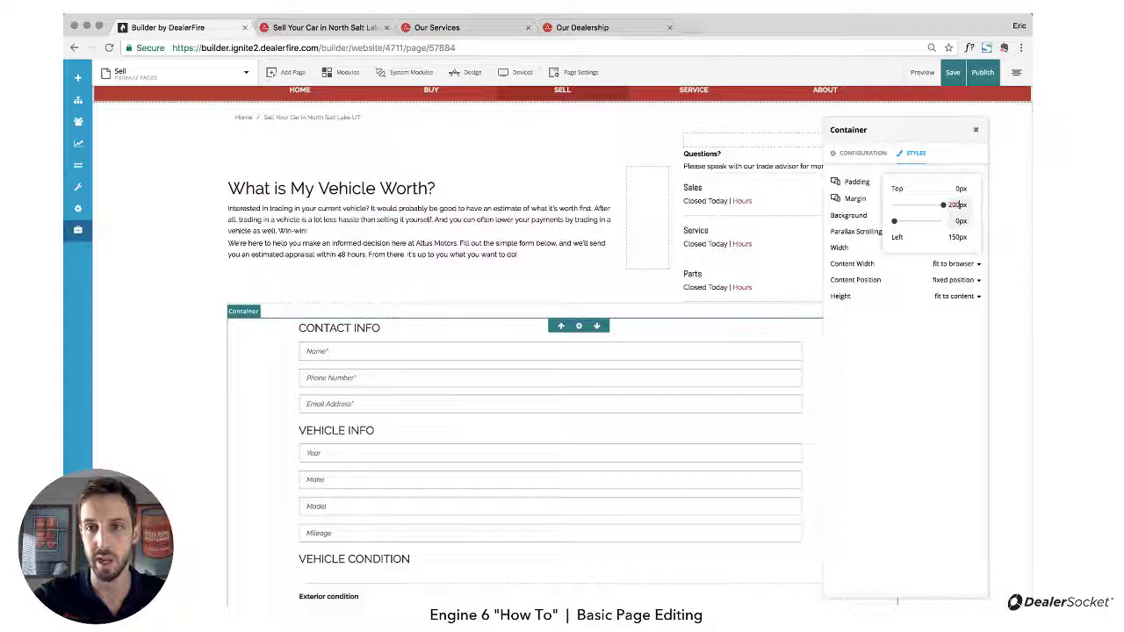
double_click(956, 237)
type("200")
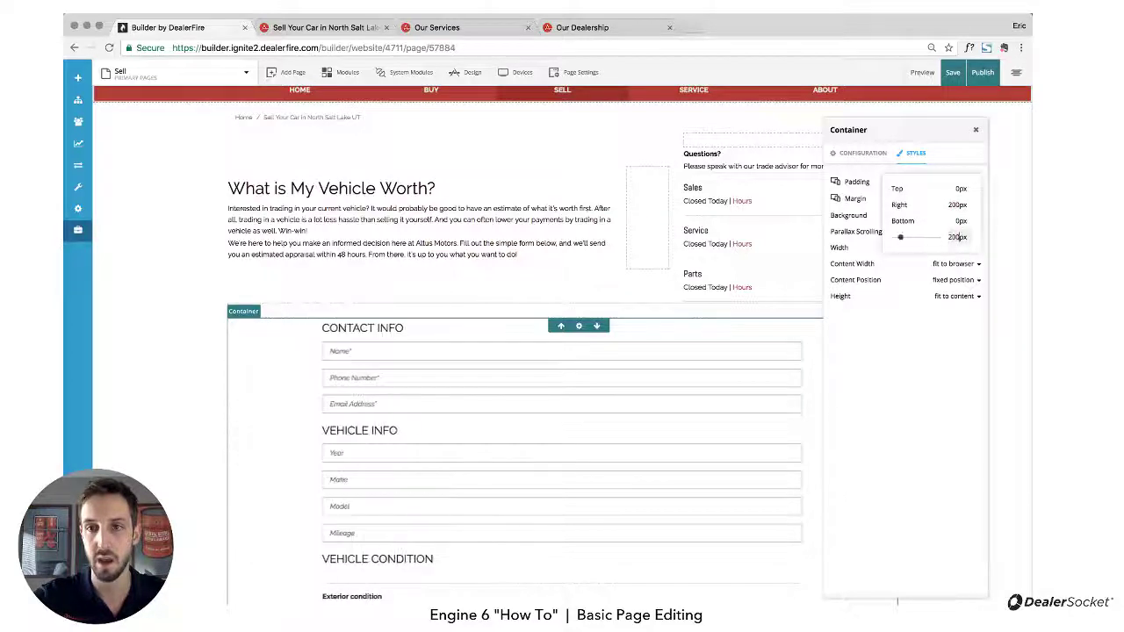
left_click(946, 334)
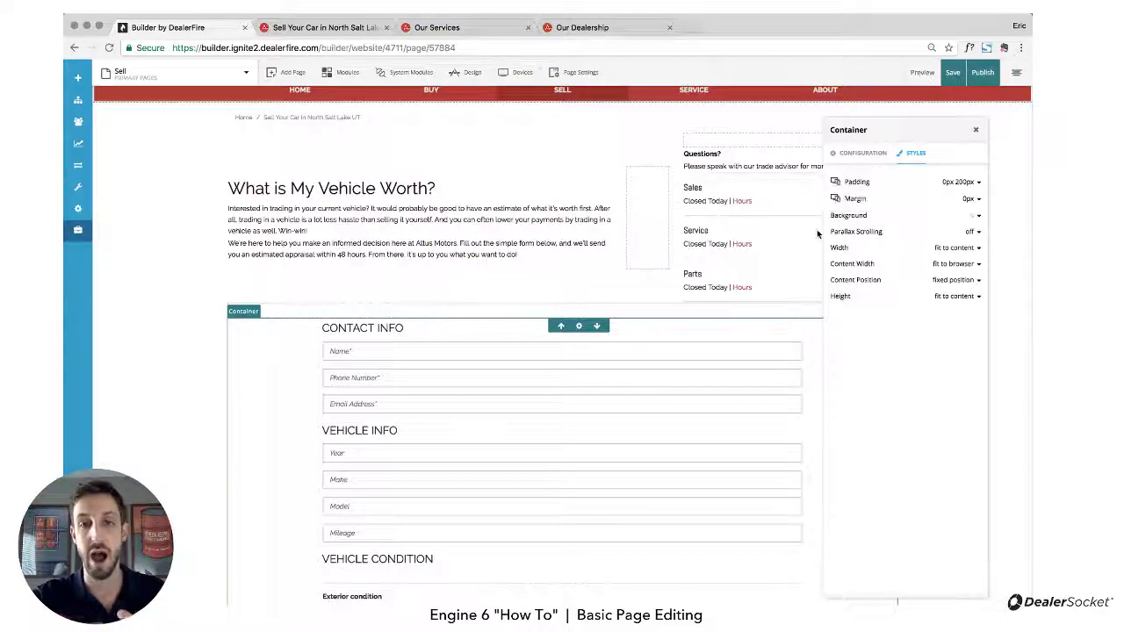
Close the container settings and switch the Sell page to the Small Monitor device view.
left_click(973, 129)
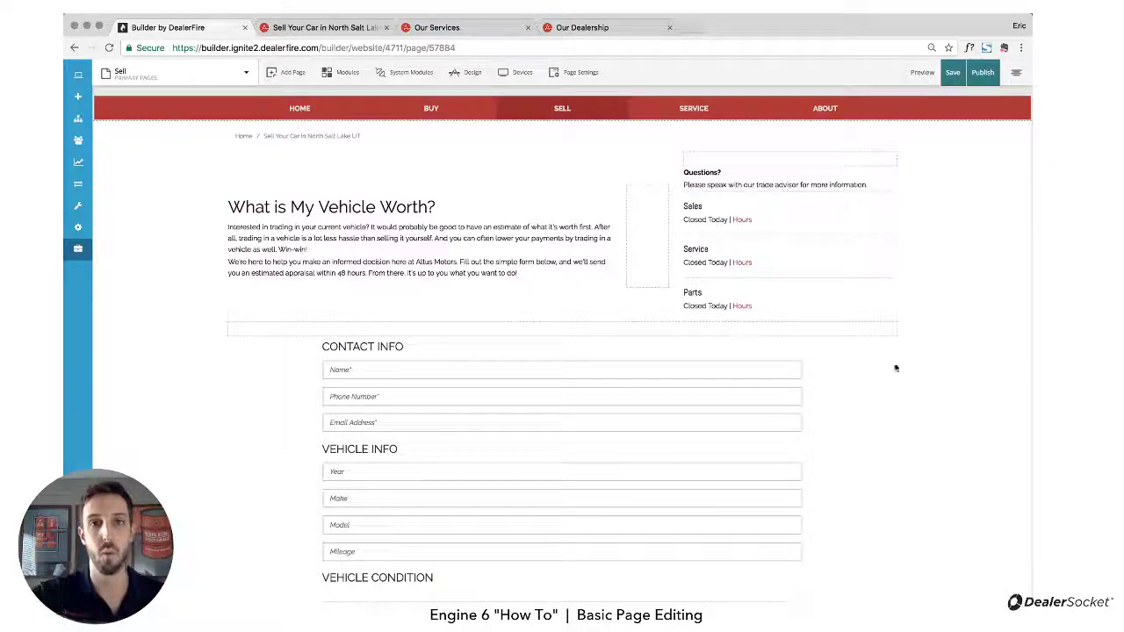
left_click(519, 74)
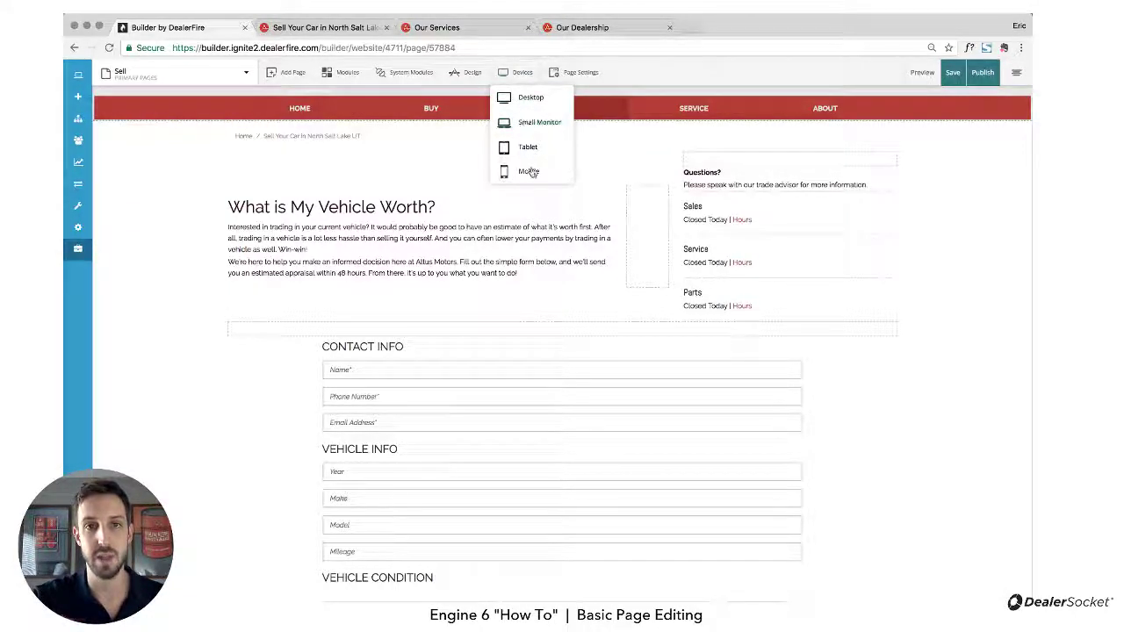
left_click(524, 123)
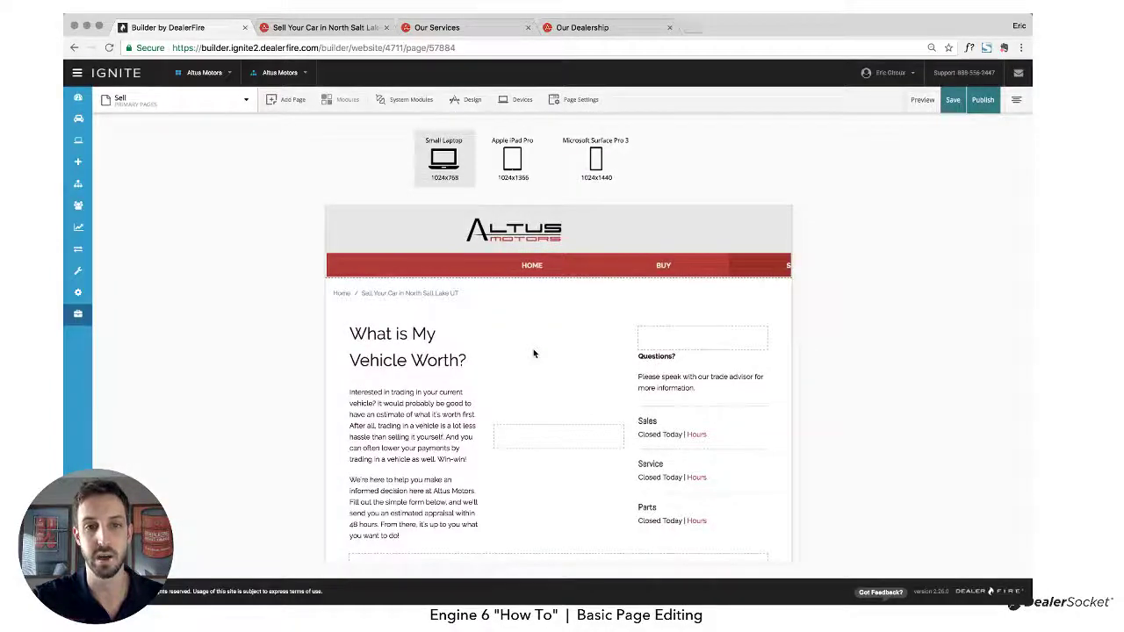
scroll(533, 353, "down", 3)
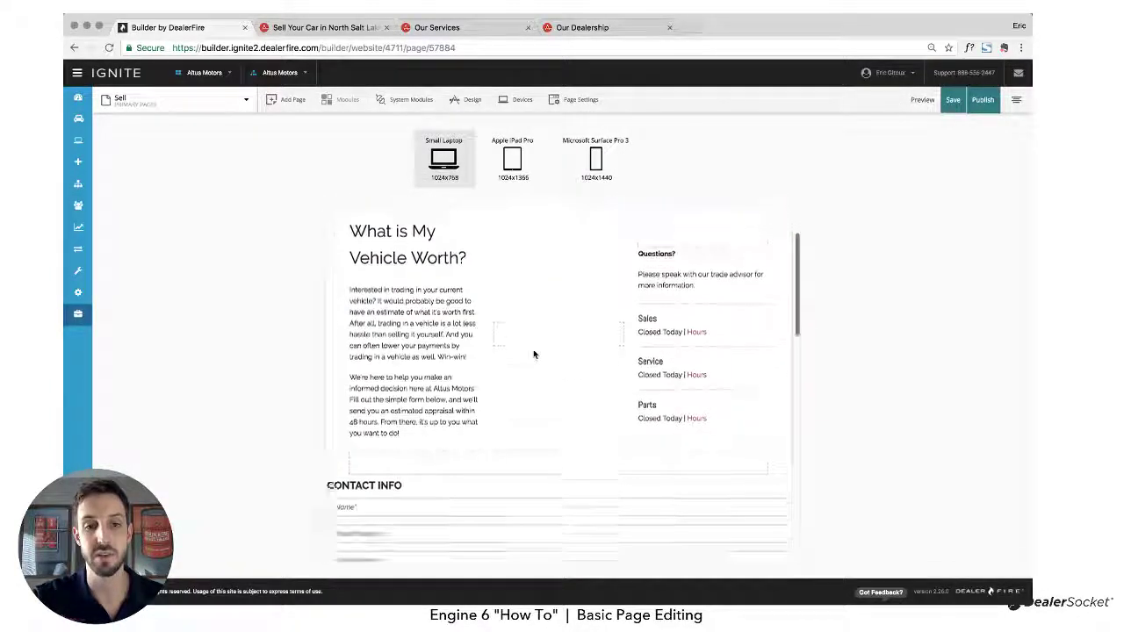
Set the right and left padding of the Contact Info form container to 150px each for the small monitor view.
mouse_move(556, 464)
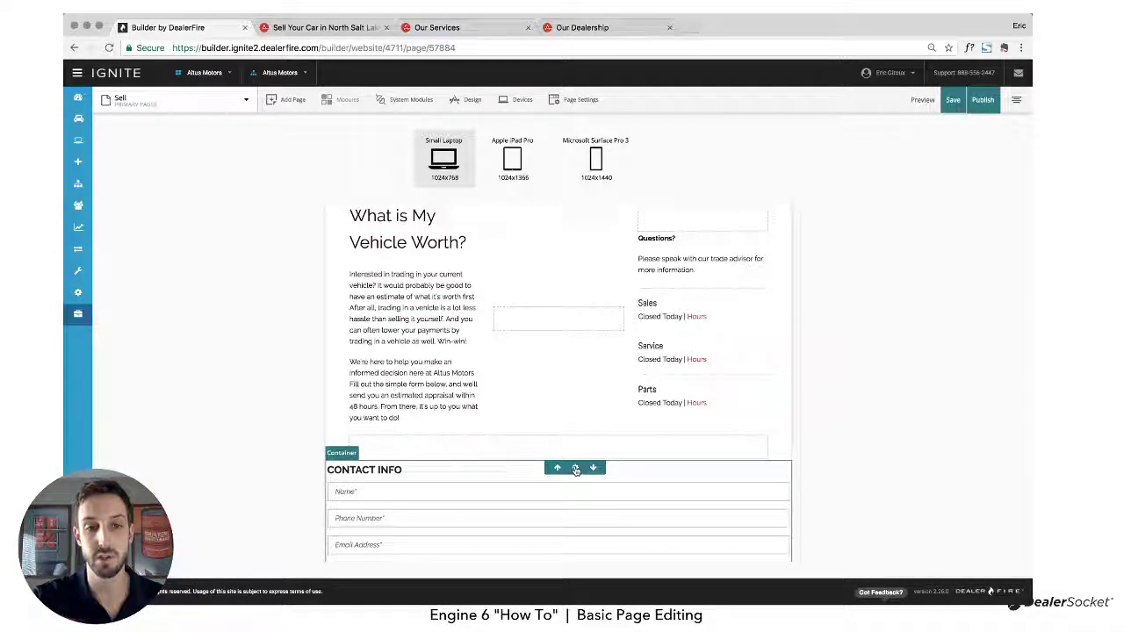
left_click(575, 468)
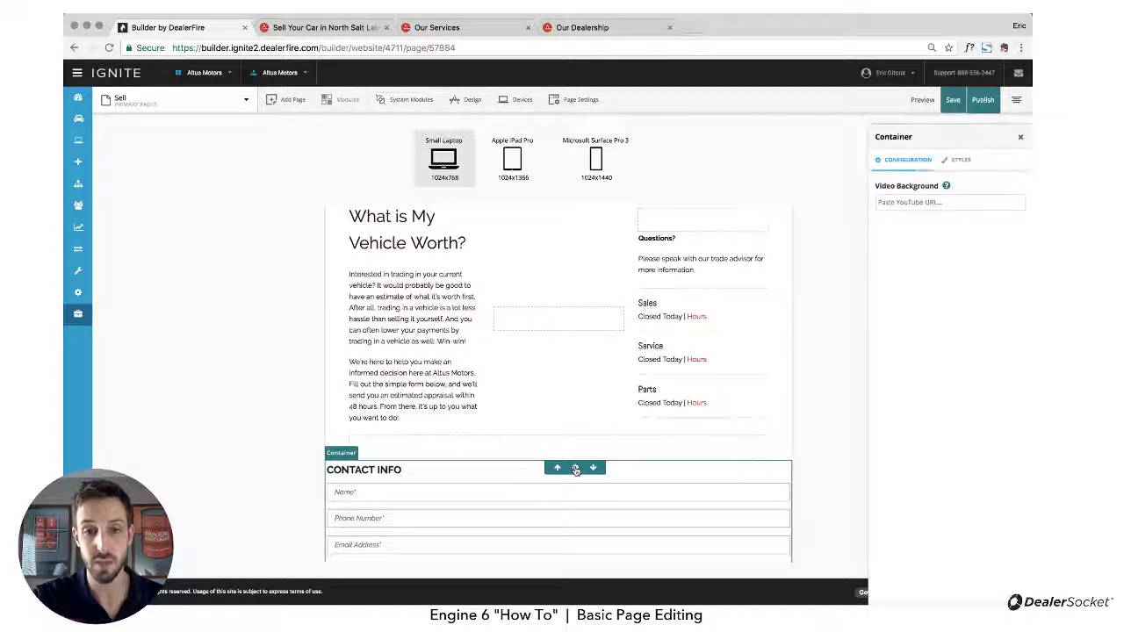
left_click(957, 165)
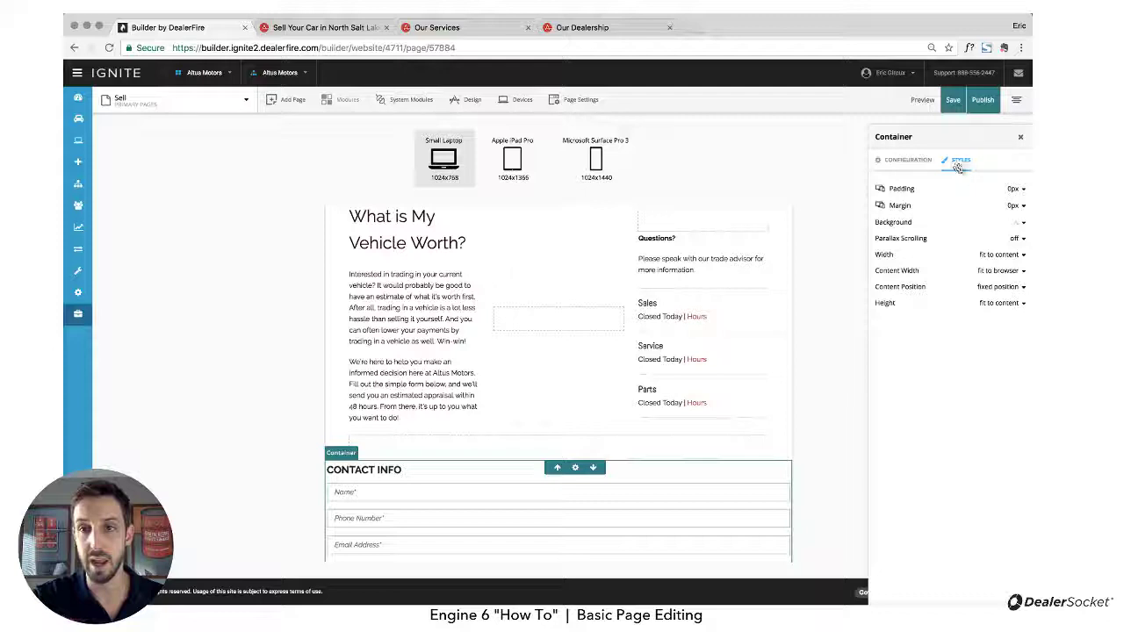
left_click(1023, 190)
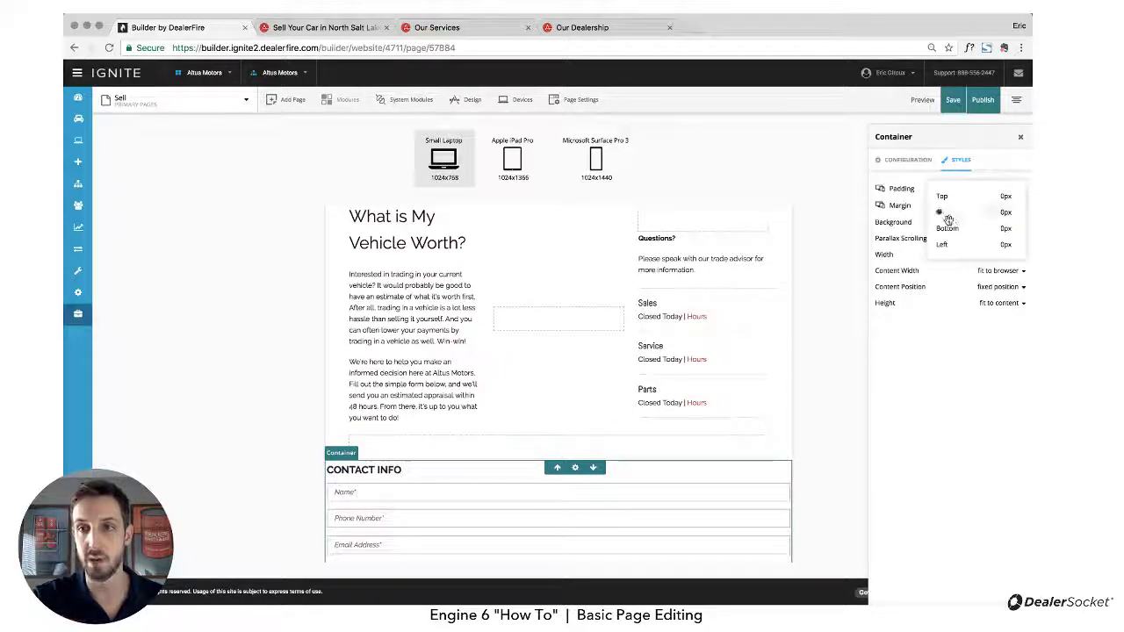
left_click_drag(940, 213, 998, 213)
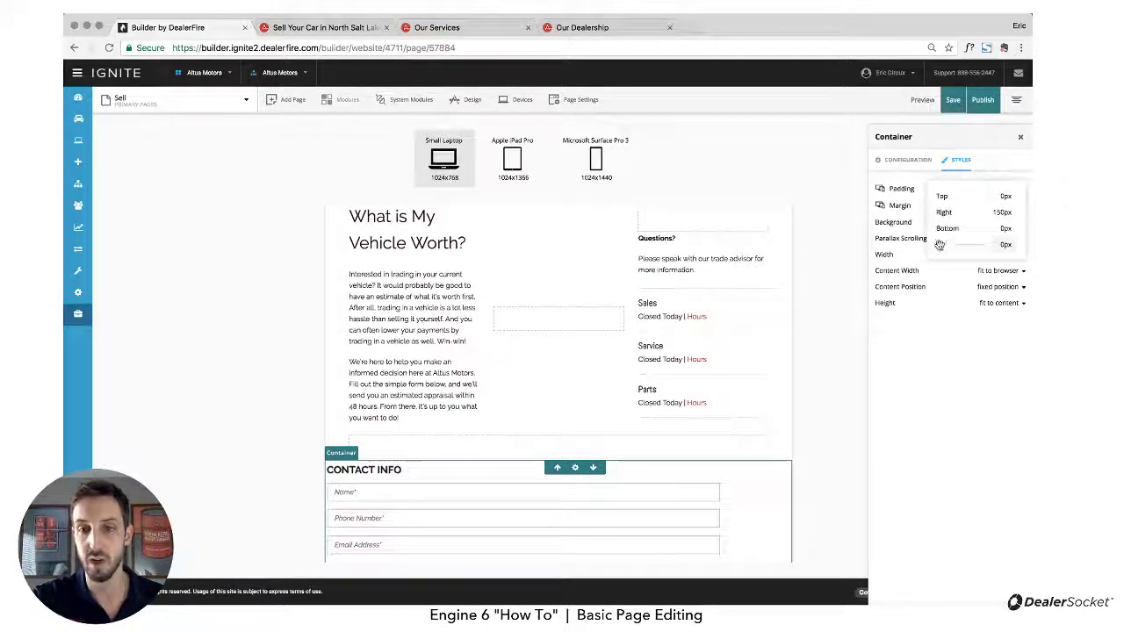
left_click_drag(939, 245, 998, 245)
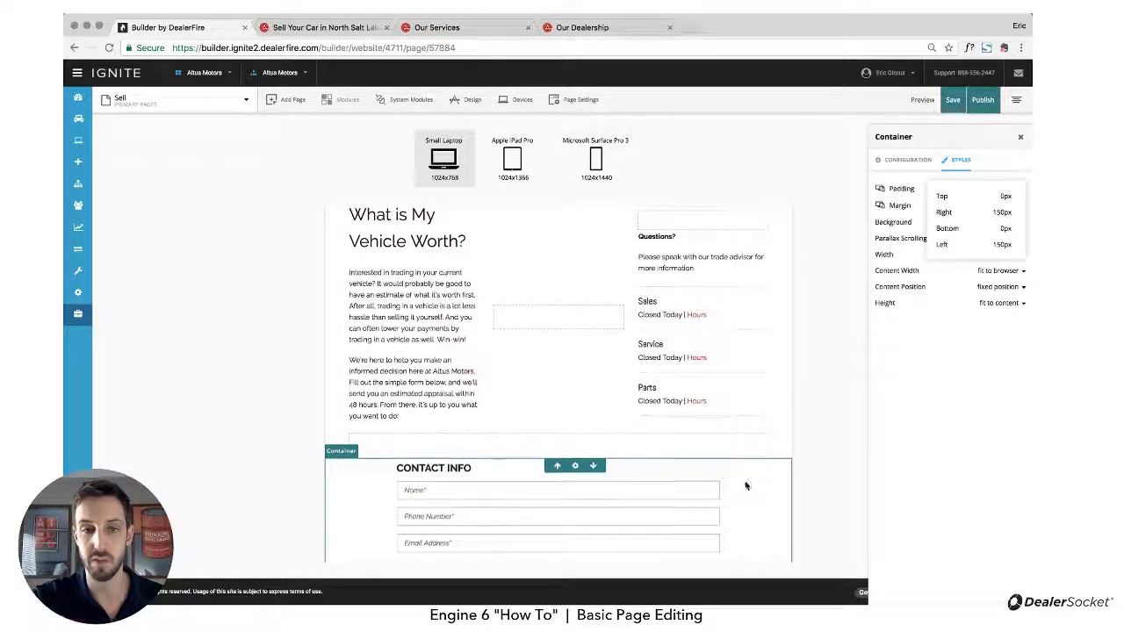
scroll(745, 486, "down", 3)
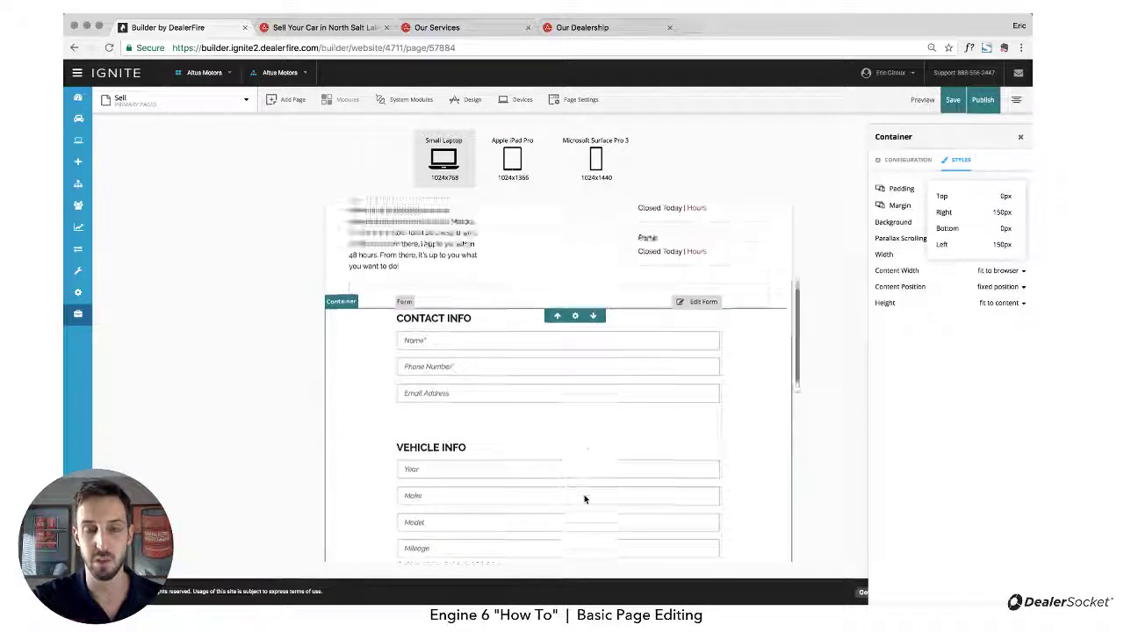
scroll(584, 496, "up", 1)
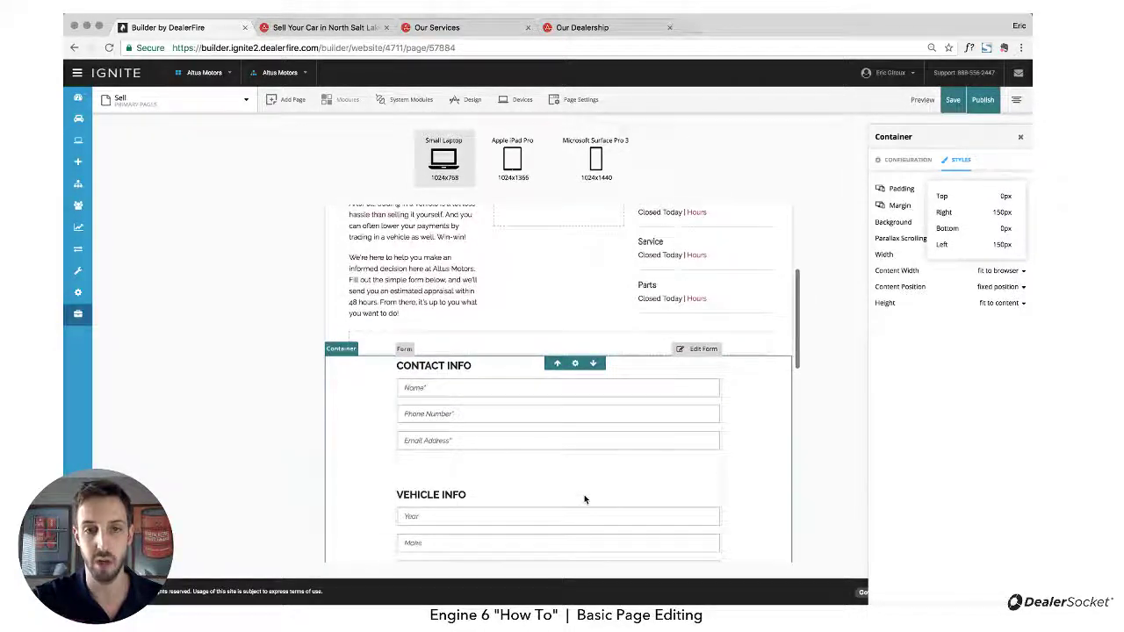
left_click(949, 367)
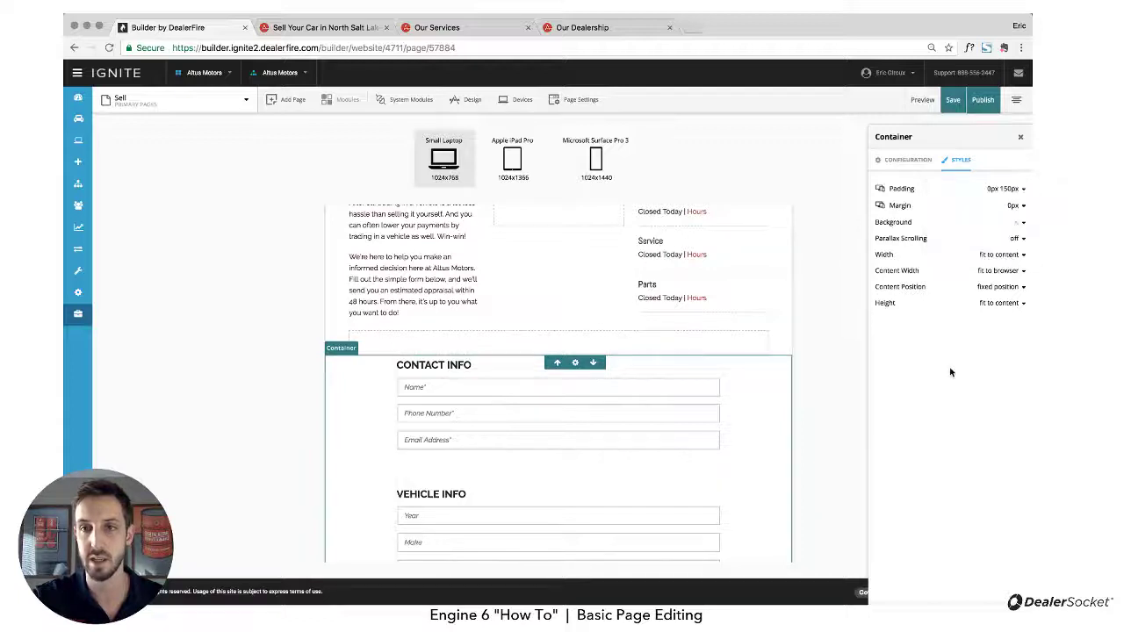
left_click(1022, 139)
Widen the "What is My Vehicle Worth?" text column by narrowing the adjacent spacer, and shorten the spacer above "Questions?".
scroll(594, 283, "up", 3)
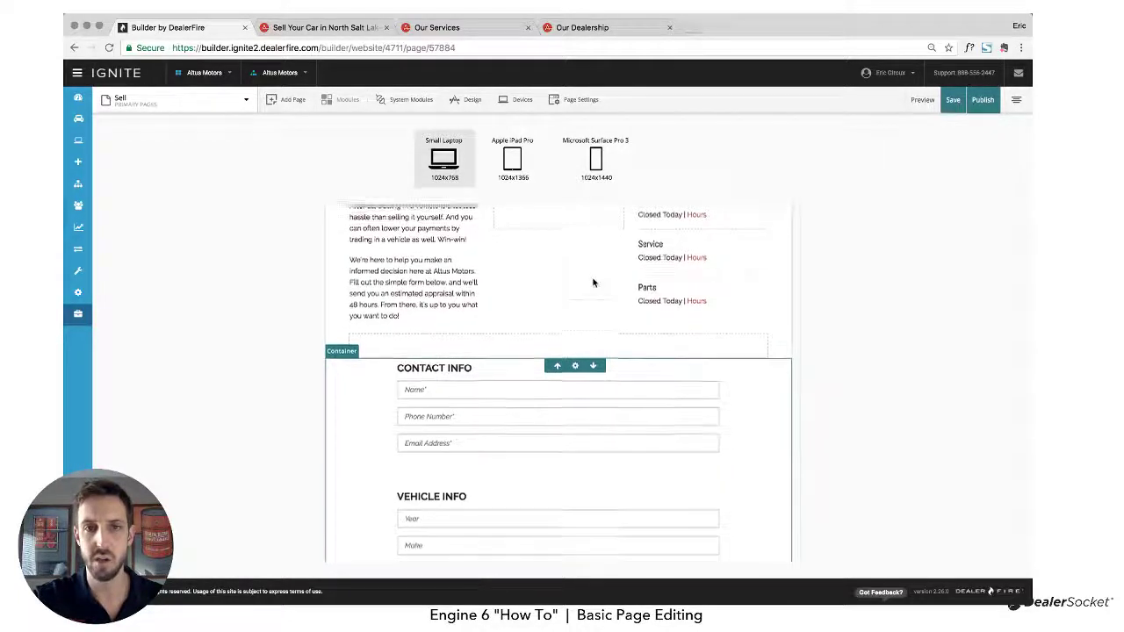
scroll(594, 281, "up", 1)
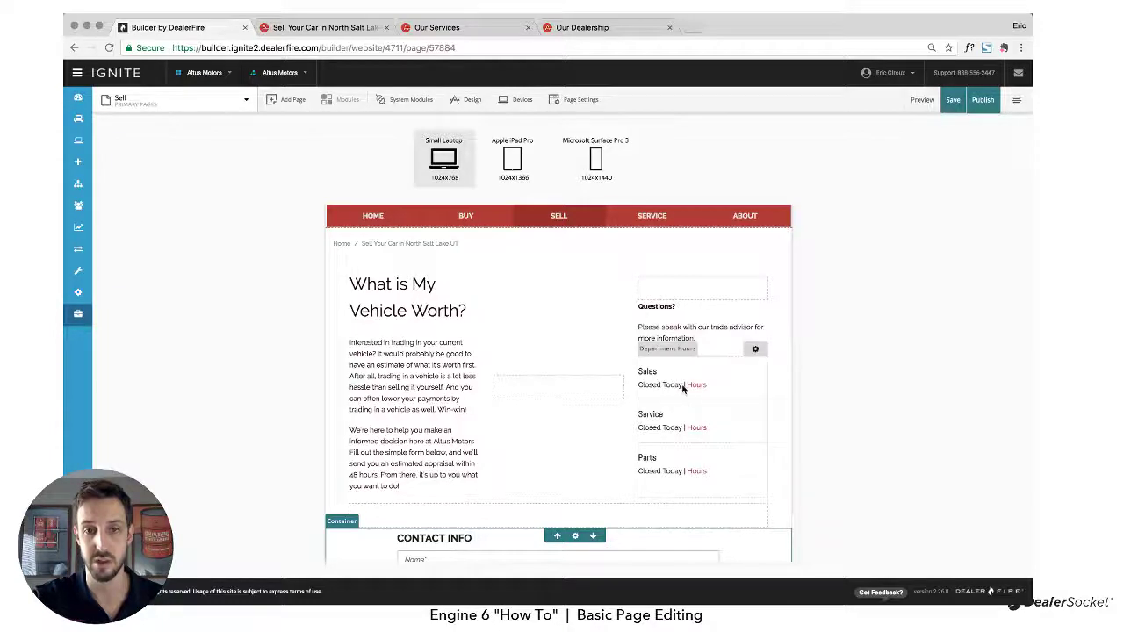
left_click(576, 392)
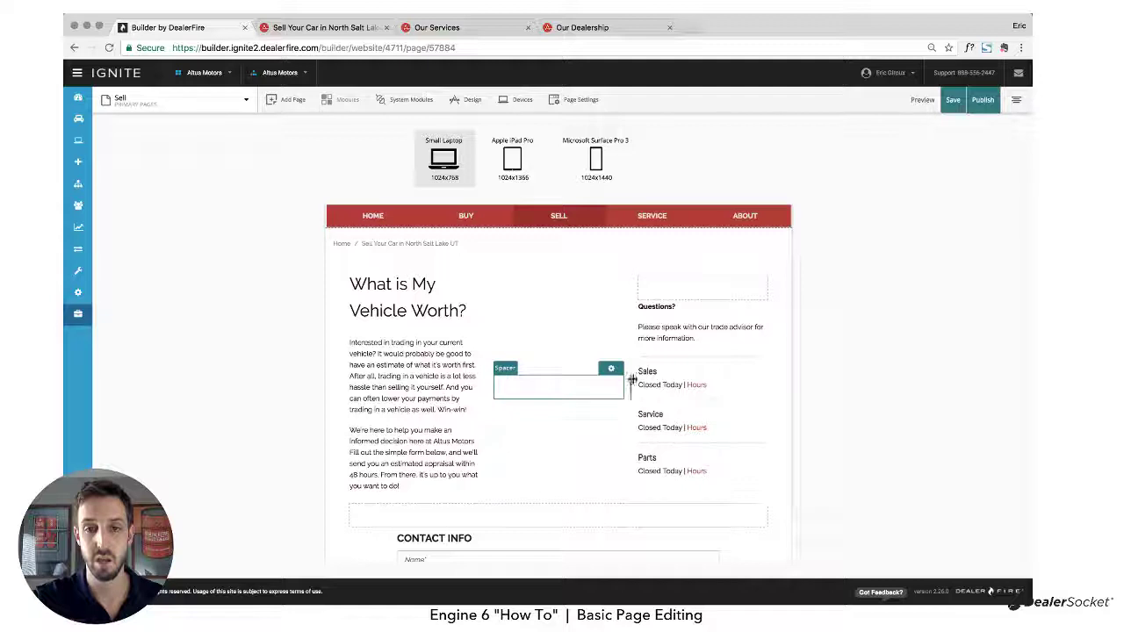
mouse_move(631, 379)
left_mouse_down()
mouse_move(485, 381)
mouse_move(627, 383)
left_mouse_up()
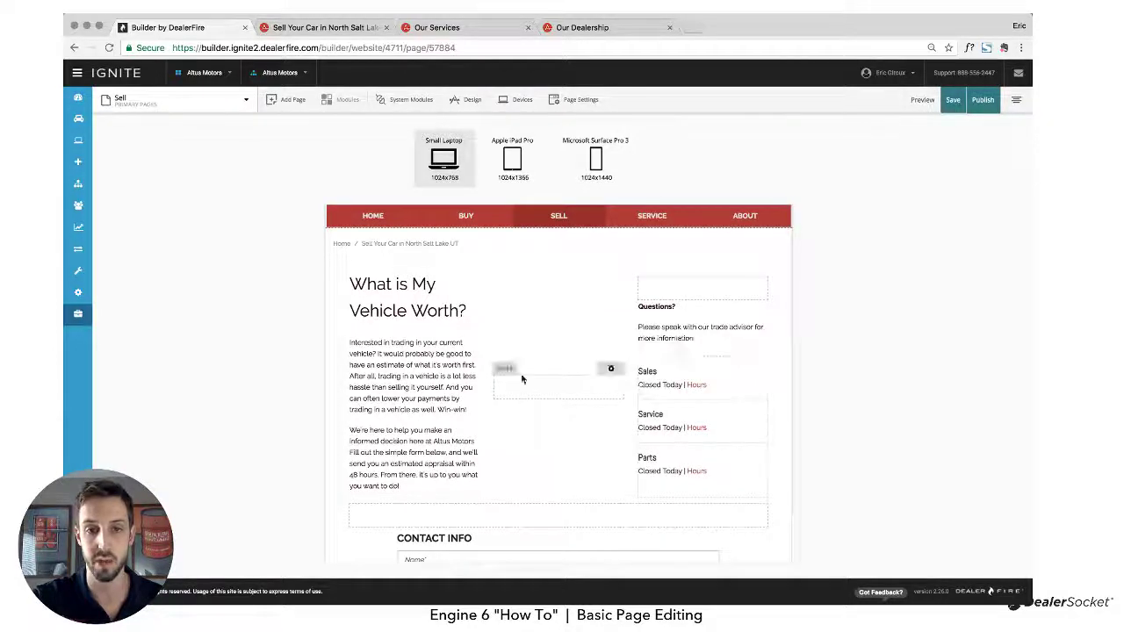
left_click_drag(485, 384, 601, 385)
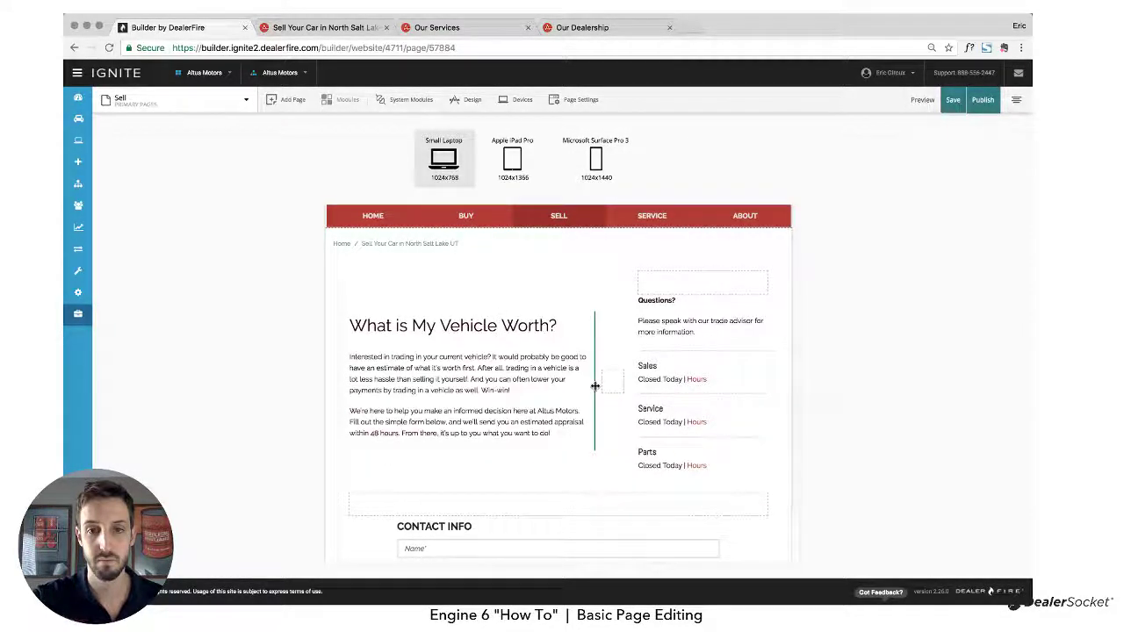
mouse_move(694, 289)
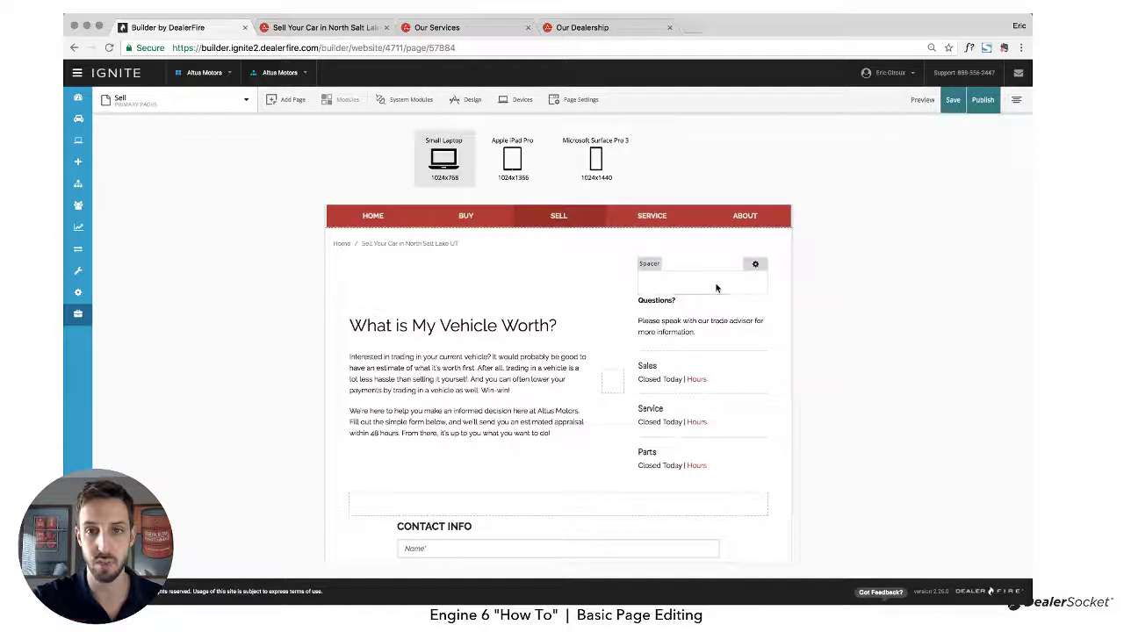
mouse_move(715, 288)
left_mouse_down()
mouse_move(712, 336)
mouse_move(712, 259)
mouse_move(728, 389)
mouse_move(723, 278)
left_mouse_up()
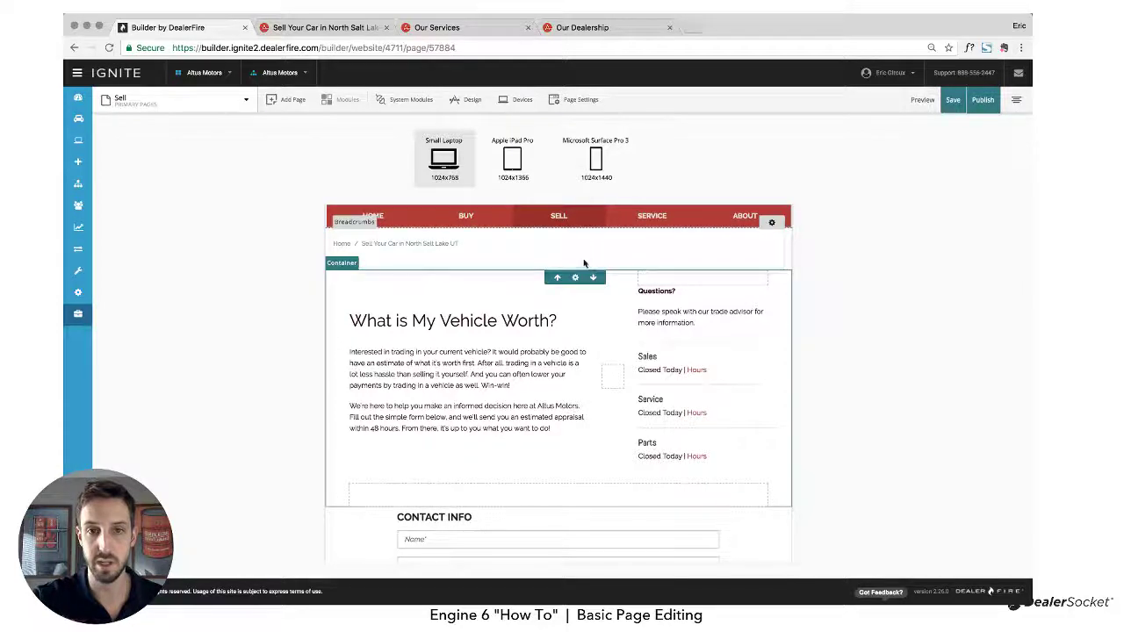
Set the content position of the "What is My Vehicle Worth?" container to fixed position and save the page.
left_click(575, 277)
left_click(960, 162)
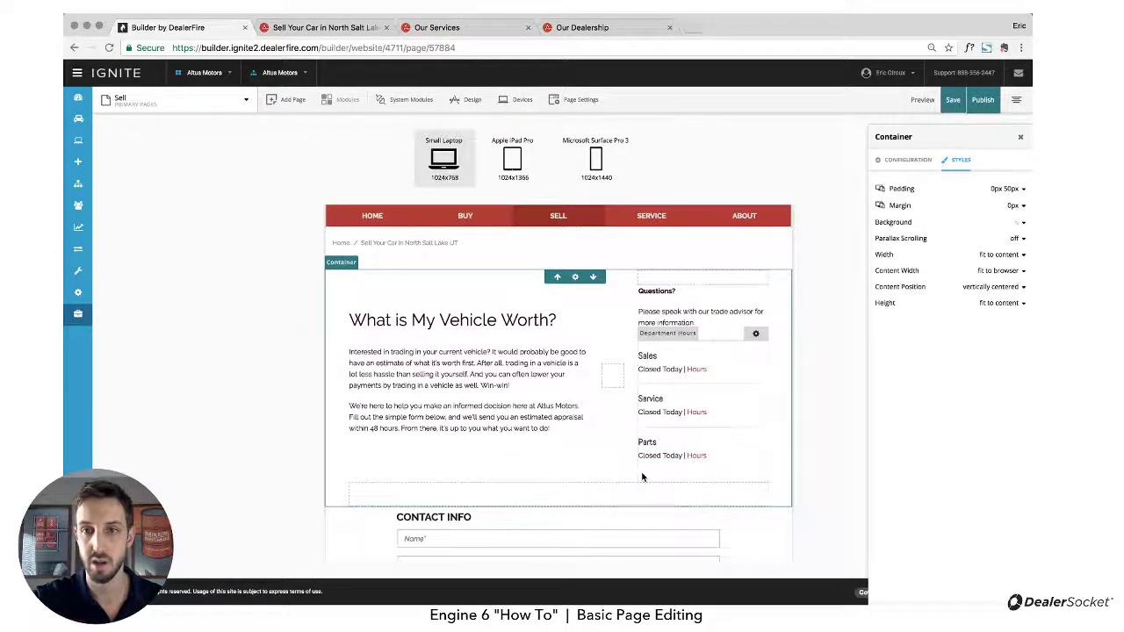
left_click(1022, 288)
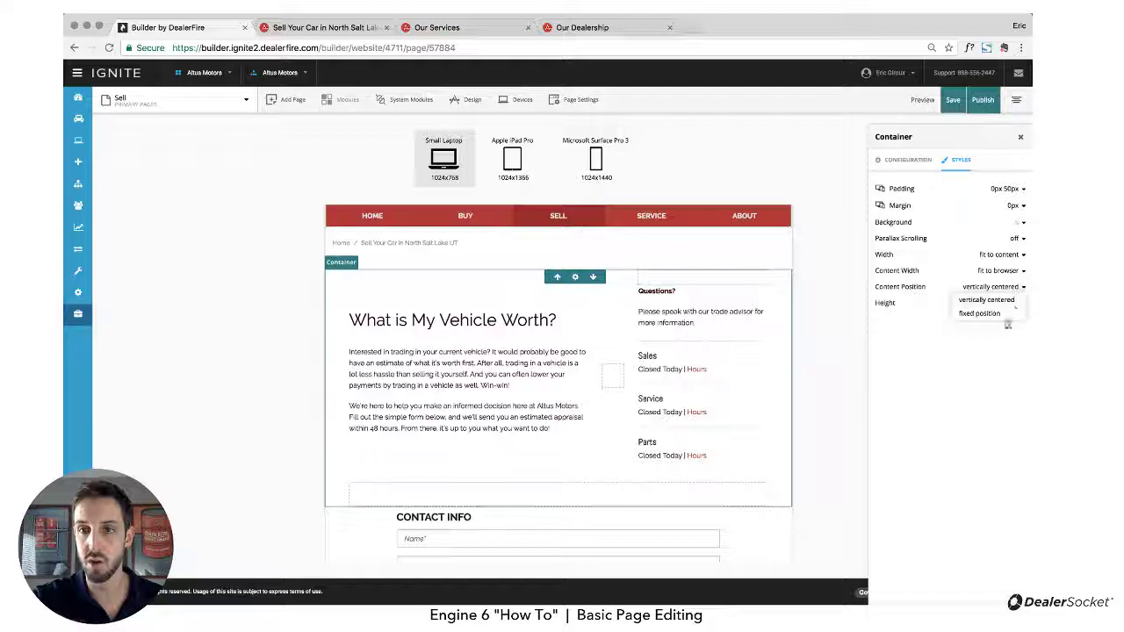
left_click(1007, 315)
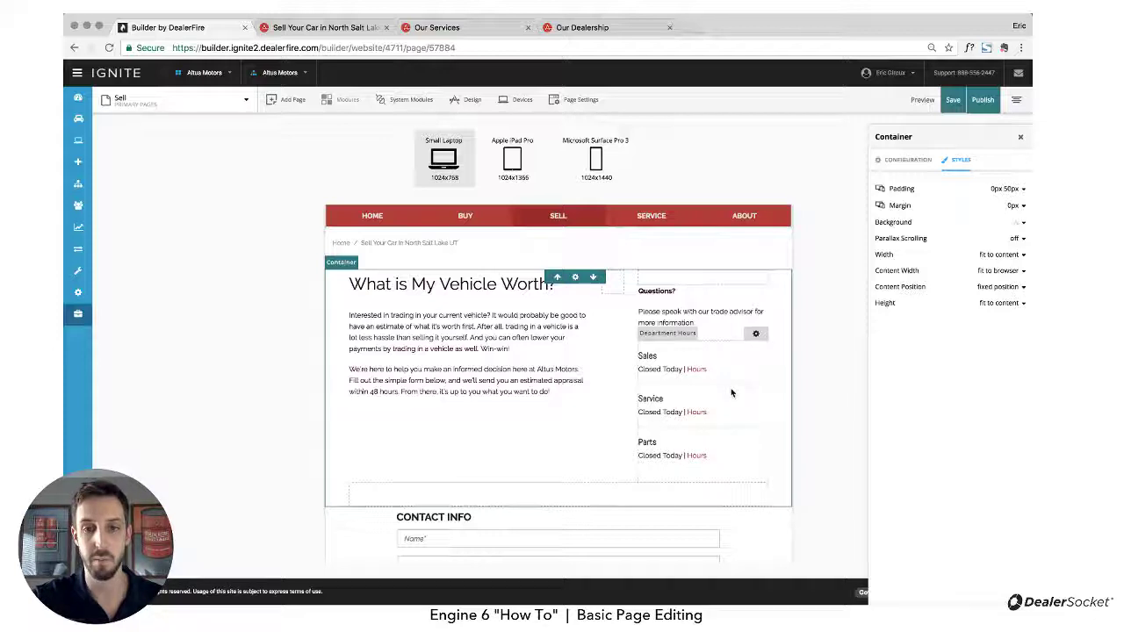
left_click(1021, 140)
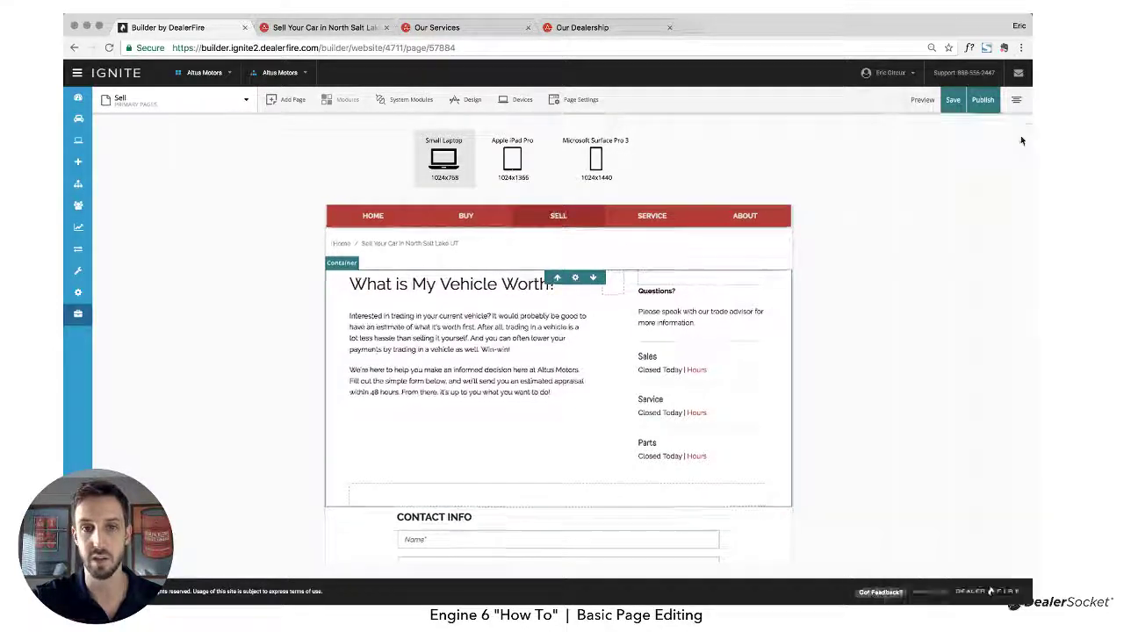
left_click(953, 104)
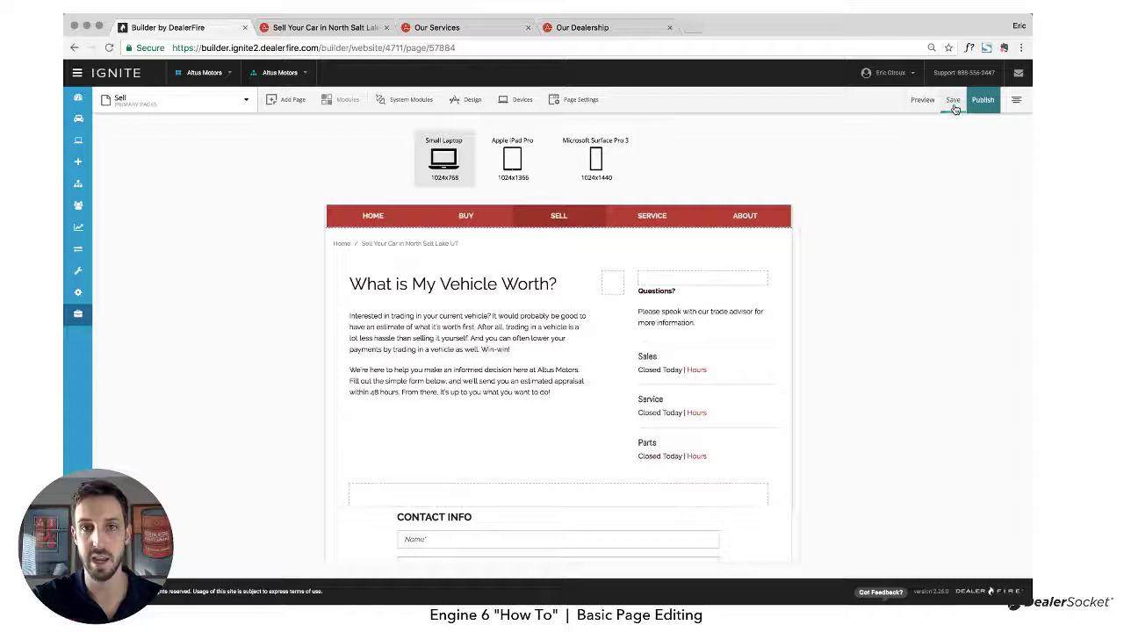
Switch to the Tablet device view and review the page layout down to the Contact Info form.
left_click(520, 101)
left_click(526, 173)
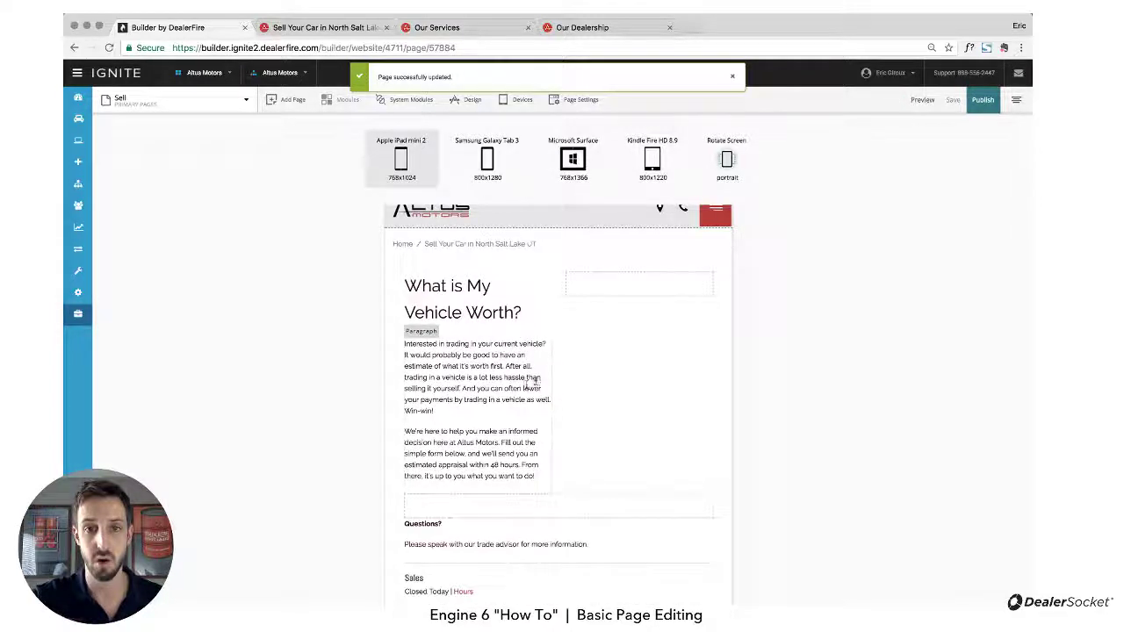
scroll(612, 316, "down", 5)
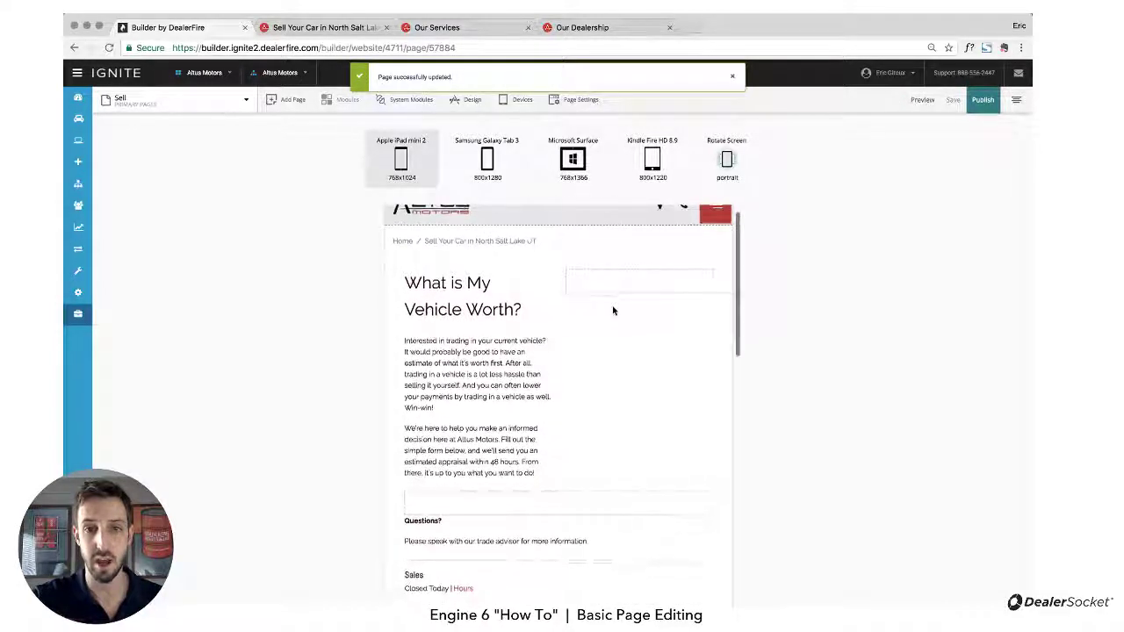
scroll(580, 446, "down", 5)
scroll(579, 446, "up", 2)
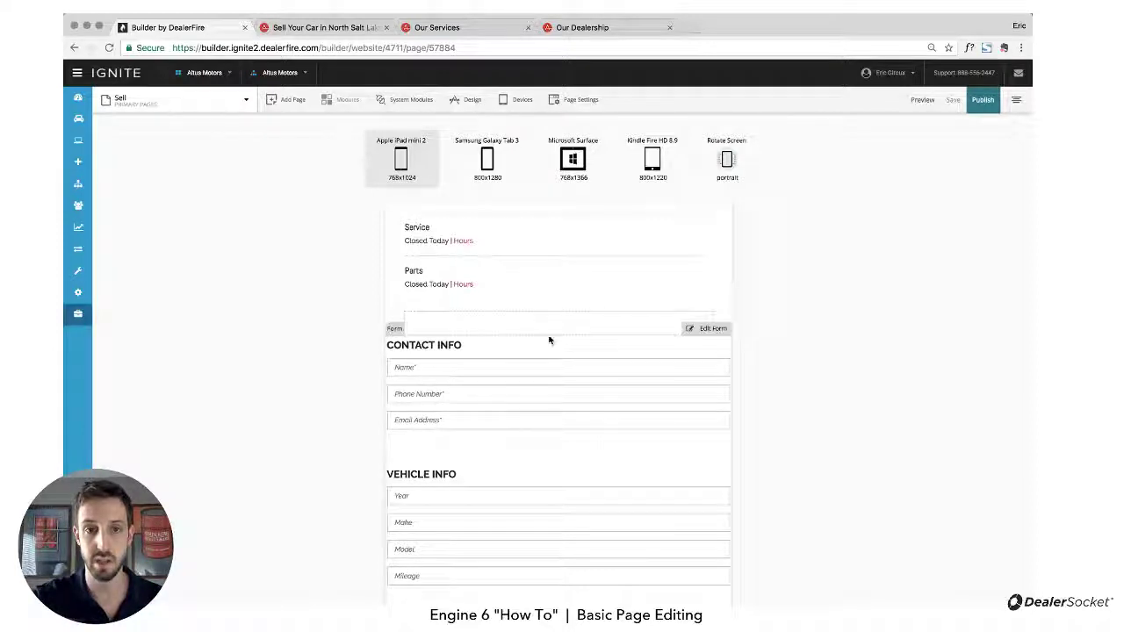
Set the right and left padding of the Contact Info form container to 100px each for the tablet view.
left_click(575, 342)
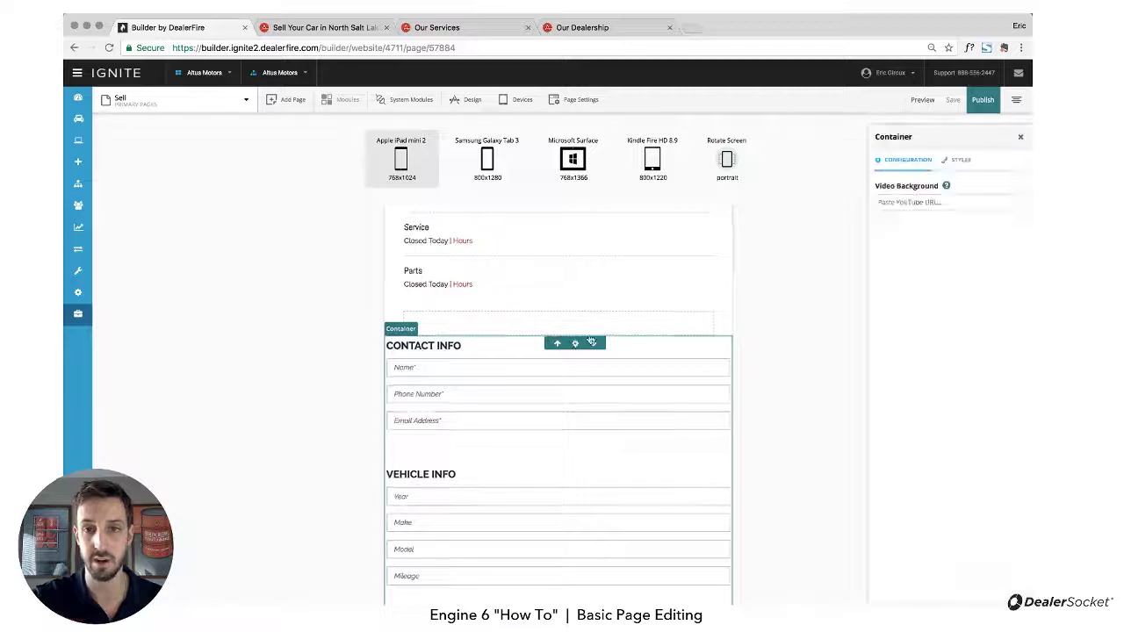
left_click(956, 164)
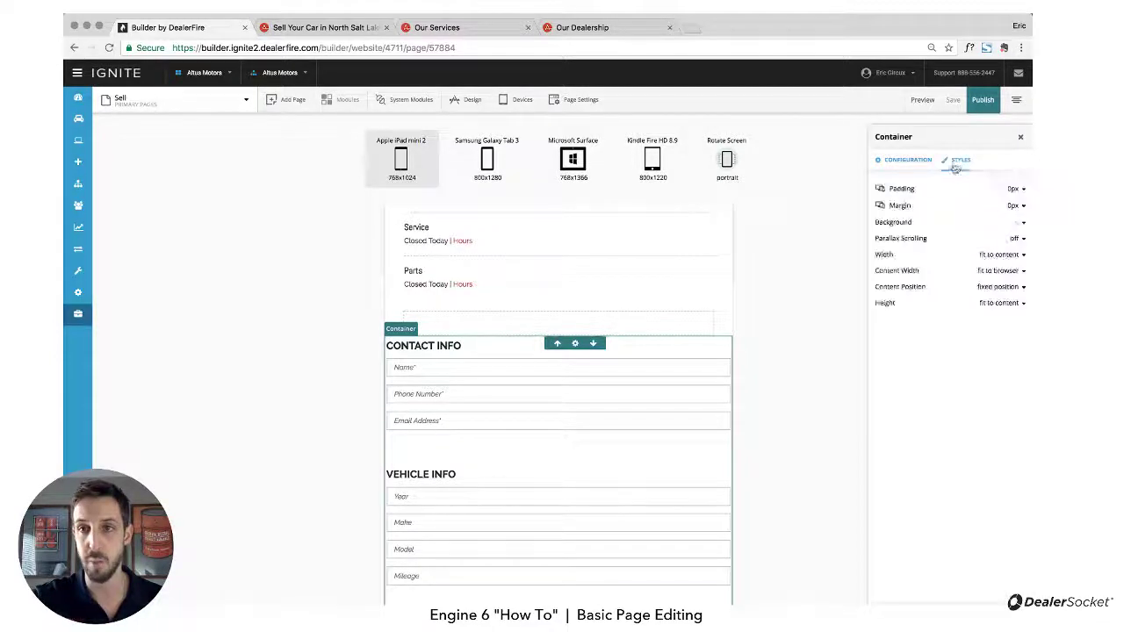
left_click(1015, 189)
left_click_drag(941, 211, 970, 245)
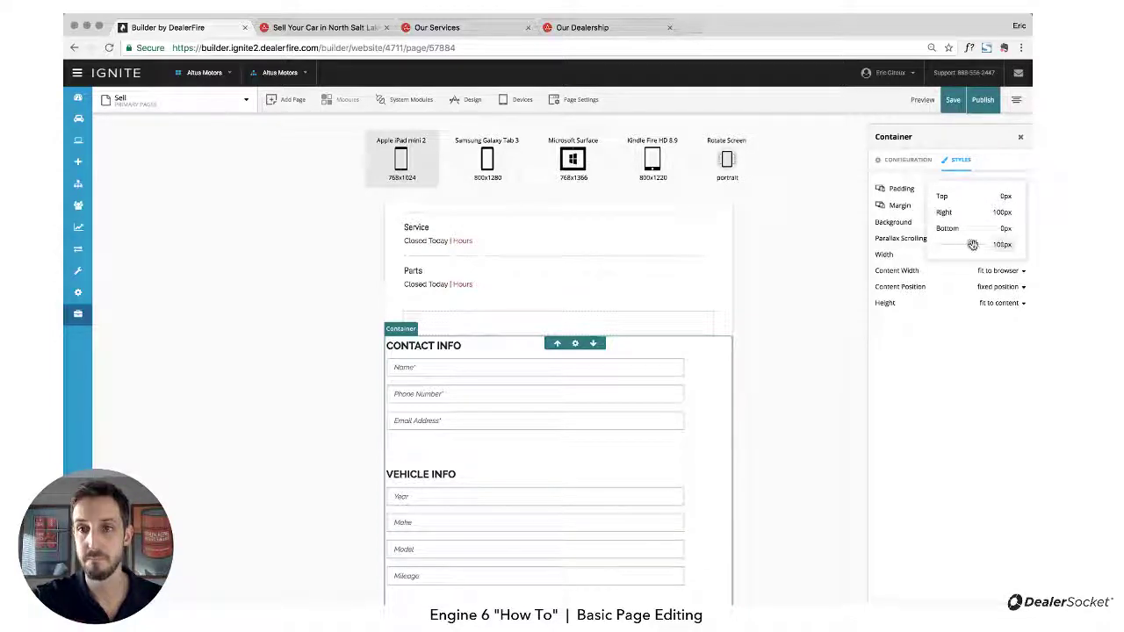
left_click_drag(972, 245, 973, 245)
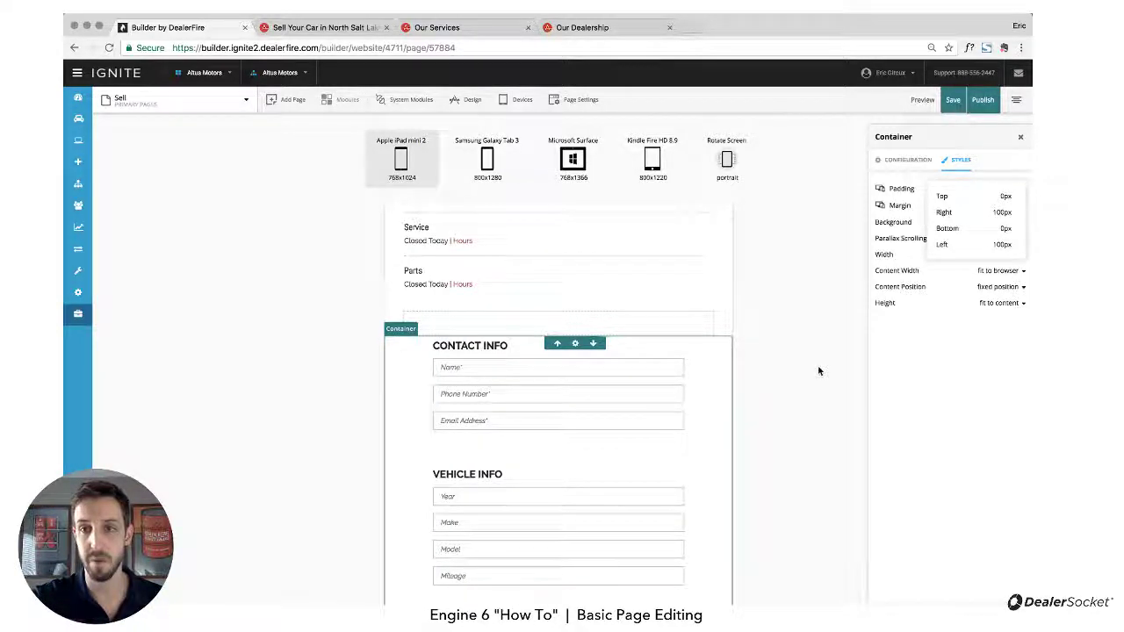
left_click(956, 323)
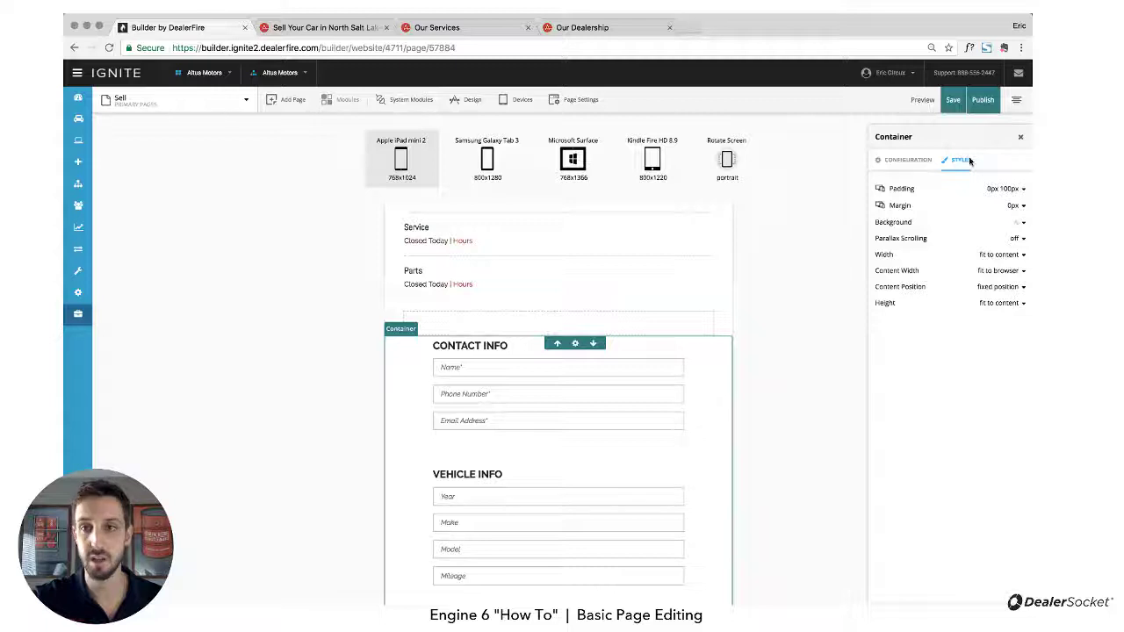
left_click(1019, 138)
scroll(572, 334, "up", 10)
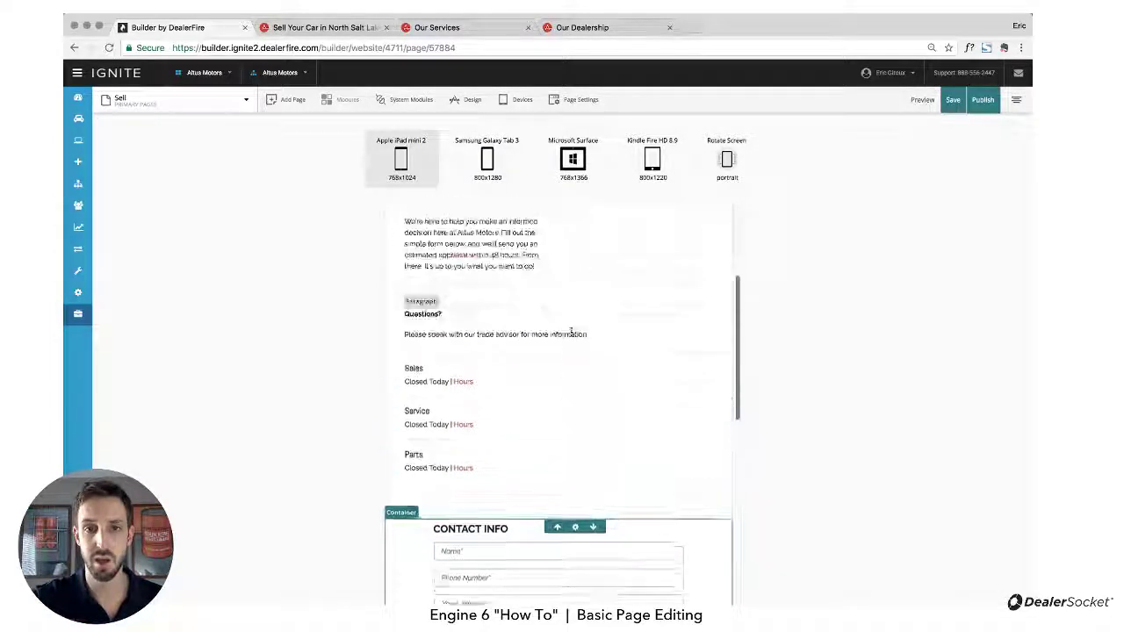
scroll(570, 336, "down", 3)
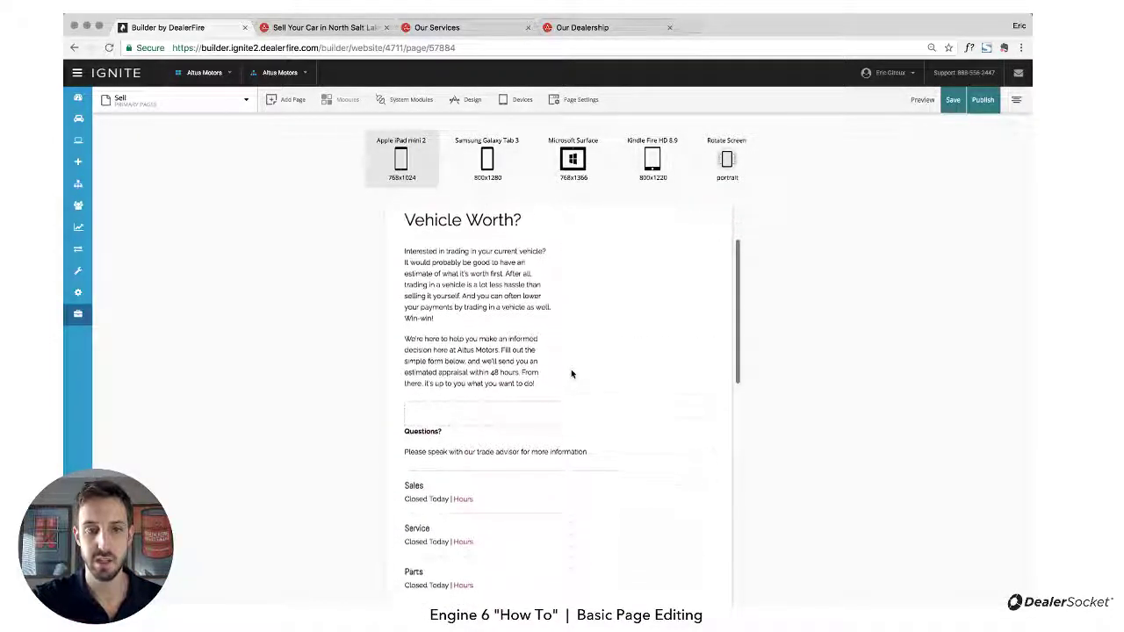
Widen the "What is My Vehicle Worth?" text column to the full width of its container in the tablet view.
scroll(571, 374, "up", 2)
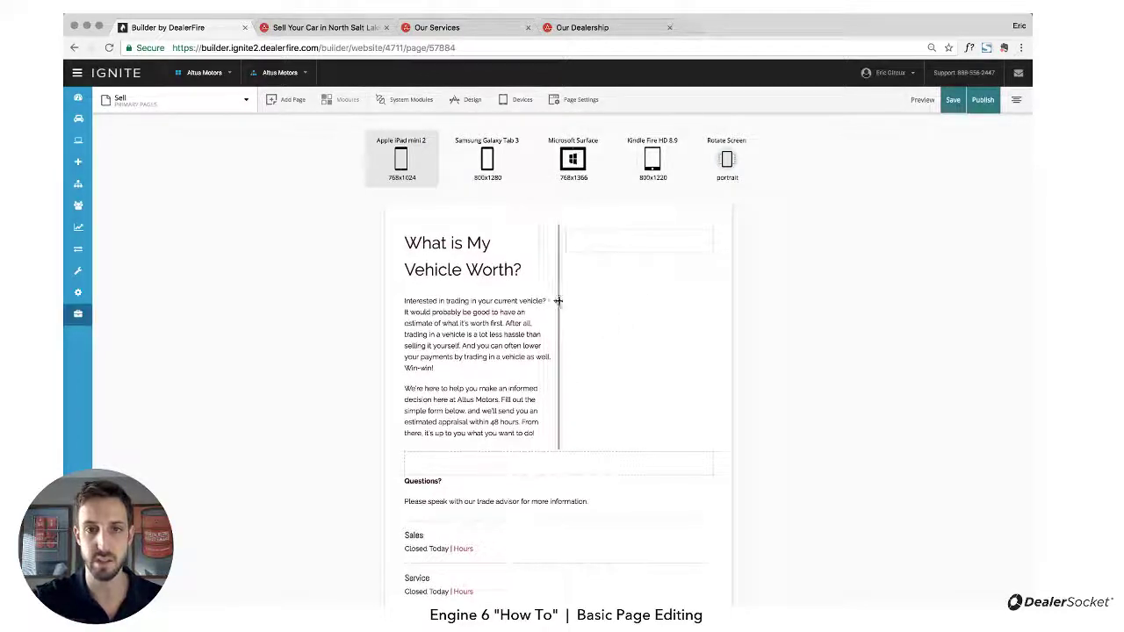
left_click_drag(555, 301, 729, 318)
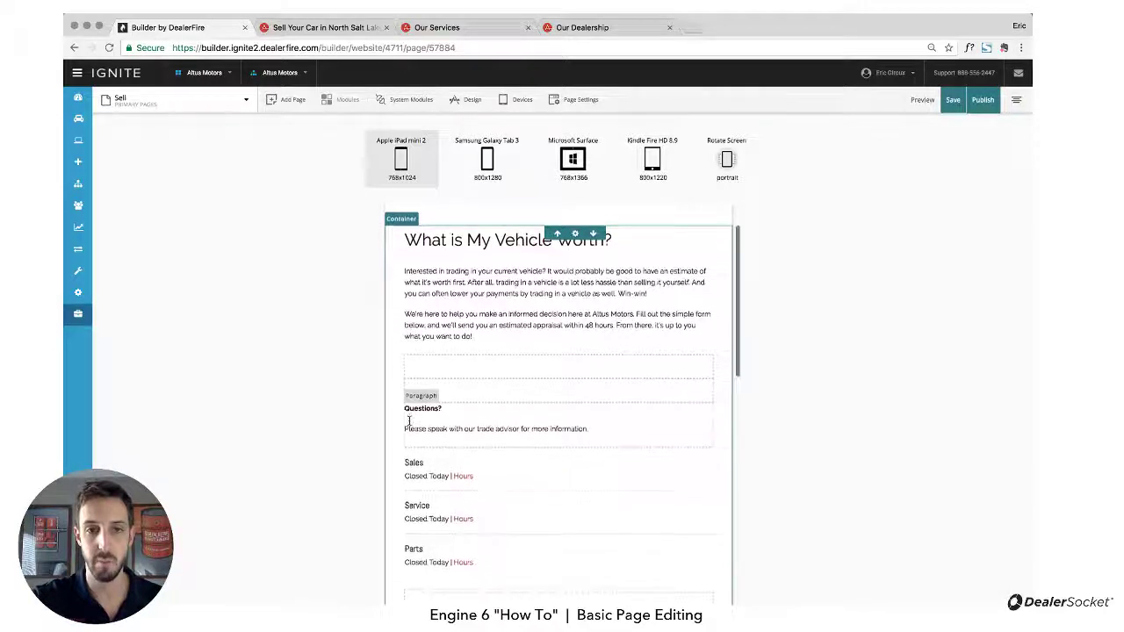
Review the tablet layout from the page header through the department hours to the Contact Info and Vehicle Info form.
scroll(407, 400, "down", 2)
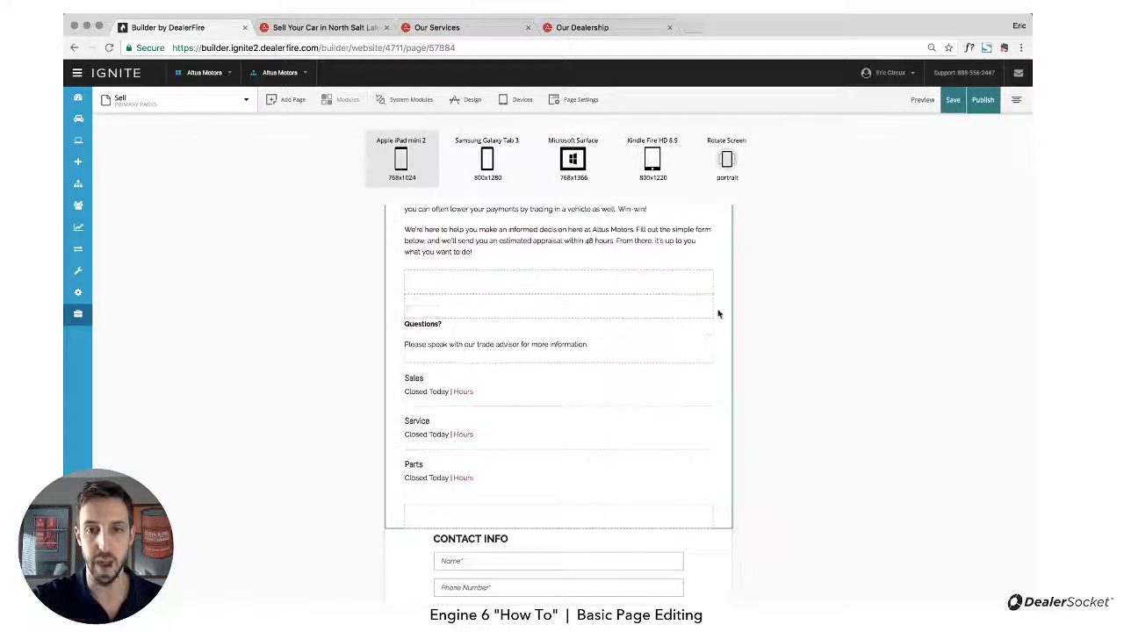
scroll(719, 312, "up", 2)
scroll(674, 422, "down", 3)
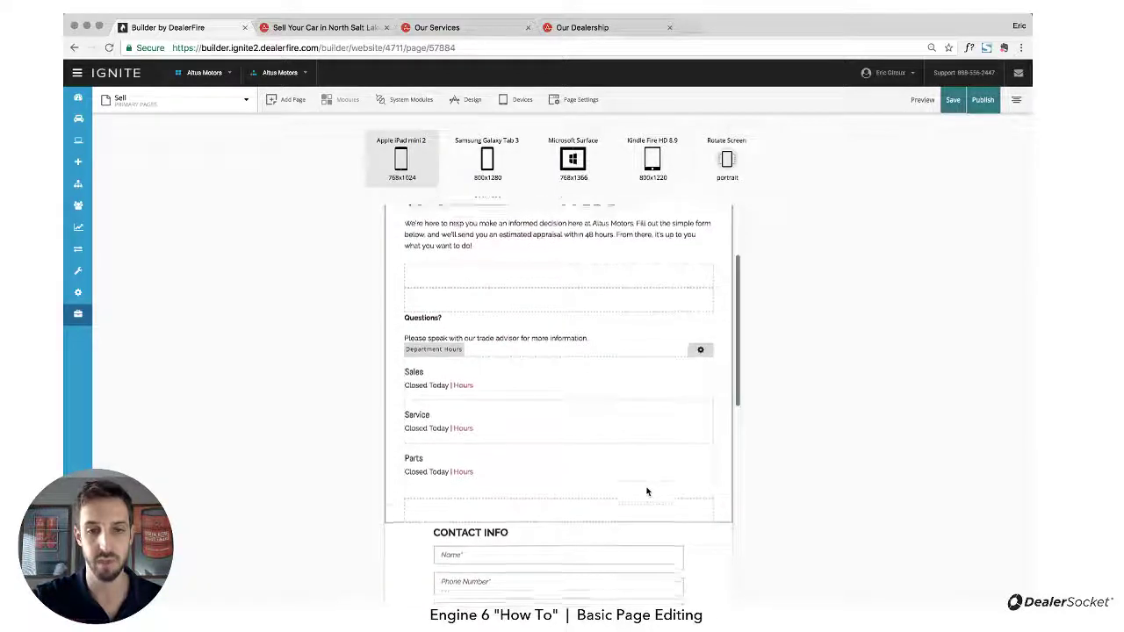
scroll(646, 492, "up", 1)
scroll(646, 492, "up", 4)
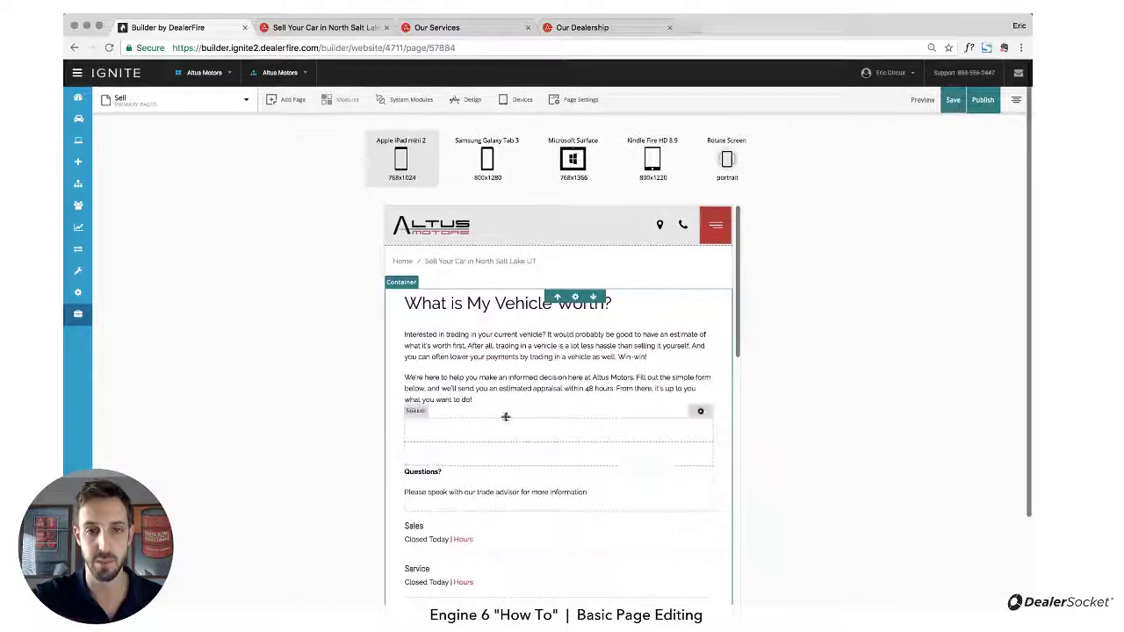
scroll(537, 386, "down", 3)
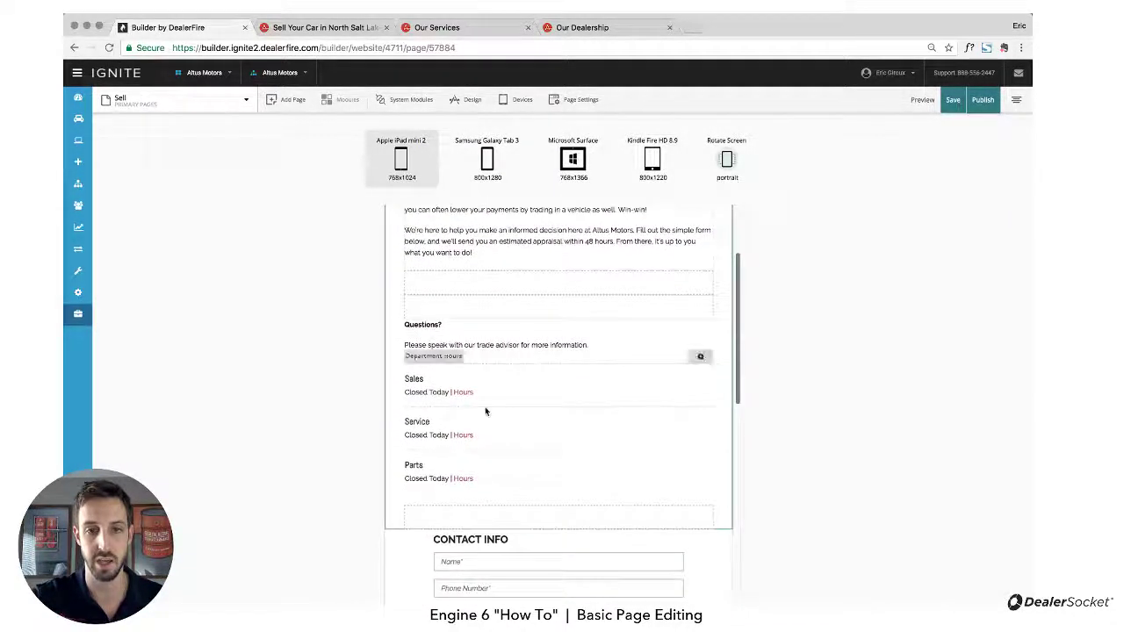
scroll(452, 430, "down", 4)
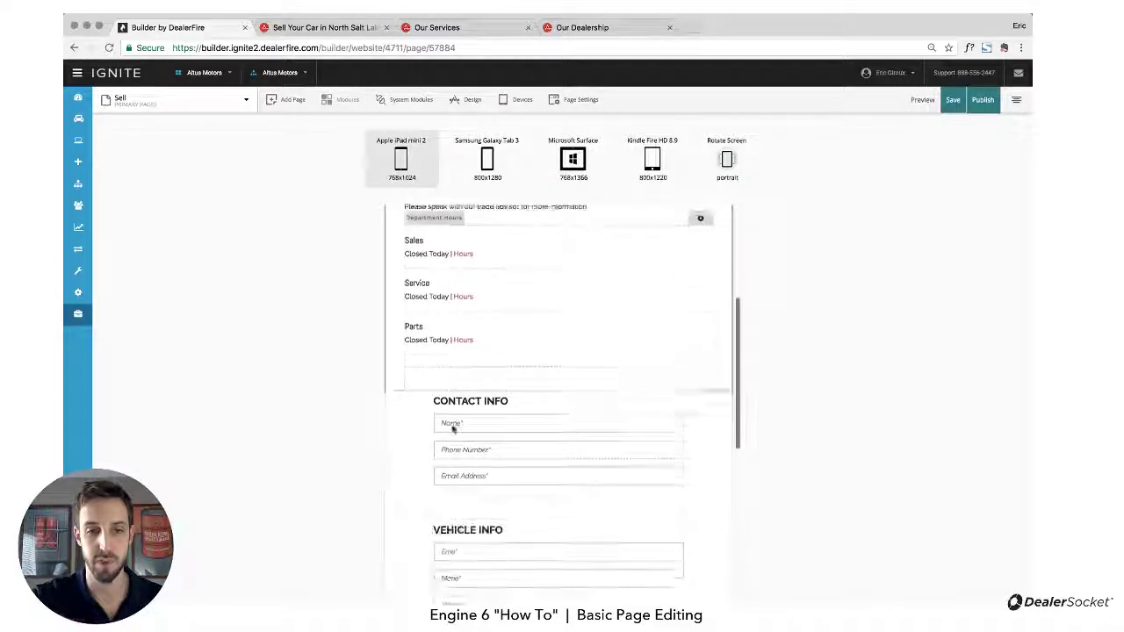
scroll(452, 442, "up", 3)
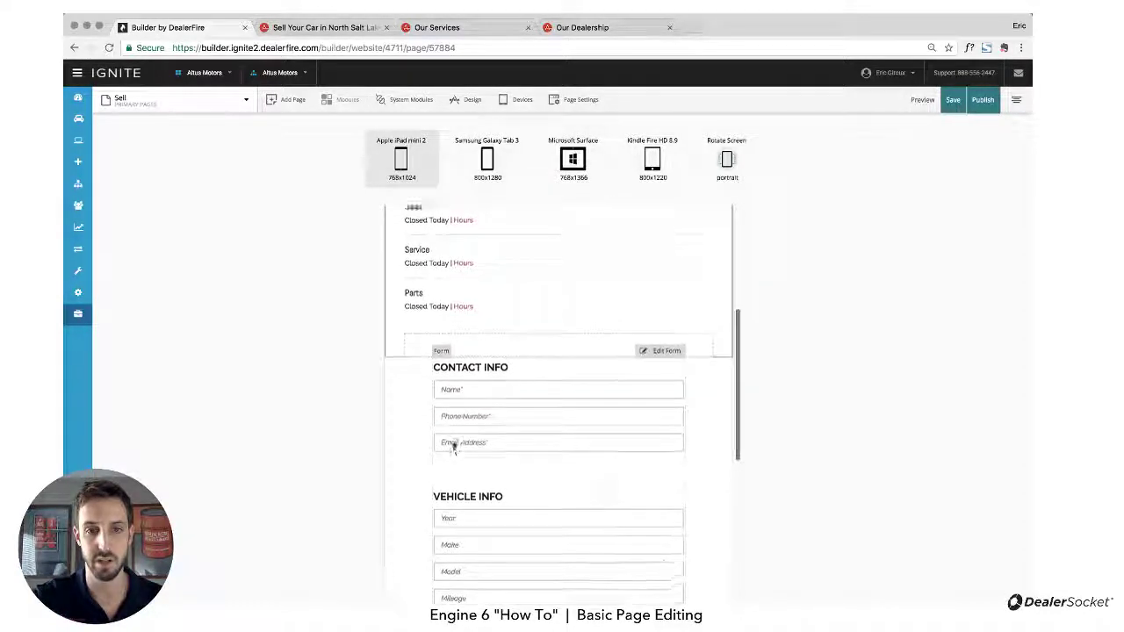
scroll(452, 442, "down", 3)
scroll(526, 378, "up", 6)
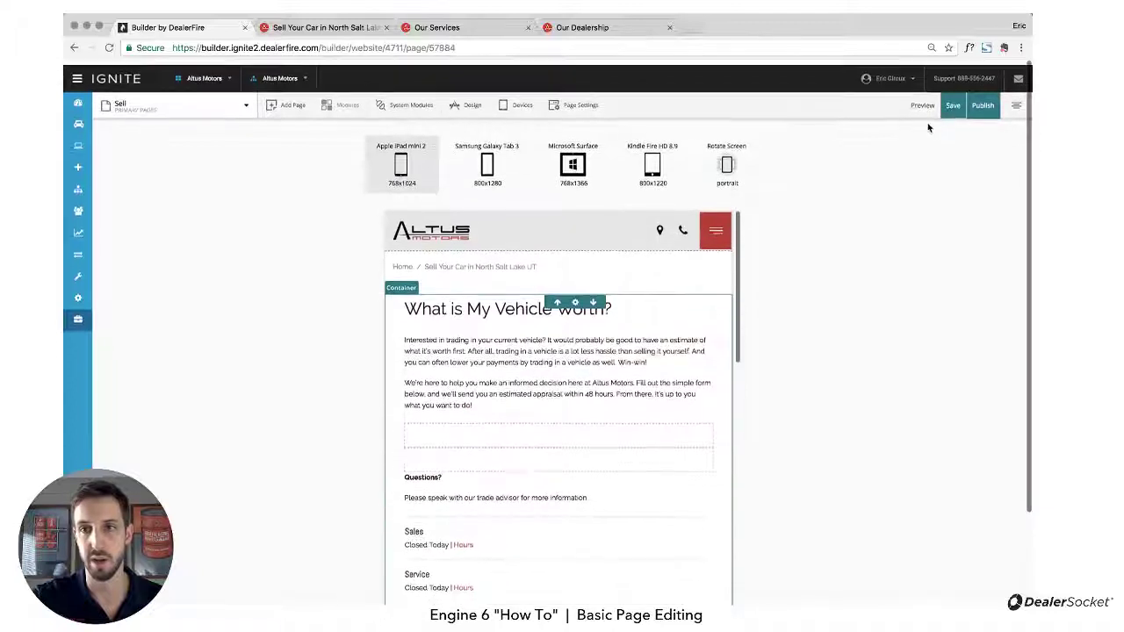
Save the page and switch to the Mobile device view.
left_click(957, 104)
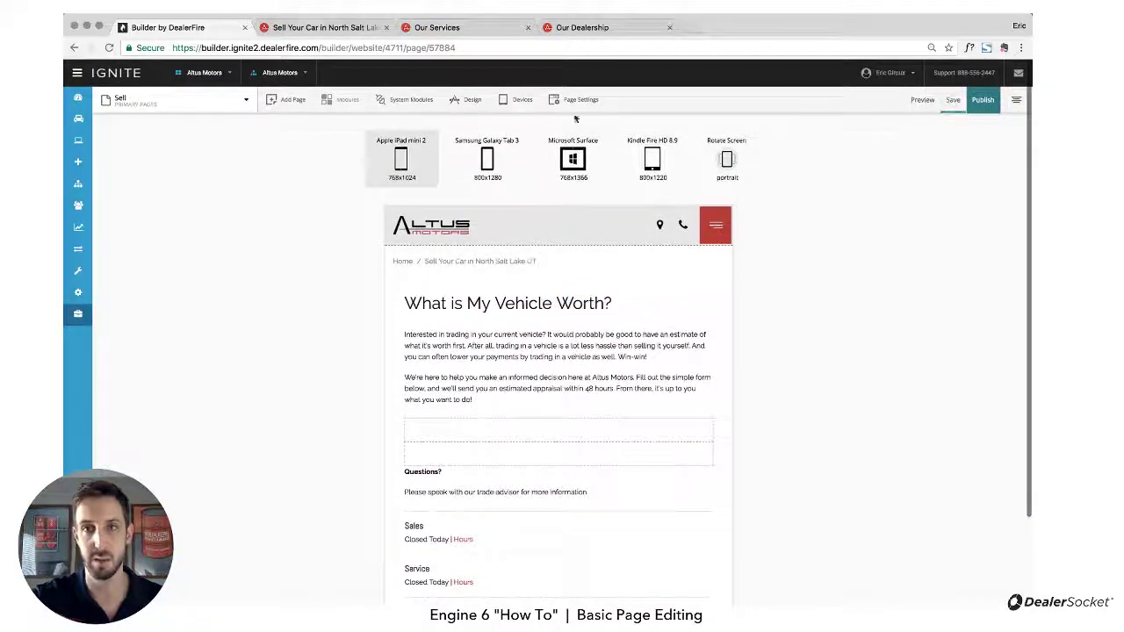
left_click(522, 100)
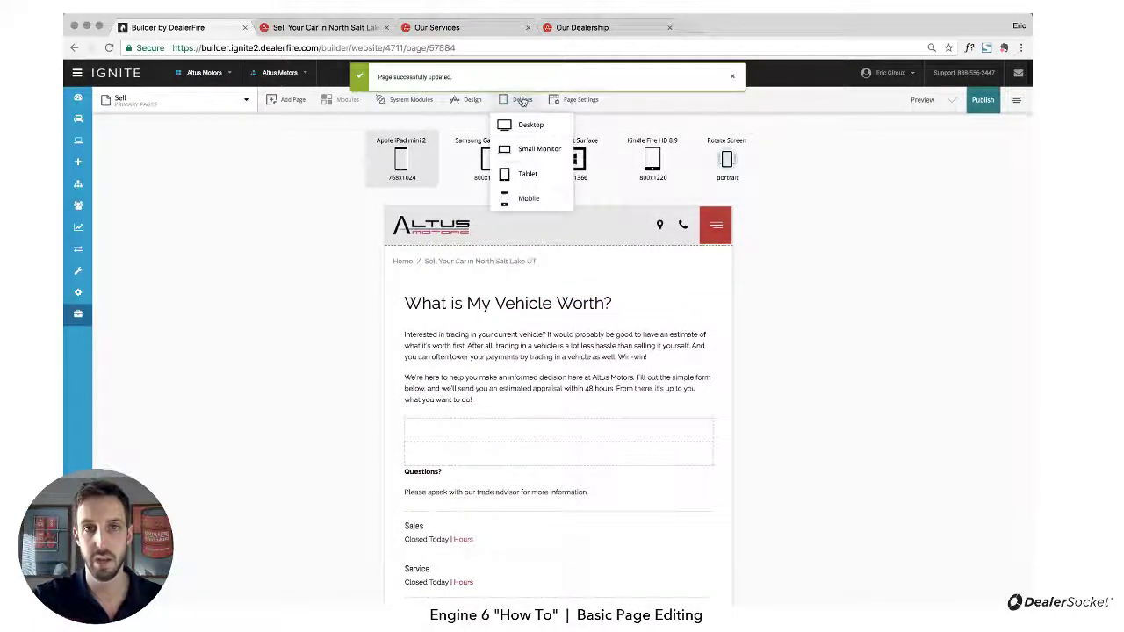
left_click(529, 199)
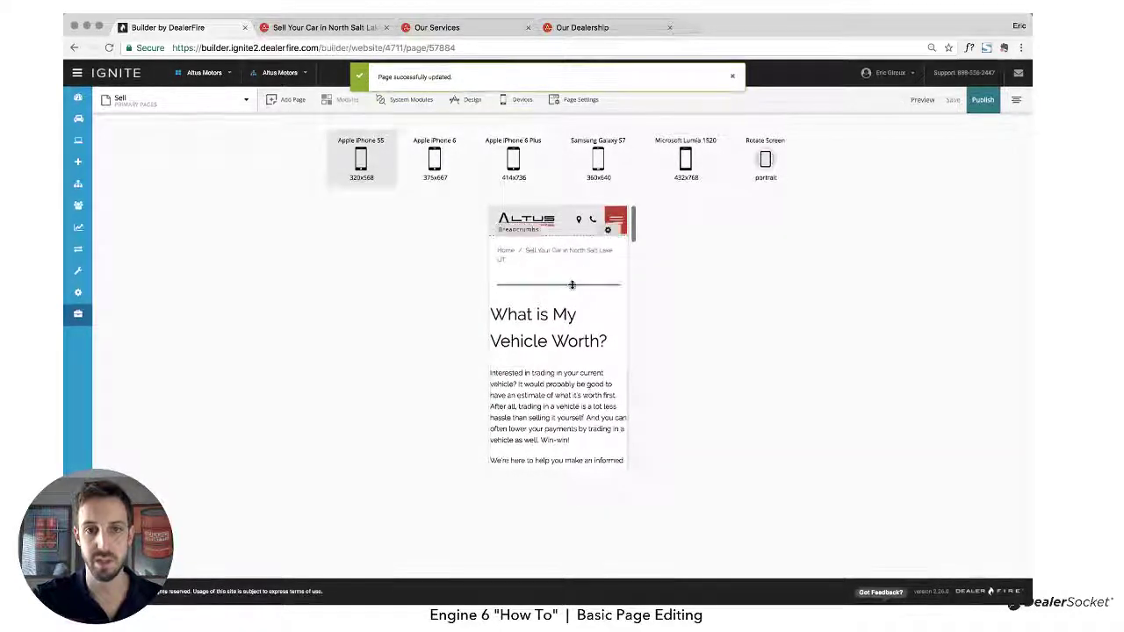
Shorten the Breadcrumbs module and the "What is My Vehicle Worth?" heading block to tighten the spacing beneath each.
mouse_move(573, 296)
left_click_drag(572, 293, 555, 266)
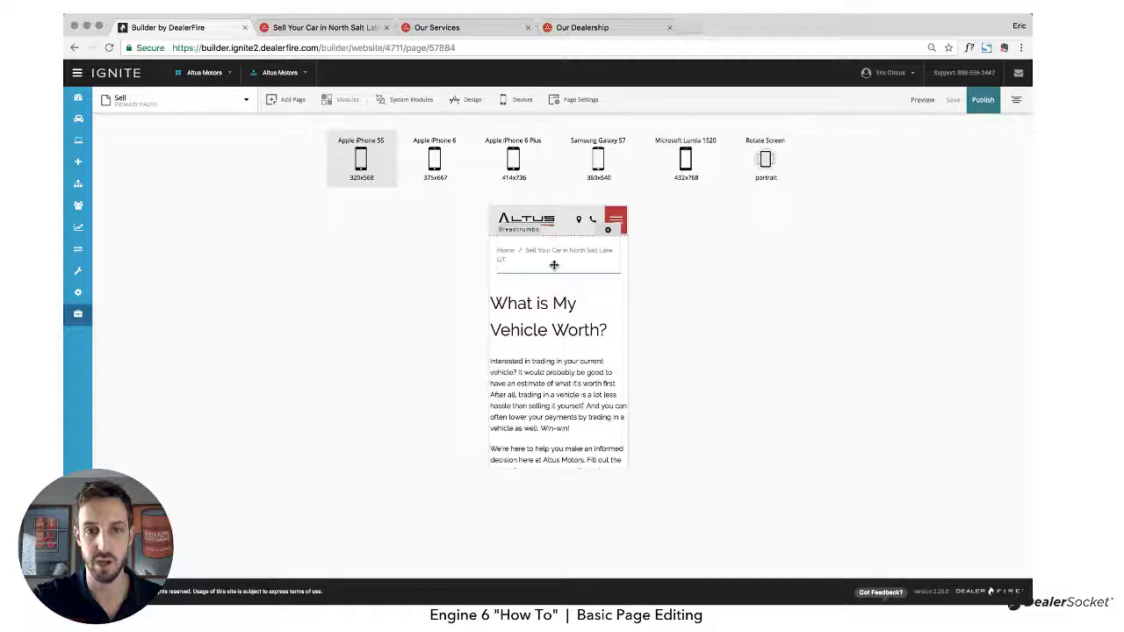
scroll(554, 299, "down", 1)
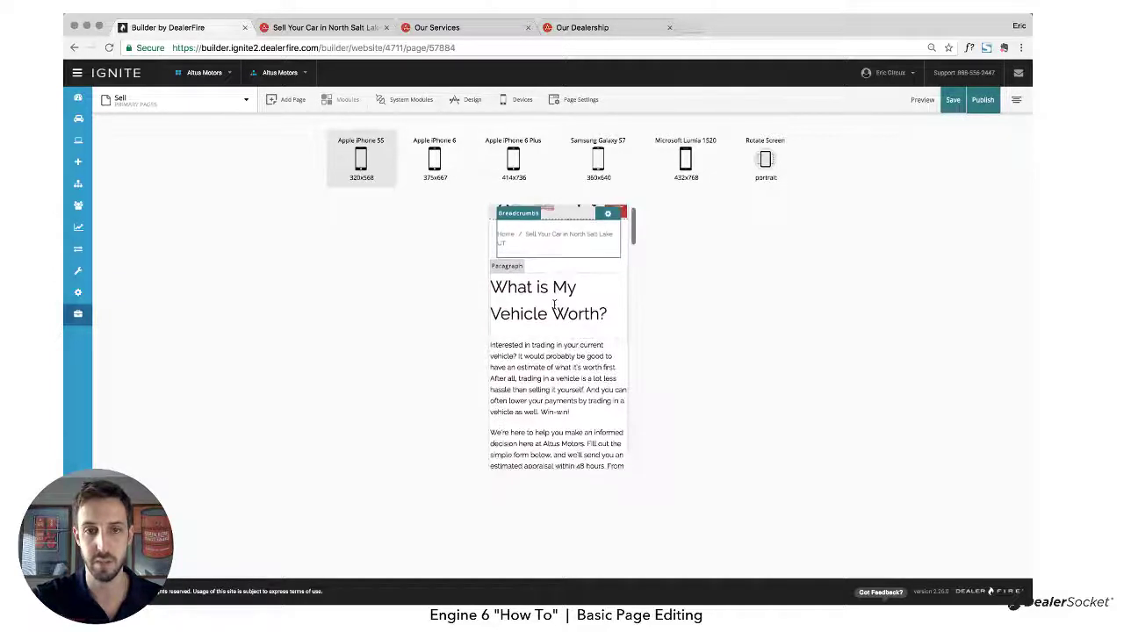
left_click_drag(554, 322, 553, 317)
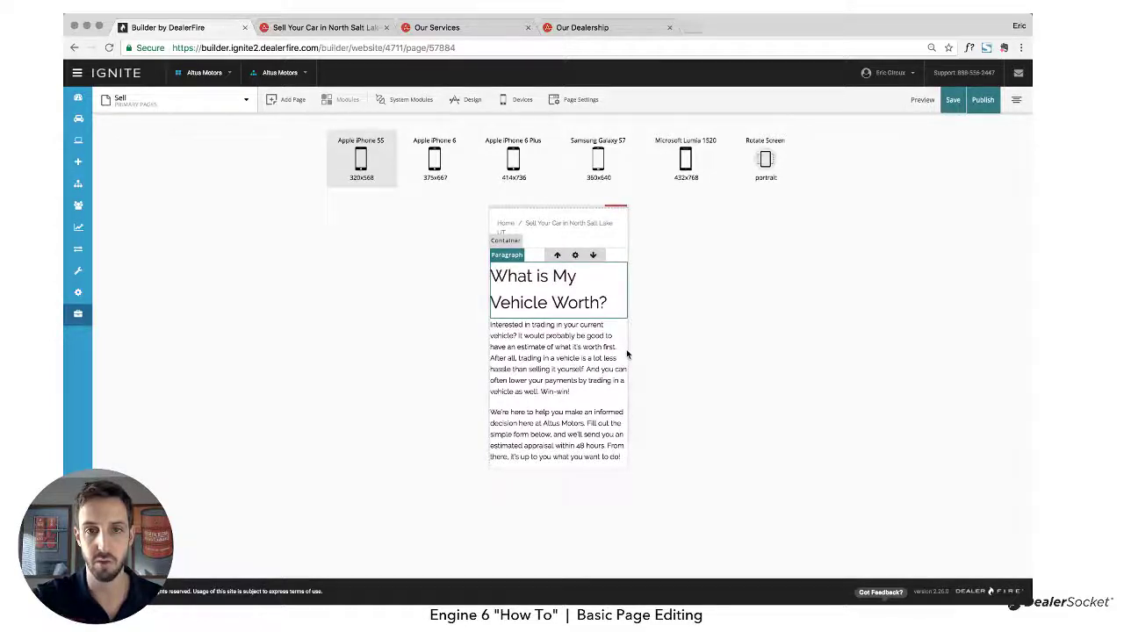
Set the left and right padding of the "What is My Vehicle Worth?" container to 19px each for the mobile view.
left_click(575, 255)
left_click(960, 160)
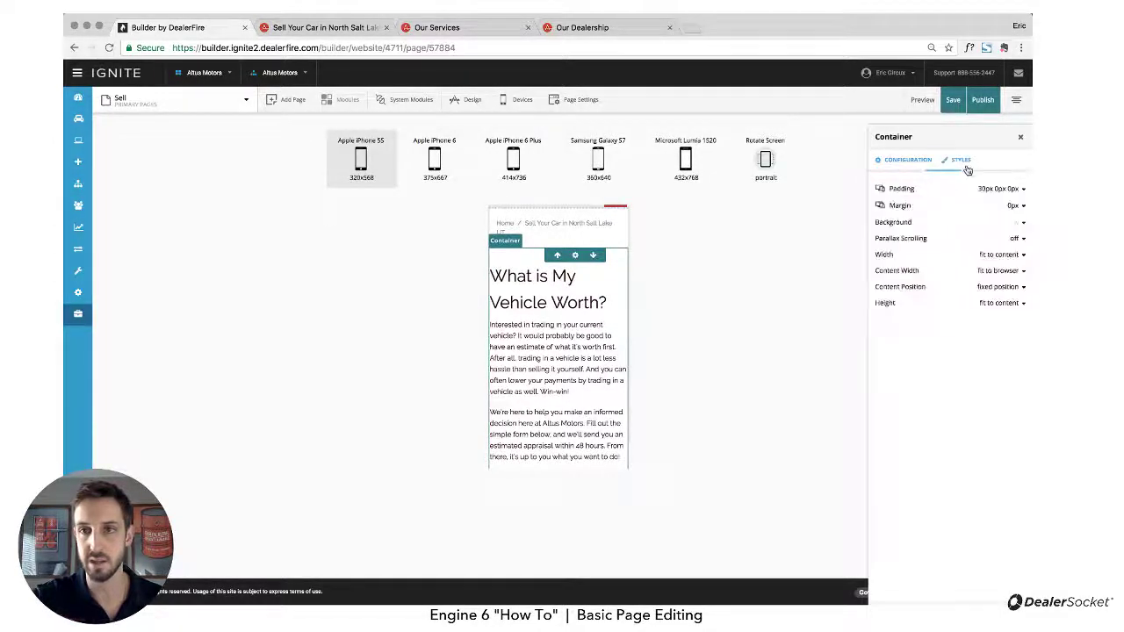
left_click(1023, 189)
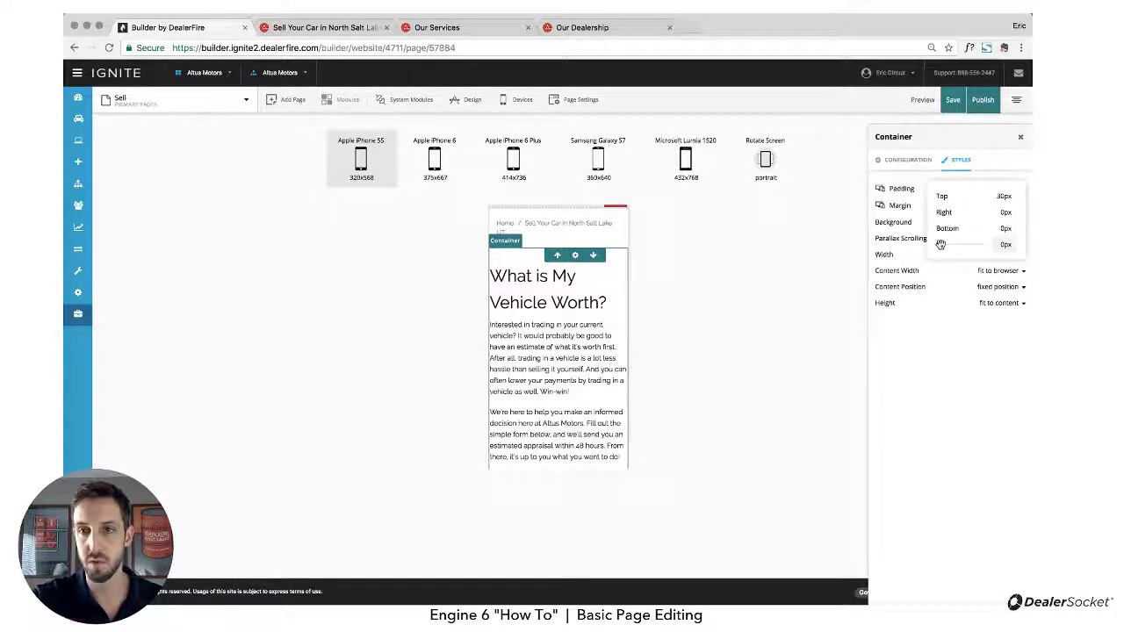
left_click_drag(940, 246, 949, 245)
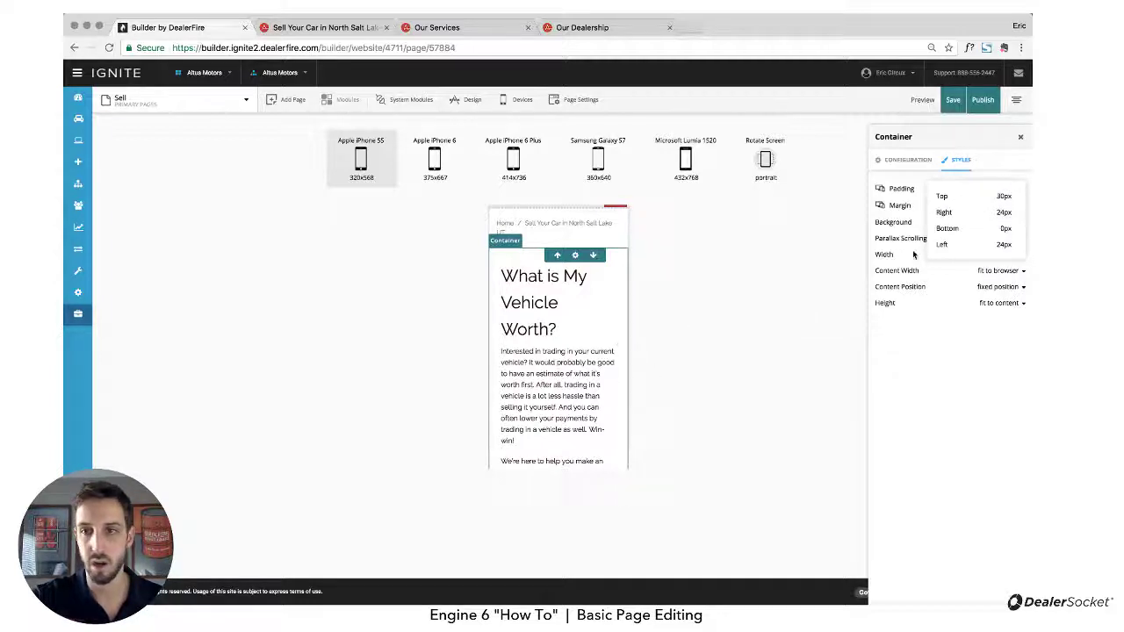
mouse_move(946, 214)
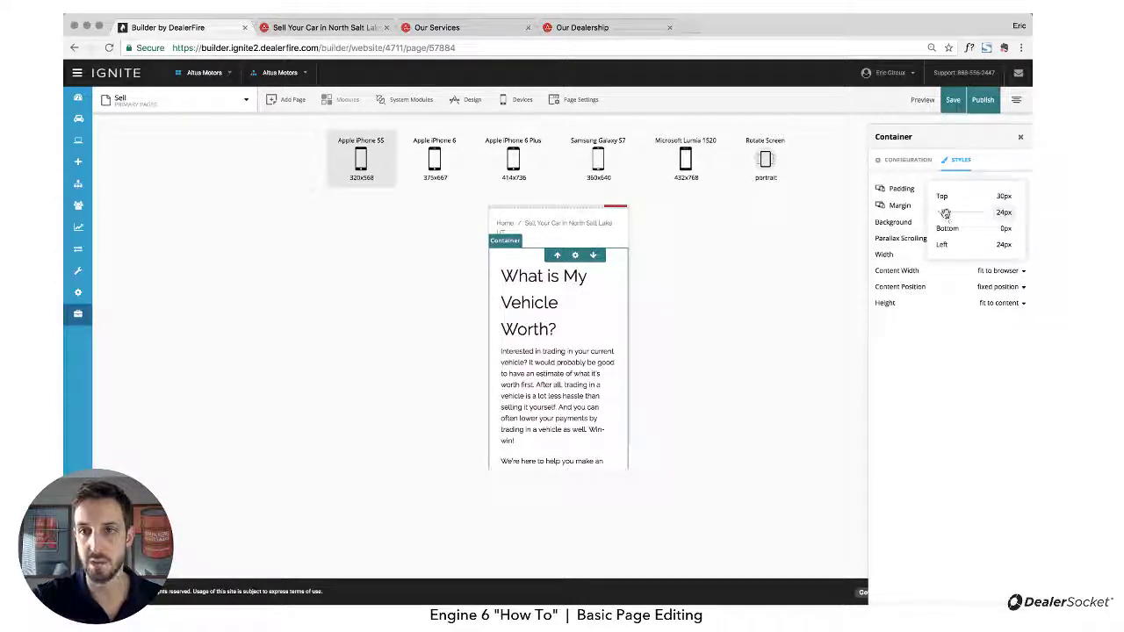
left_click_drag(946, 213, 945, 213)
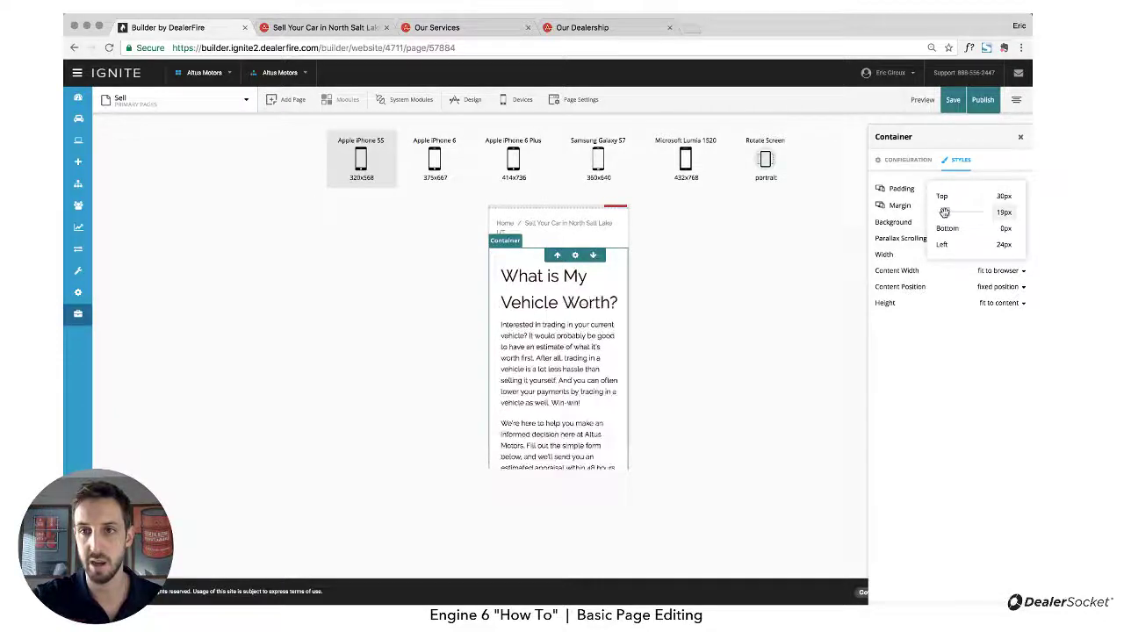
mouse_move(946, 243)
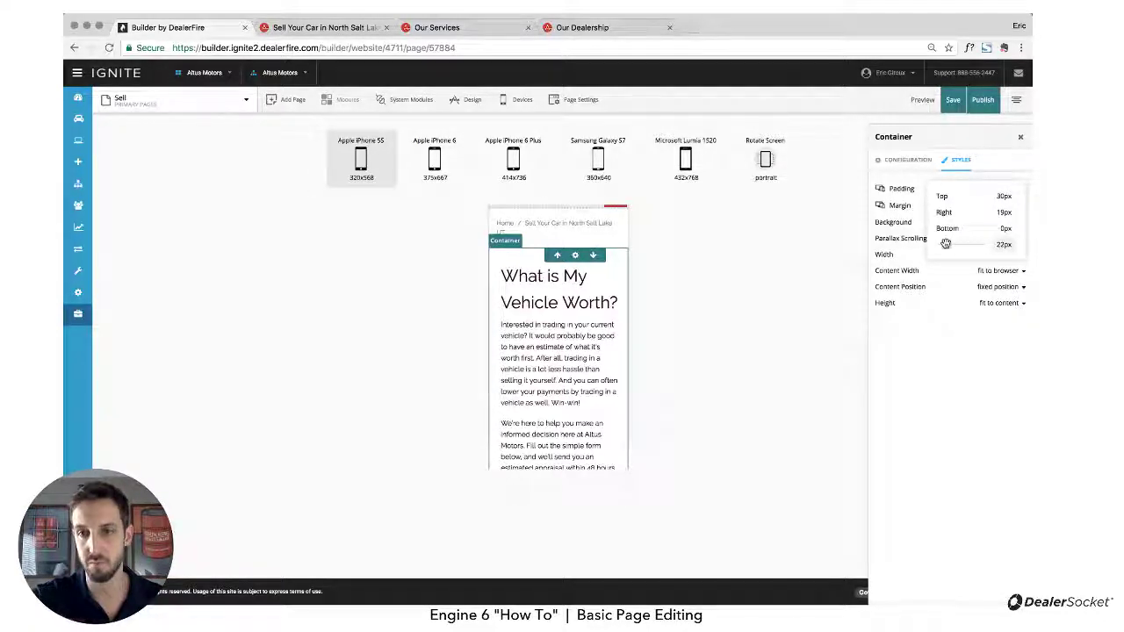
left_click_drag(944, 243, 943, 243)
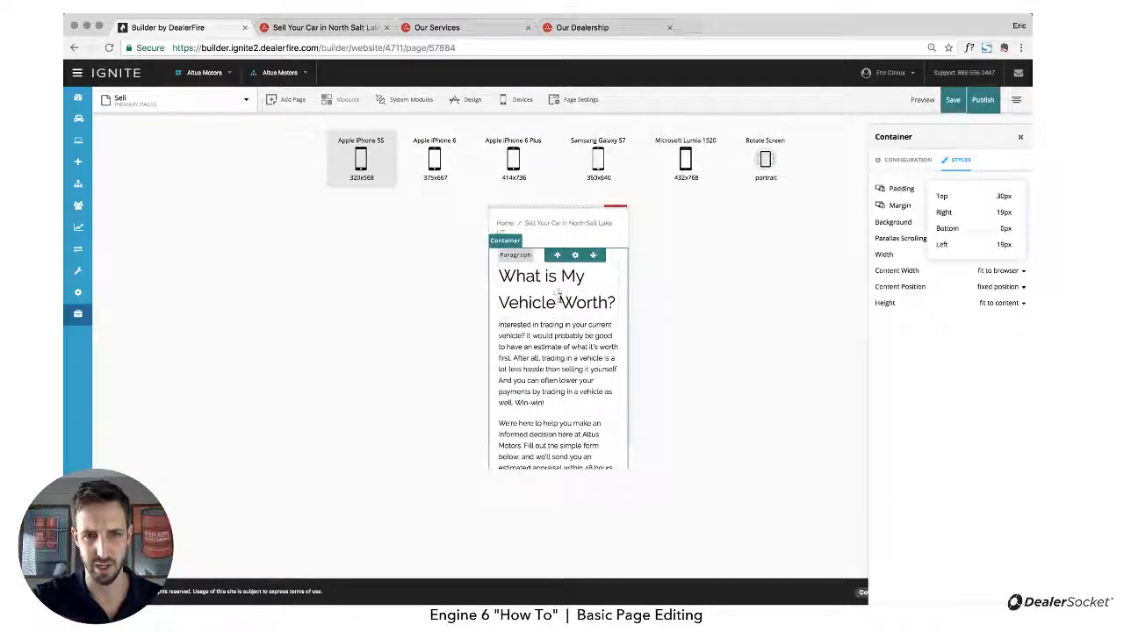
scroll(558, 299, "down", 5)
scroll(545, 430, "up", 2)
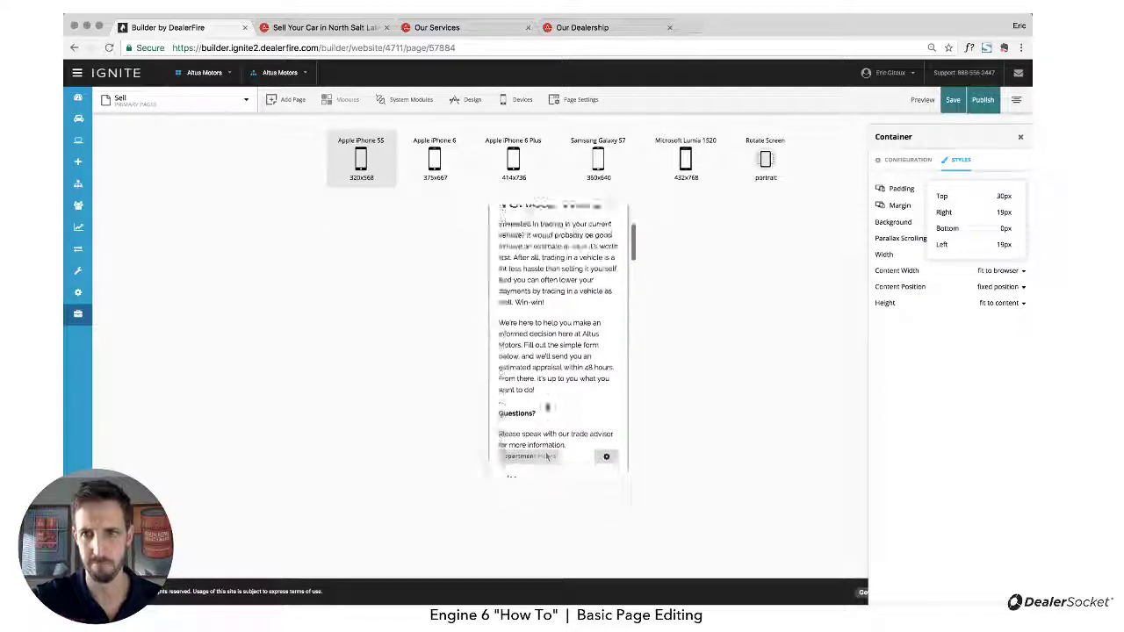
left_click(915, 422)
scroll(531, 394, "down", 5)
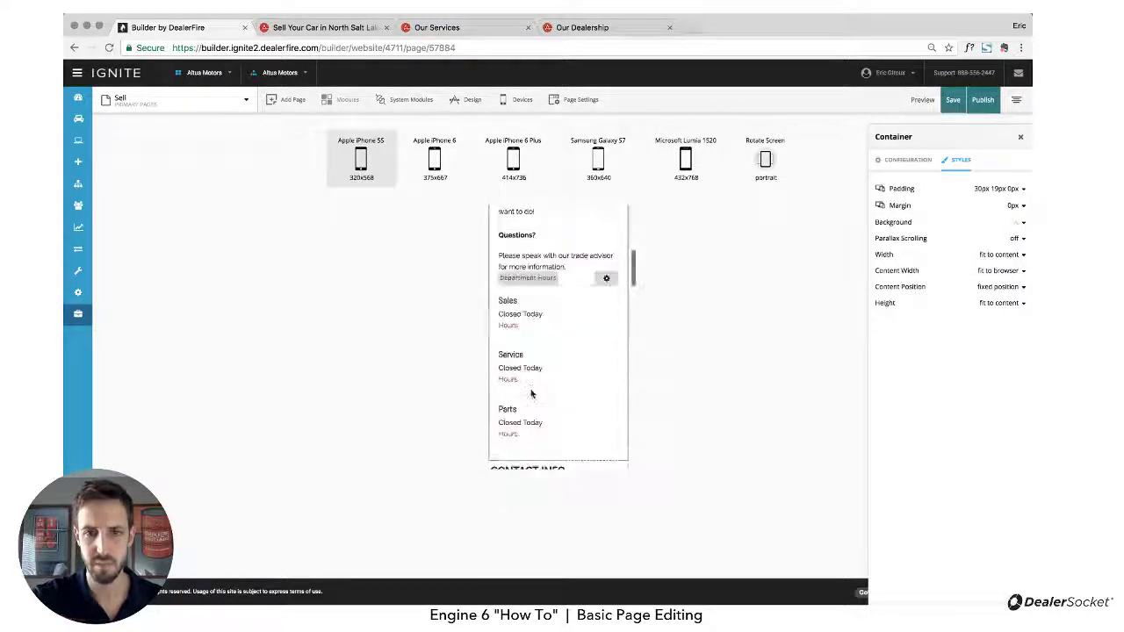
scroll(532, 394, "down", 3)
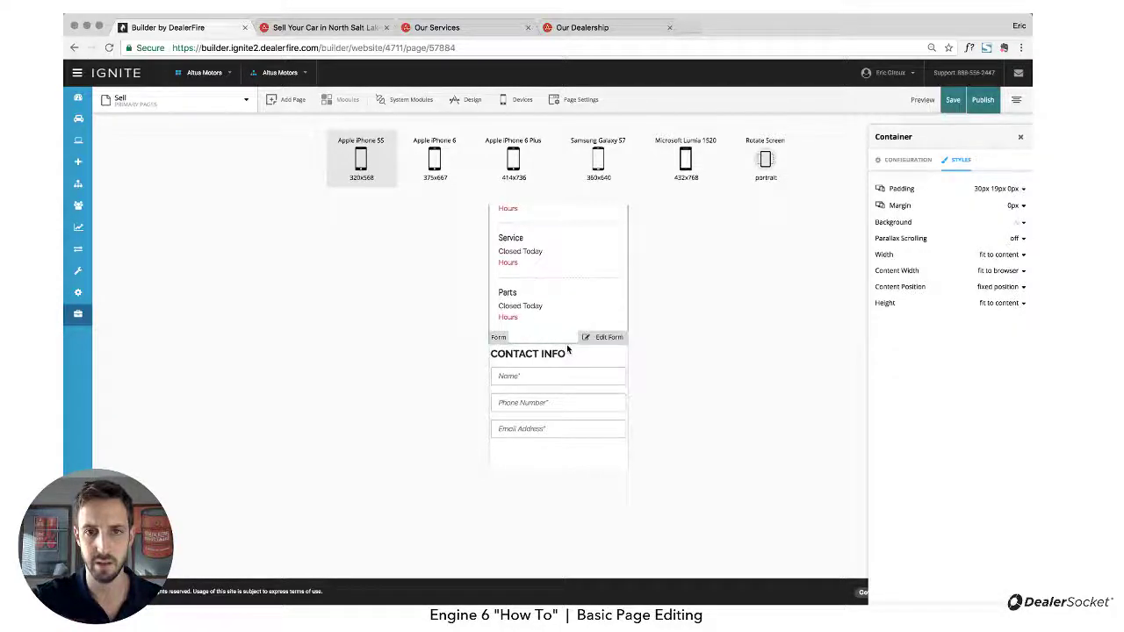
left_click(1020, 139)
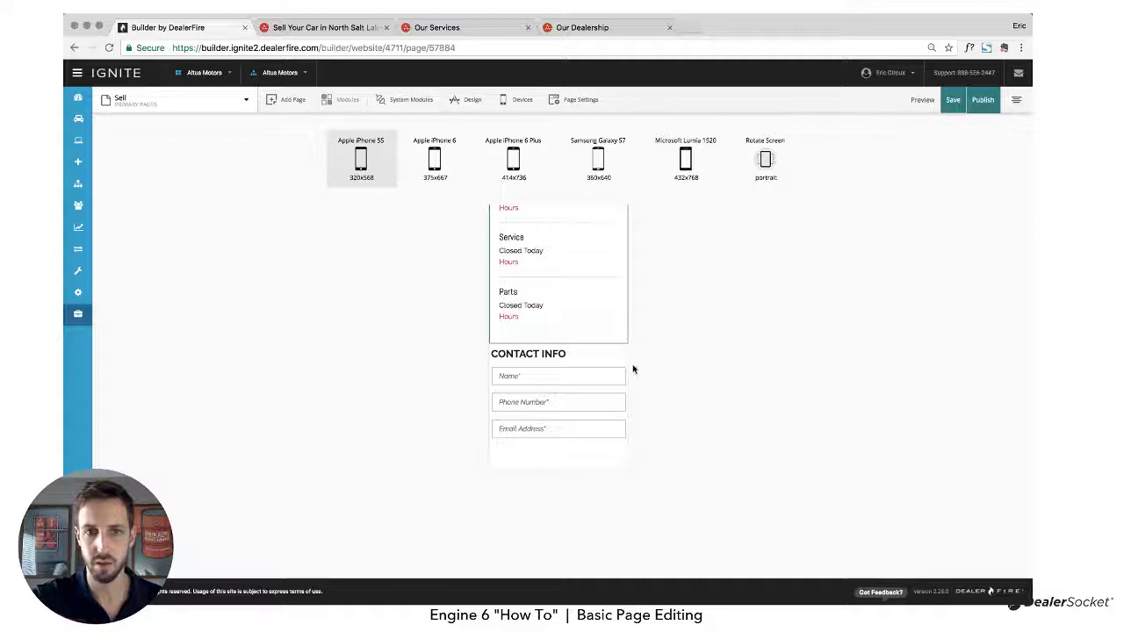
Set the right and left padding of the Contact Info form container to 15px each for the mobile view.
mouse_move(626, 367)
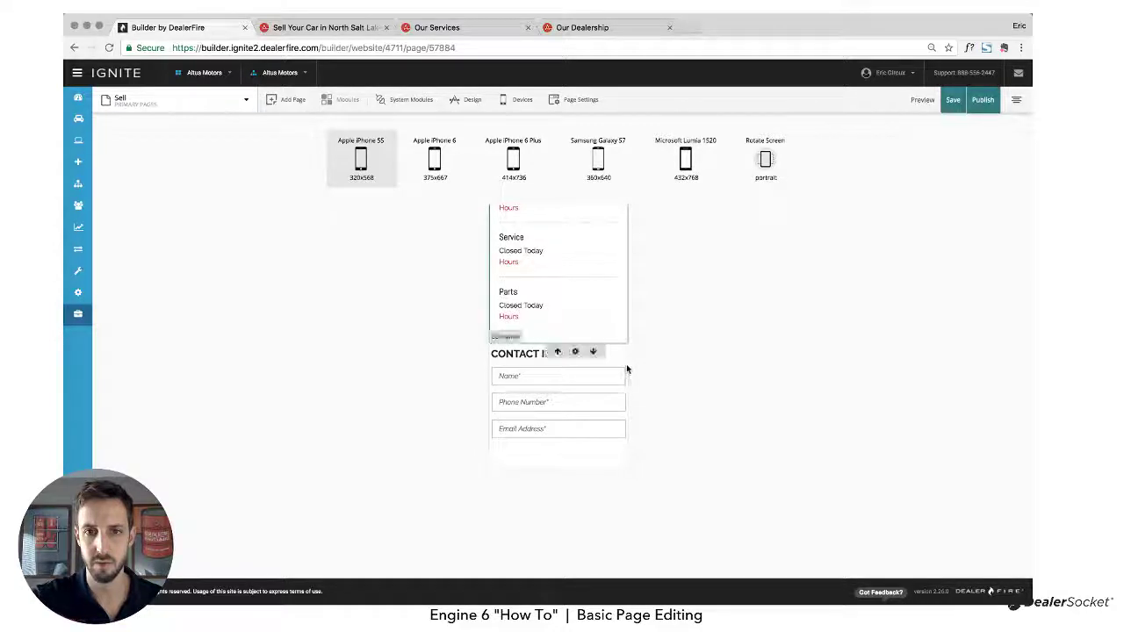
left_click(575, 353)
left_click(958, 160)
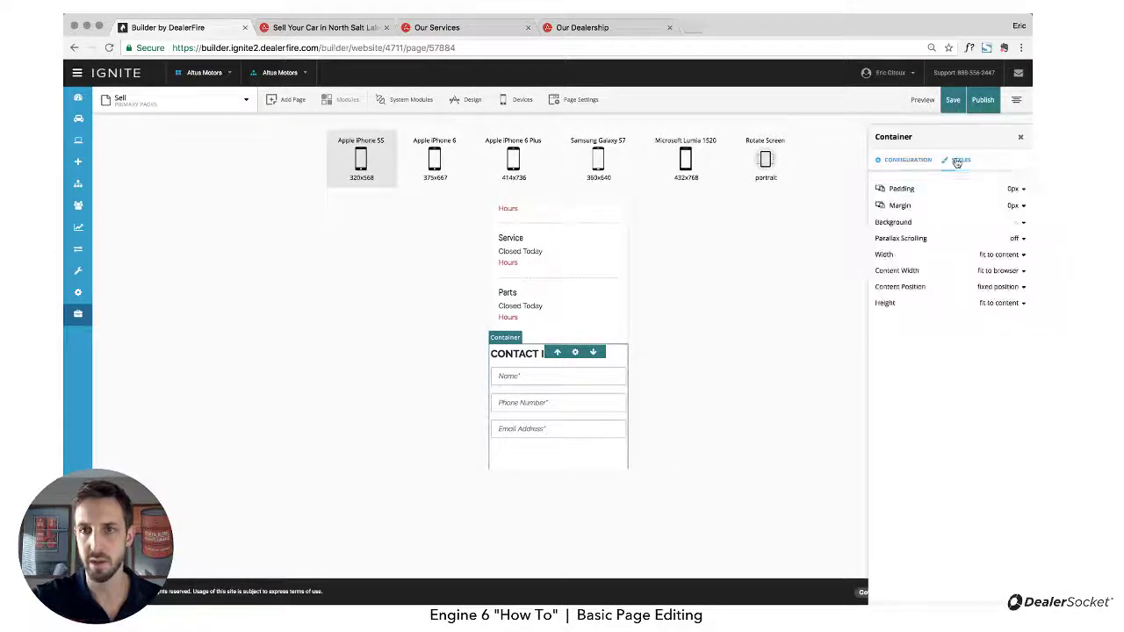
left_click(1012, 188)
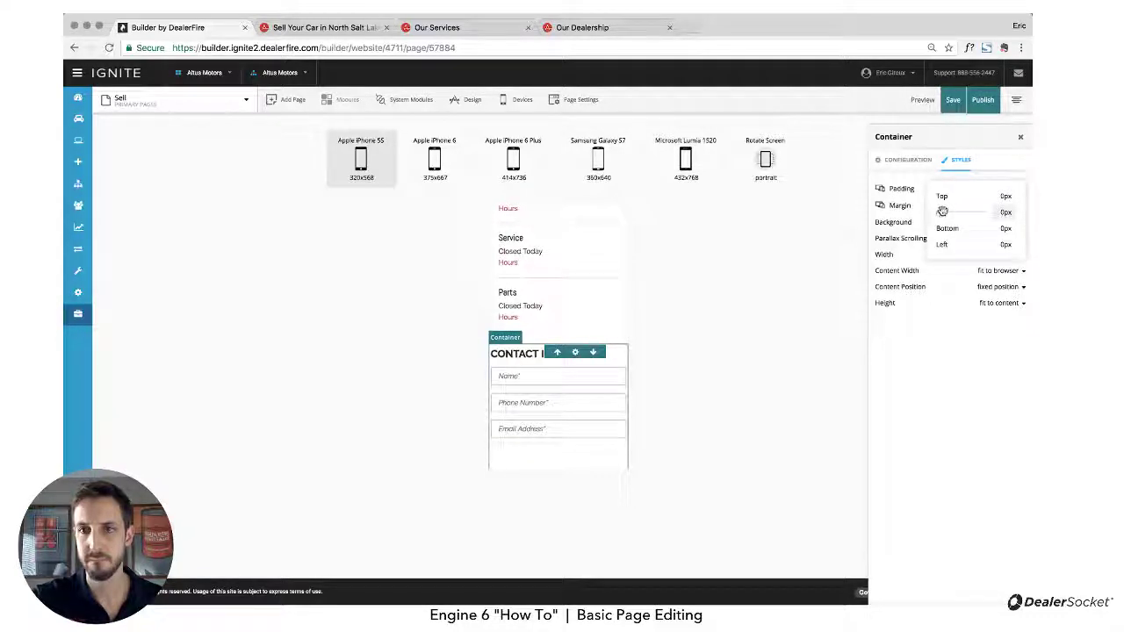
left_click_drag(942, 211, 947, 212)
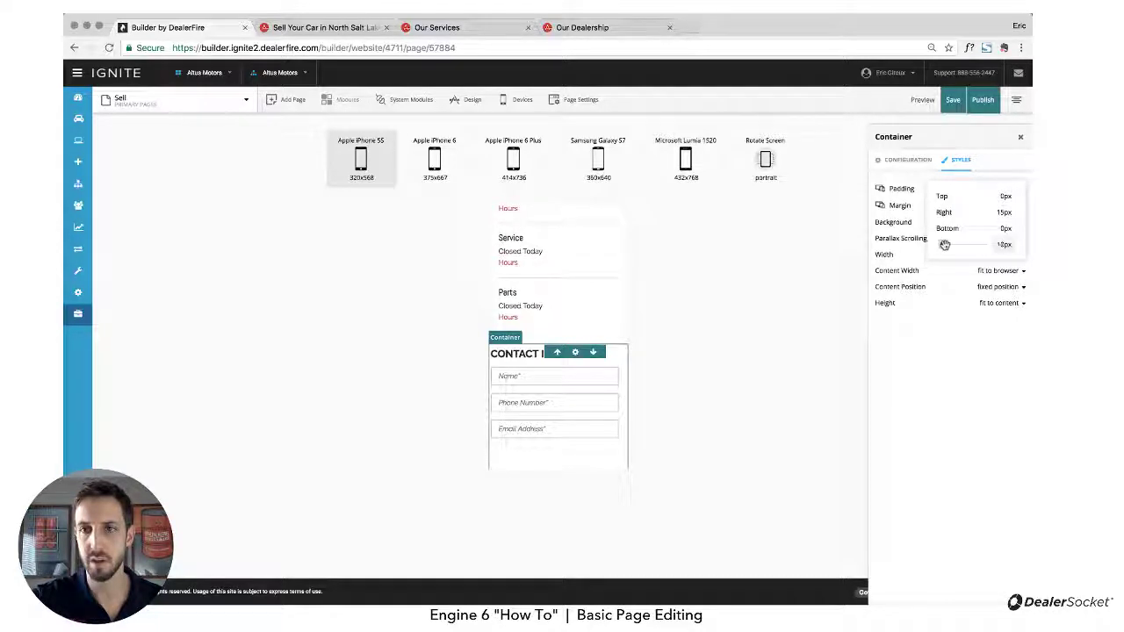
left_click_drag(946, 245, 945, 245)
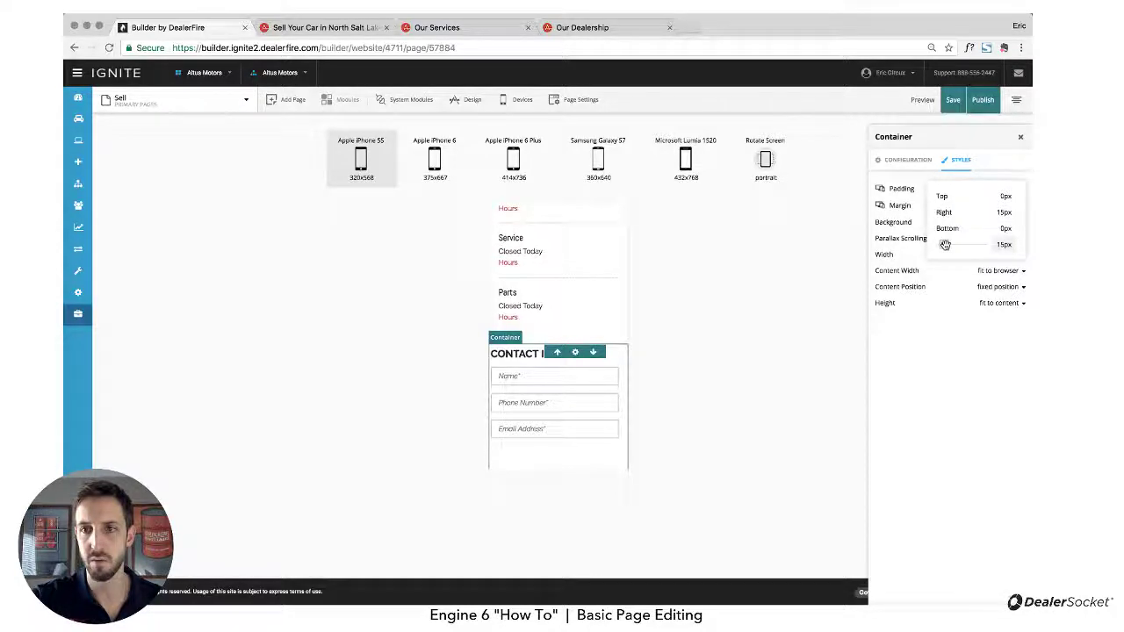
left_click(737, 369)
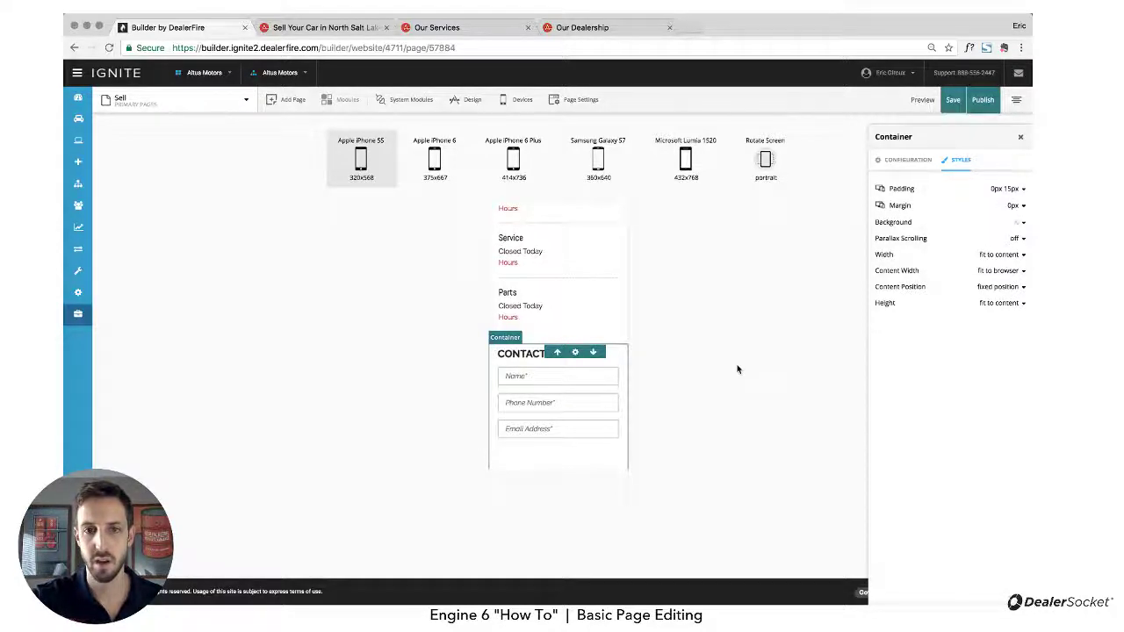
left_click(1021, 141)
Save the page and switch back to the Desktop device view.
scroll(617, 276, "up", 15)
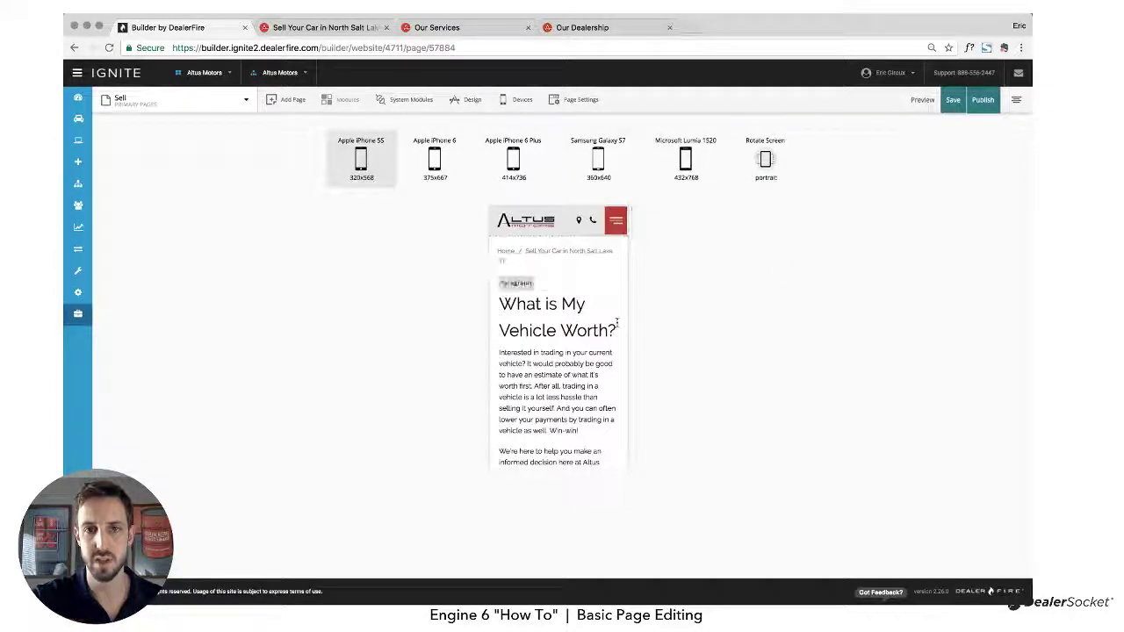
left_click(953, 99)
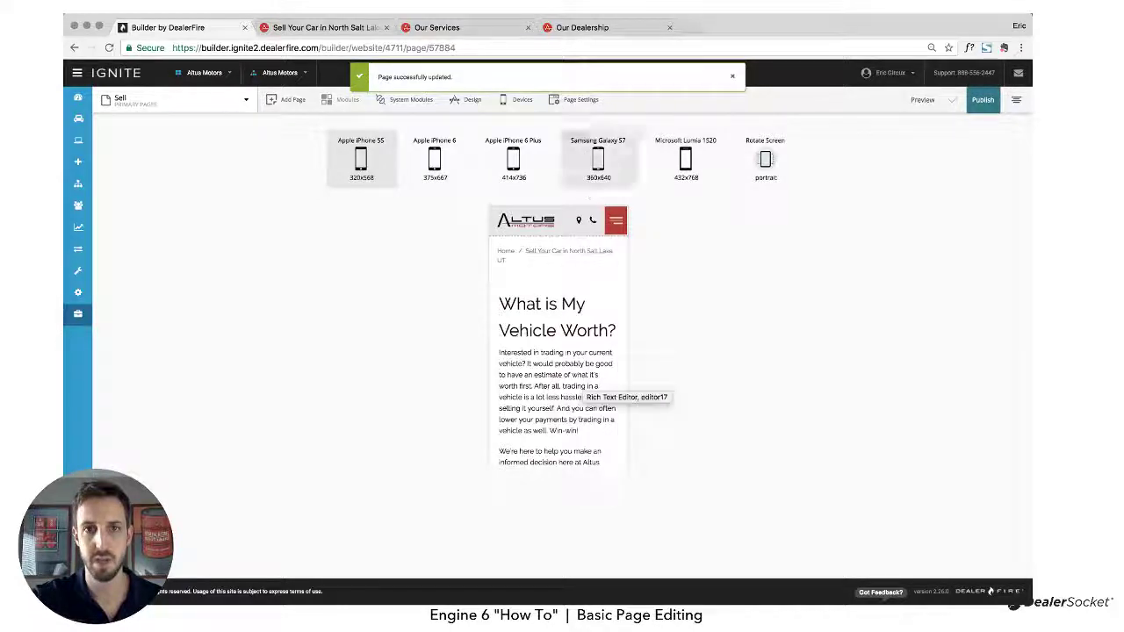
left_click(524, 100)
left_click(529, 122)
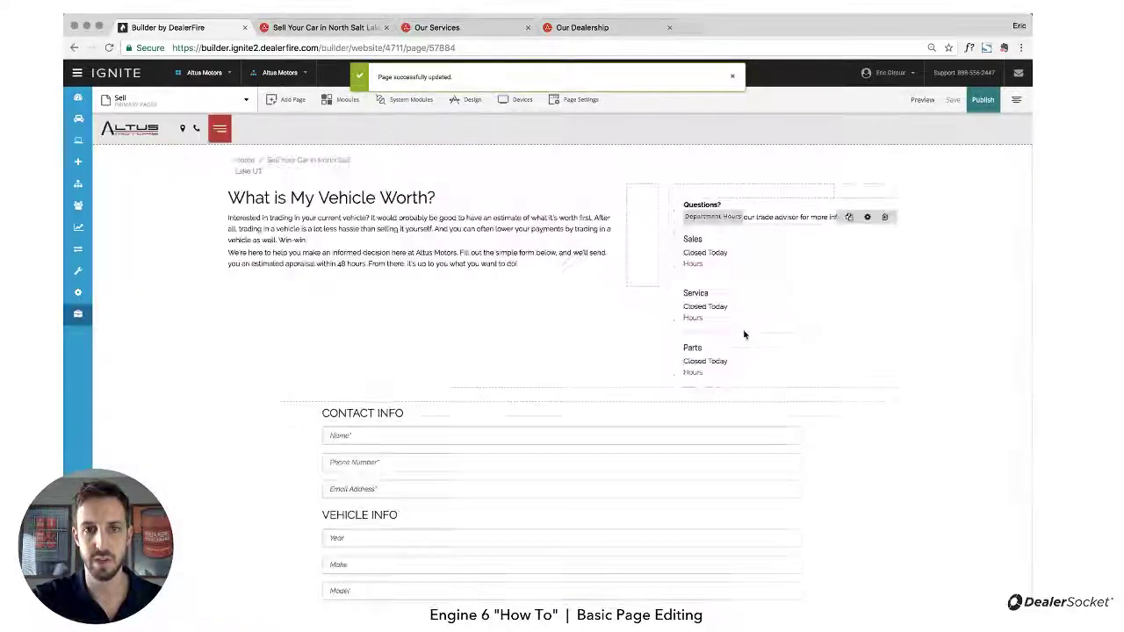
Find the Paragraph module by searching "para" and place it directly above the Contact Info form.
scroll(688, 381, "down", 5)
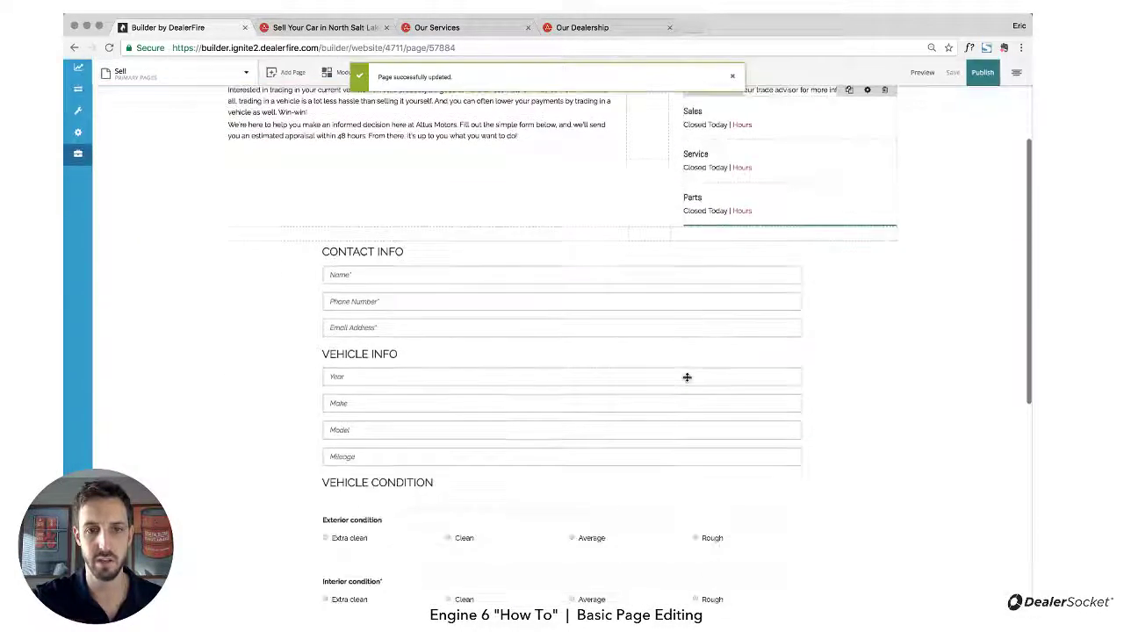
scroll(688, 381, "down", 3)
scroll(687, 381, "up", 10)
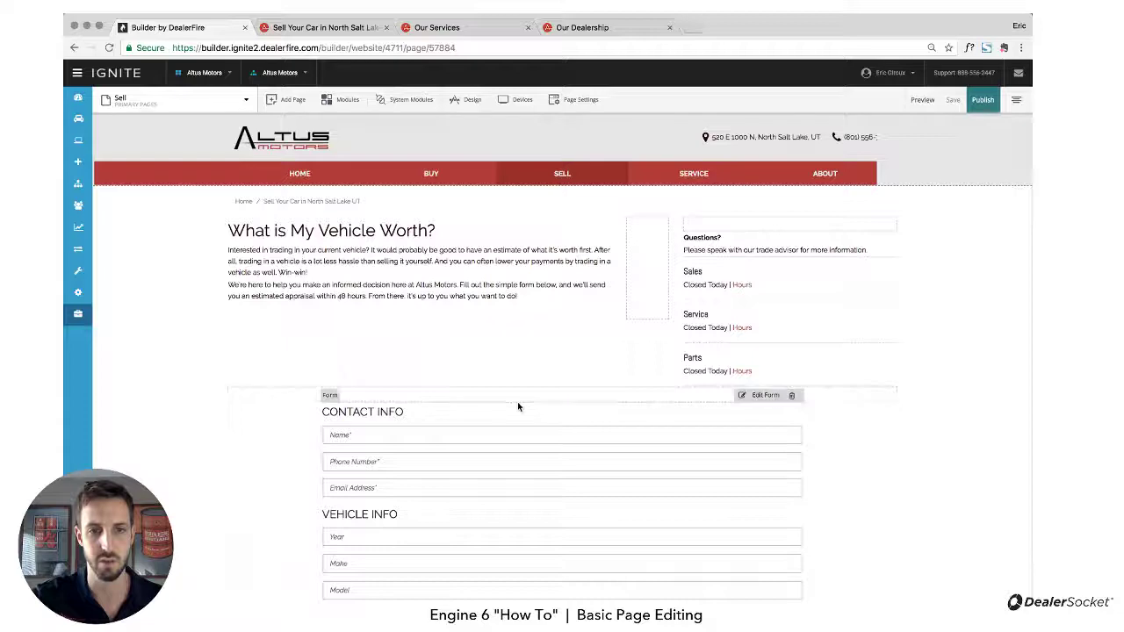
scroll(518, 406, "down", 1)
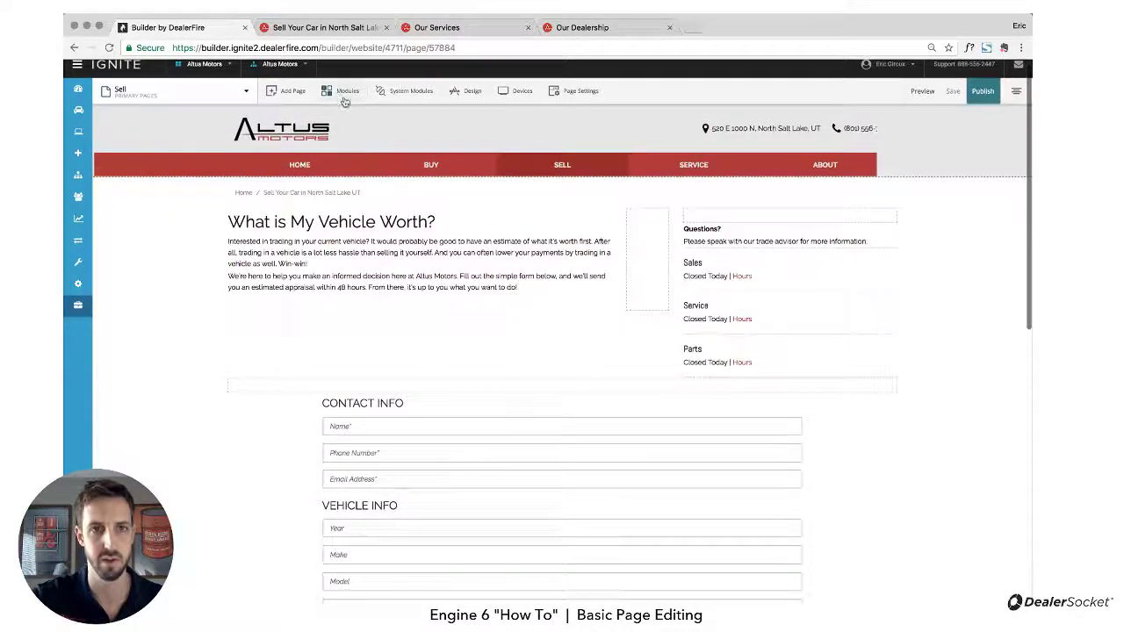
left_click(344, 95)
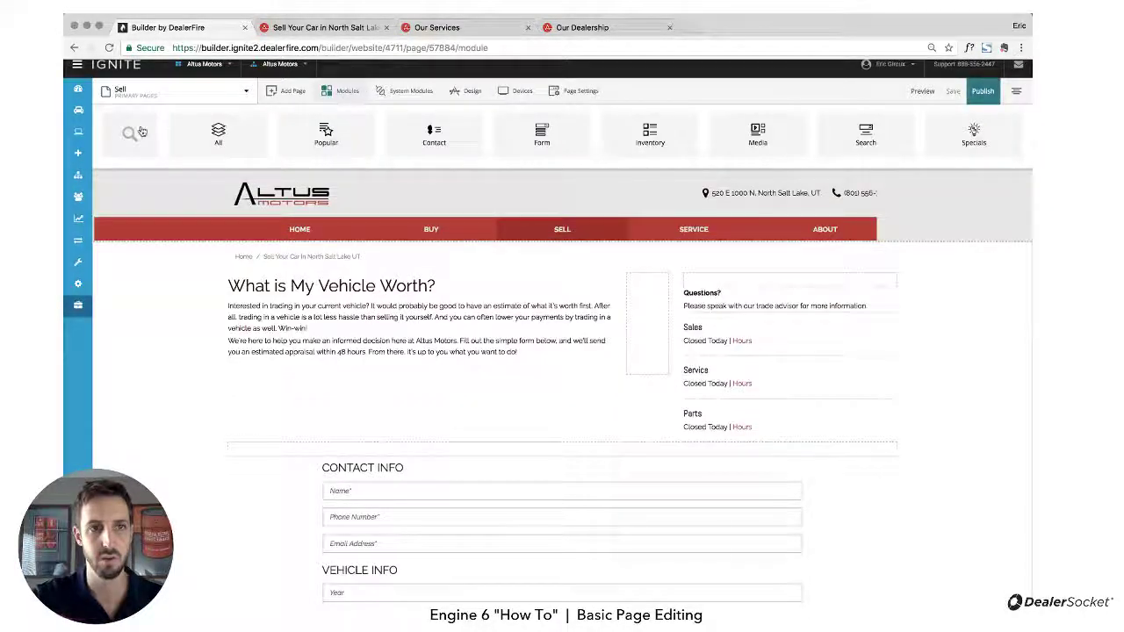
type("para")
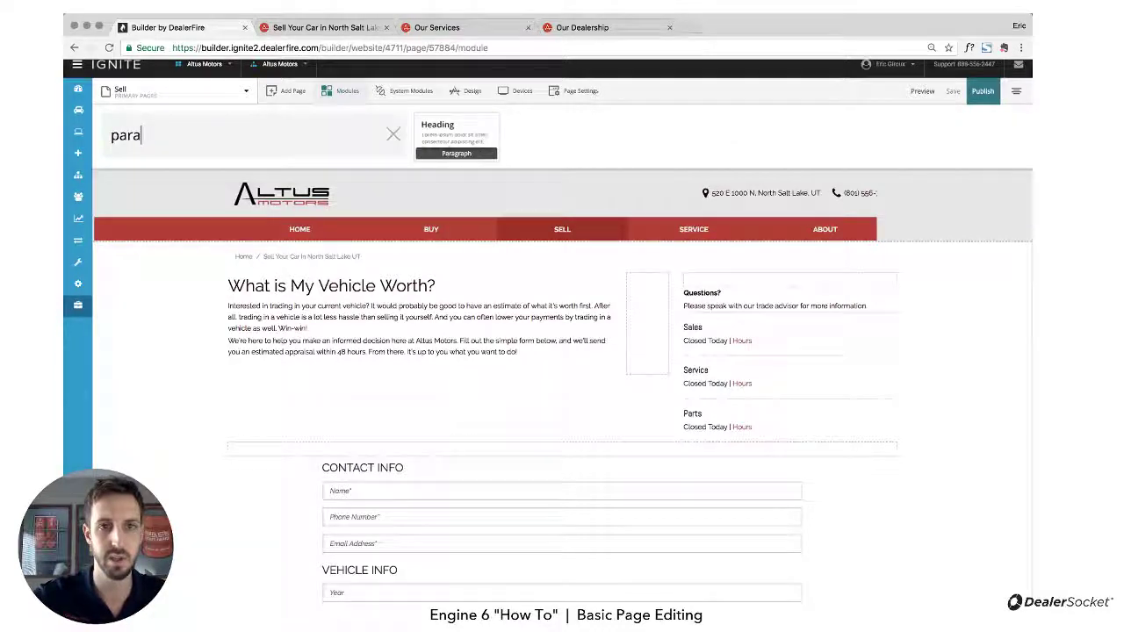
left_click_drag(451, 138, 496, 455)
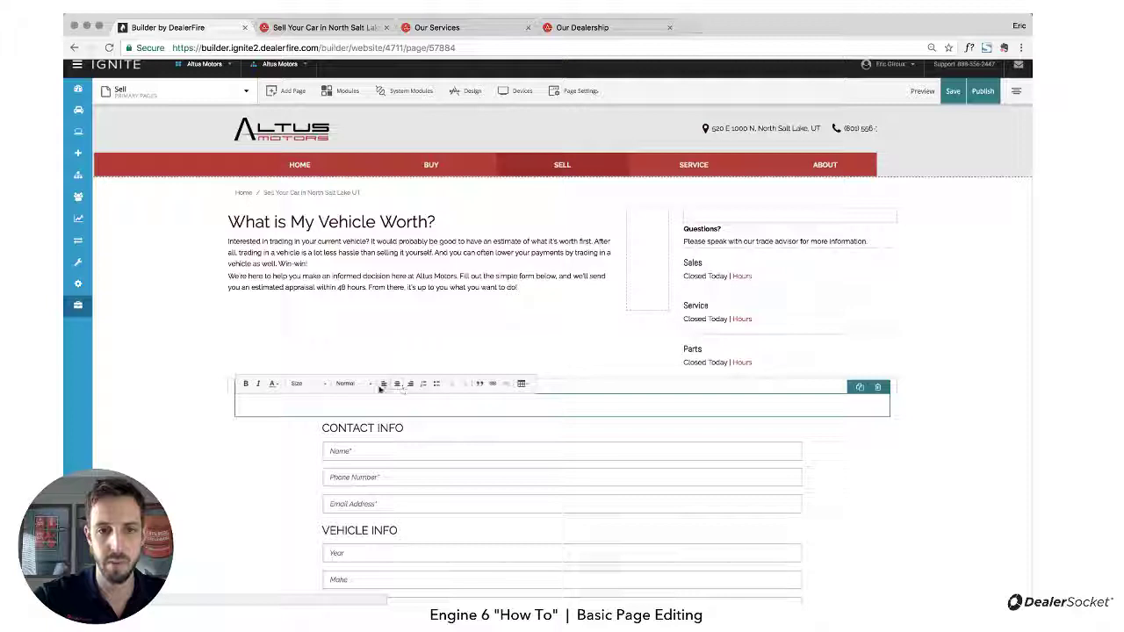
Format the new paragraph as a centred Heading 2 and enter "FILL OUT THIS FORM TO RECEIVE A TRADE APPRAISAL".
left_click(363, 390)
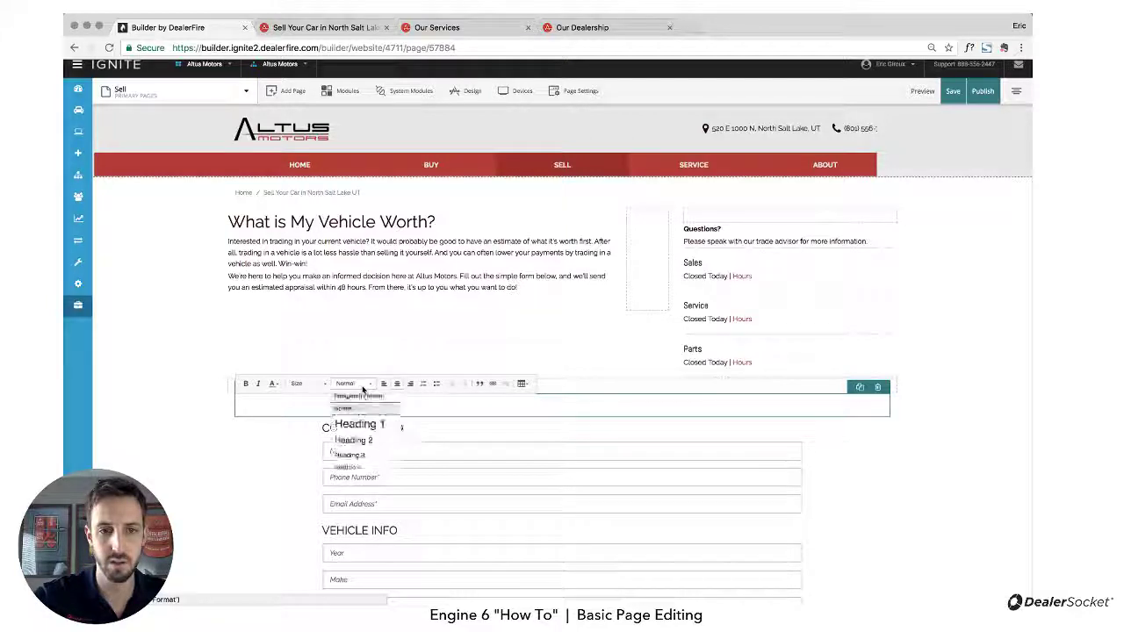
left_click(347, 439)
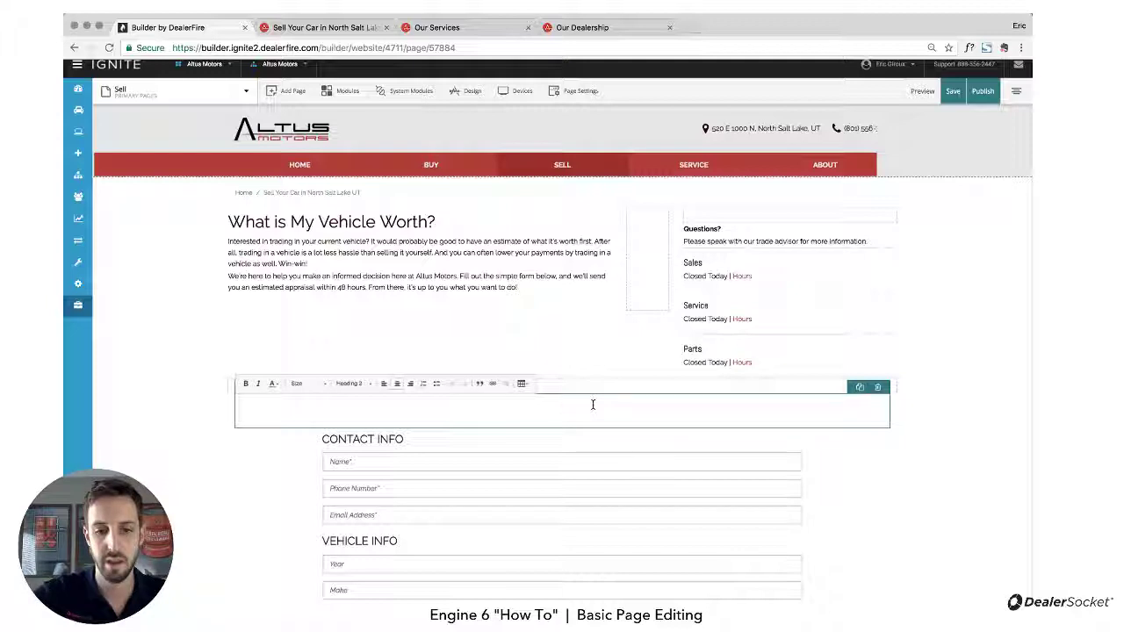
type("FILL OU")
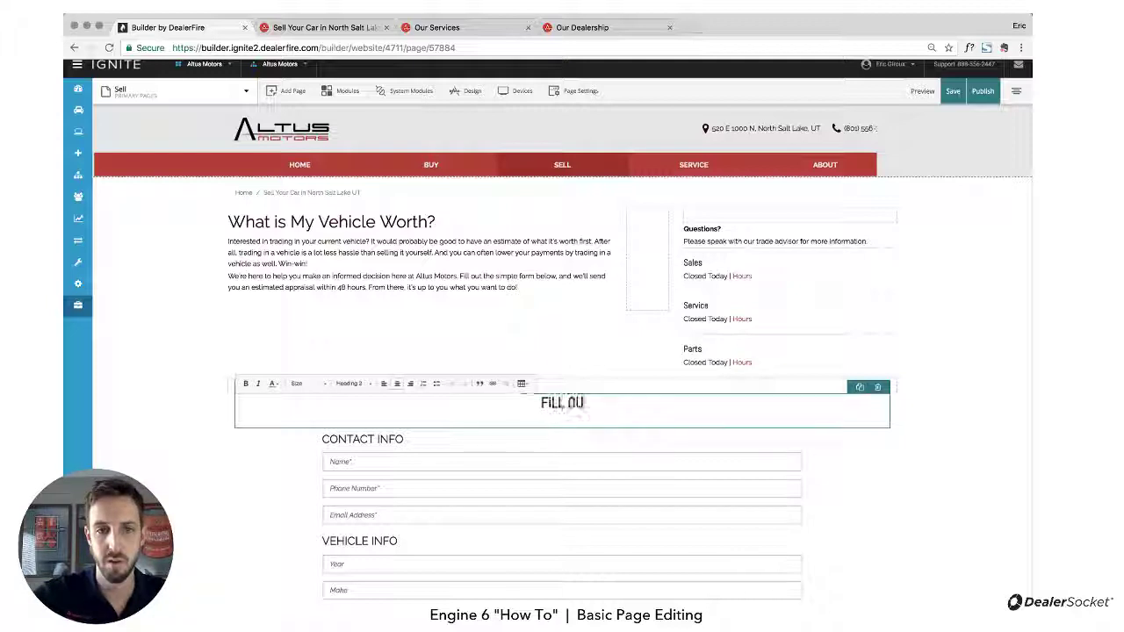
type("T THIS FORM ")
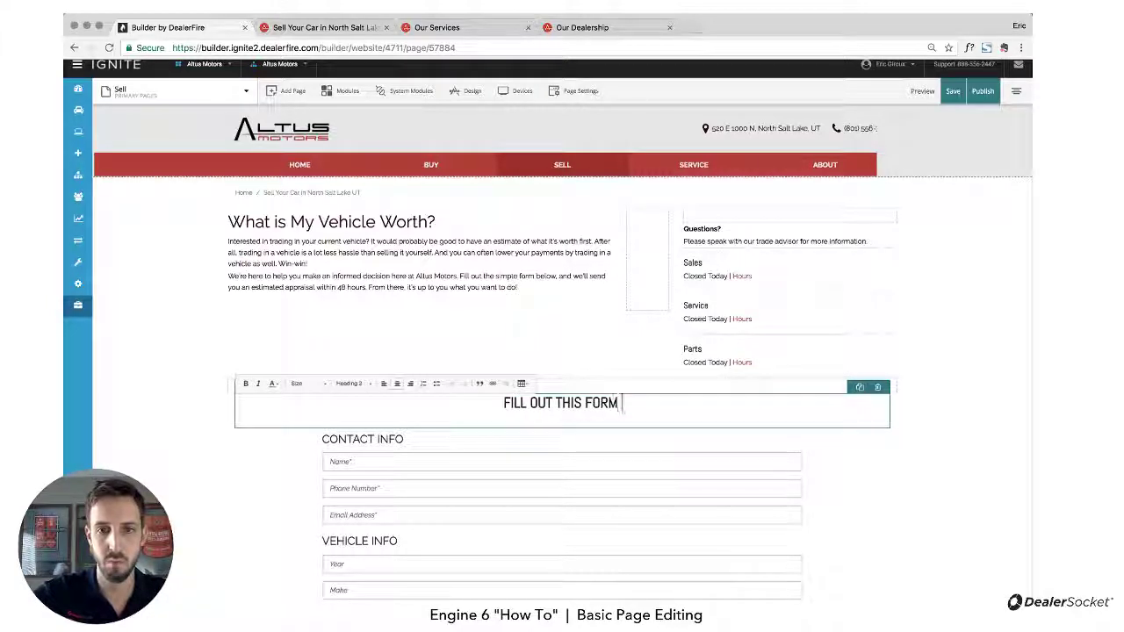
type("TO")
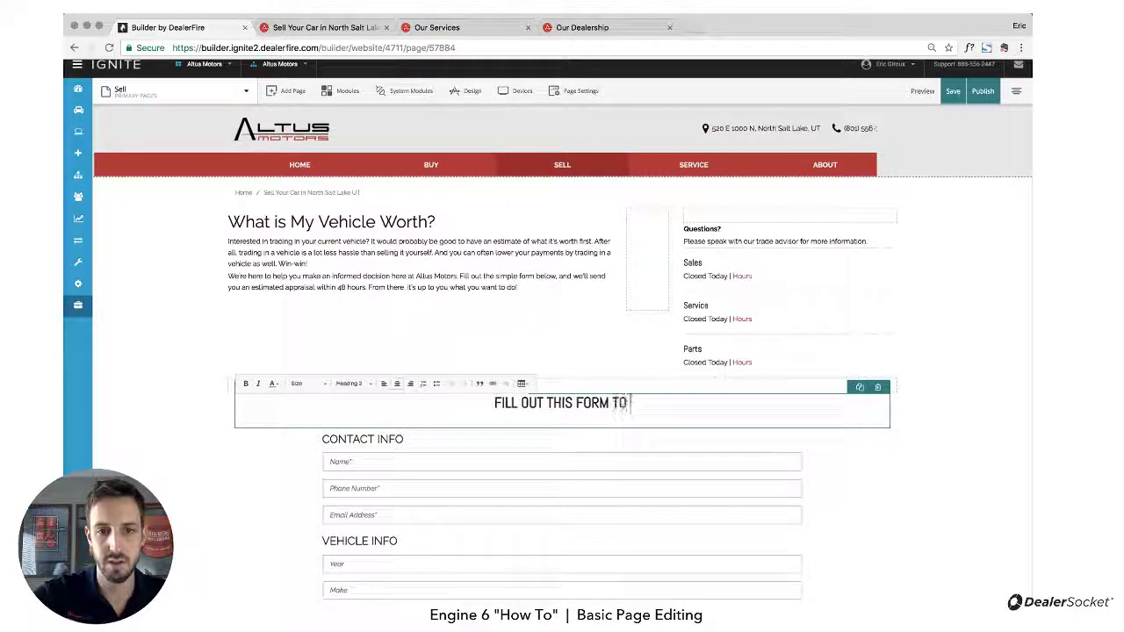
type(" RECE")
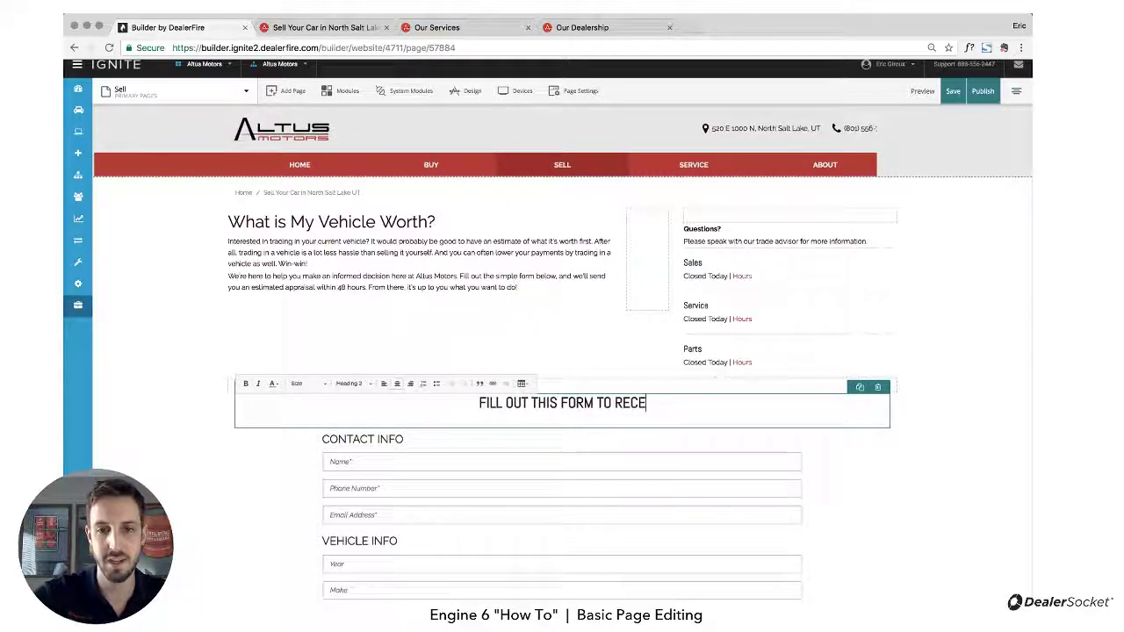
type("IVE A TR")
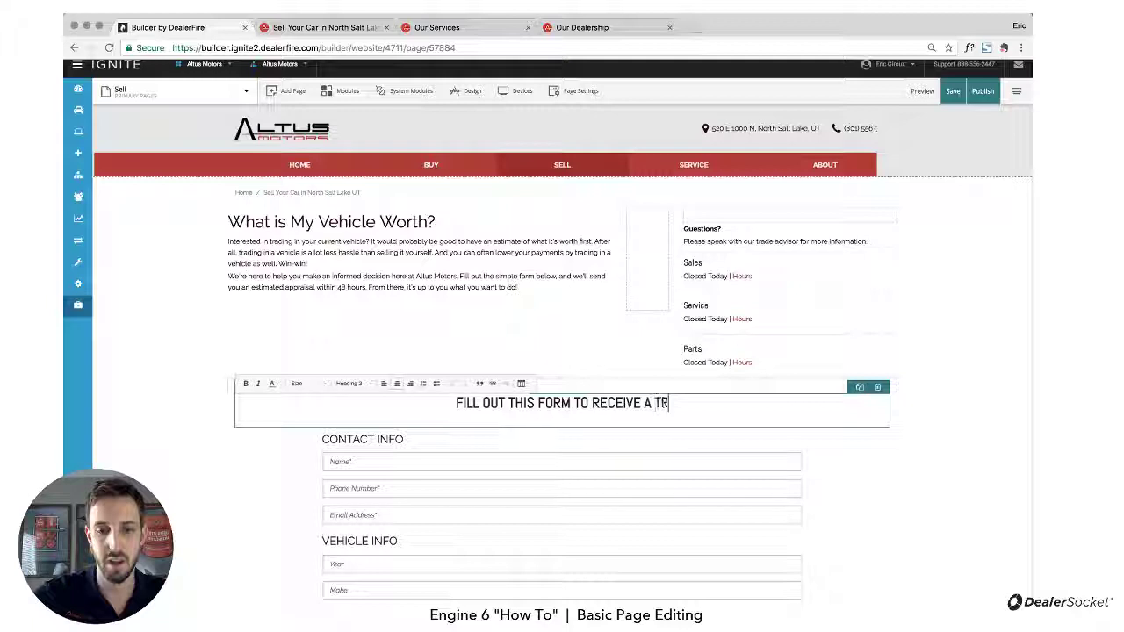
type("ADE APPRAISAL")
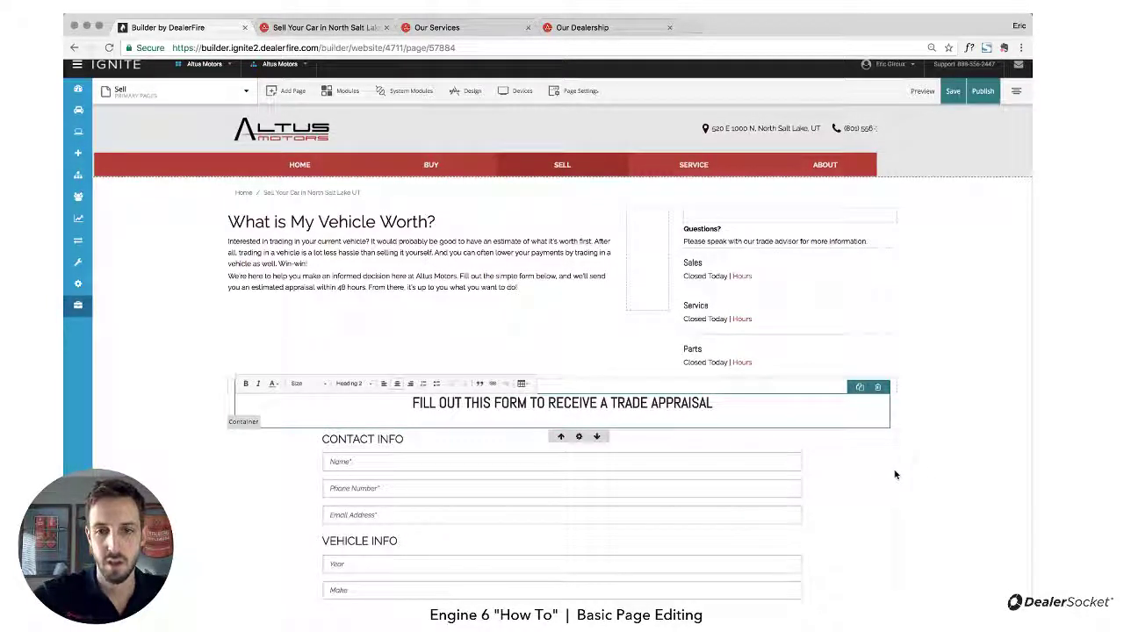
left_click(929, 470)
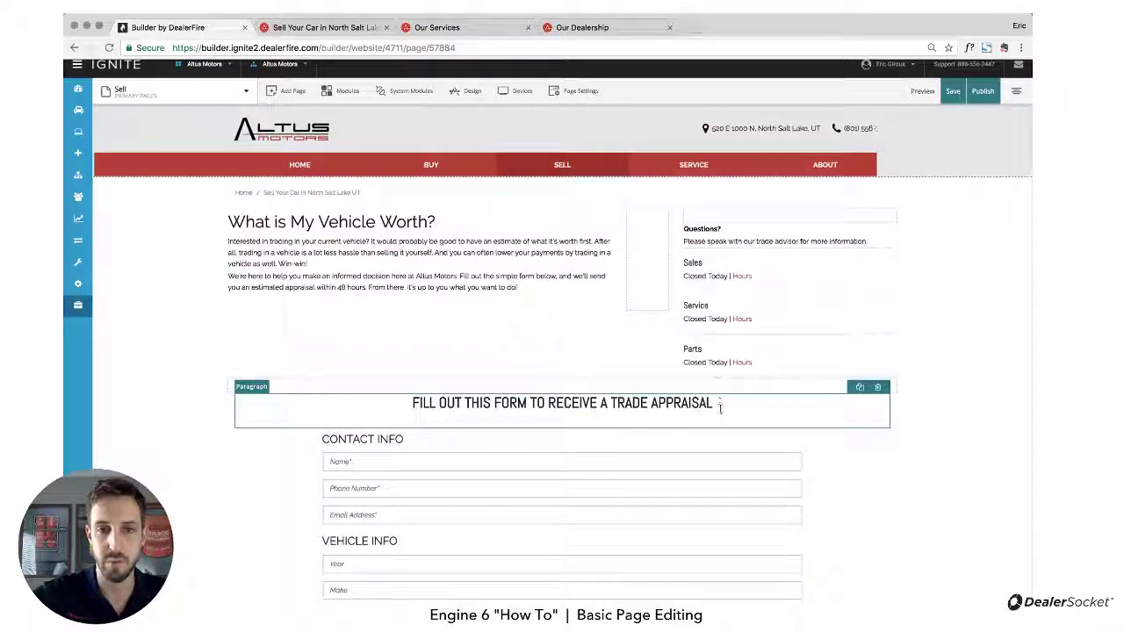
left_click_drag(720, 406, 720, 463)
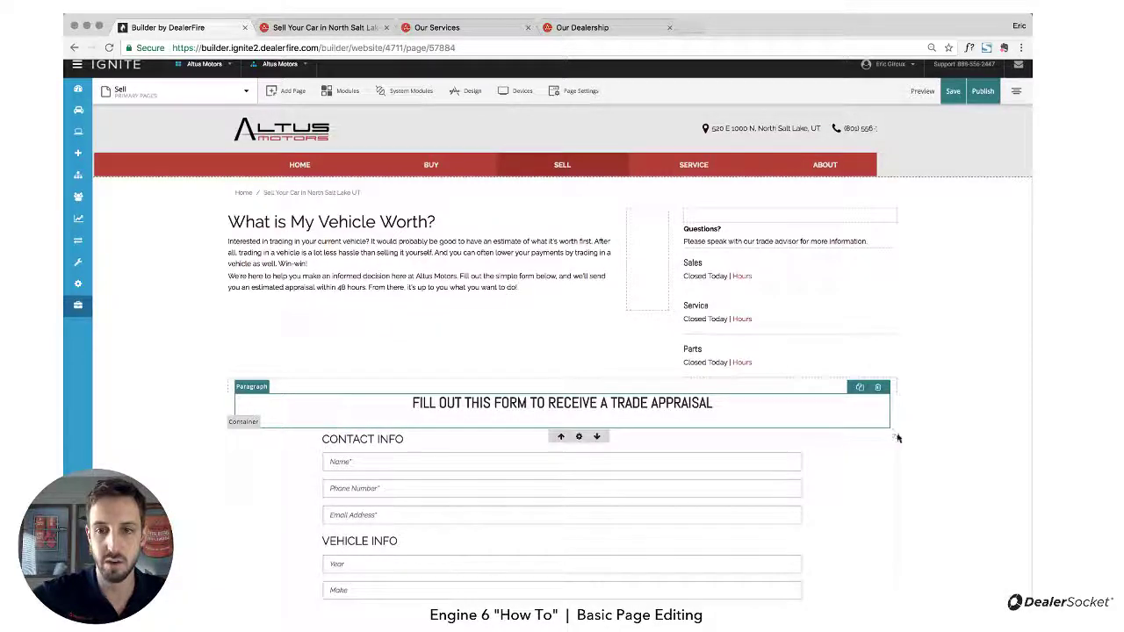
left_click_drag(788, 418, 780, 458)
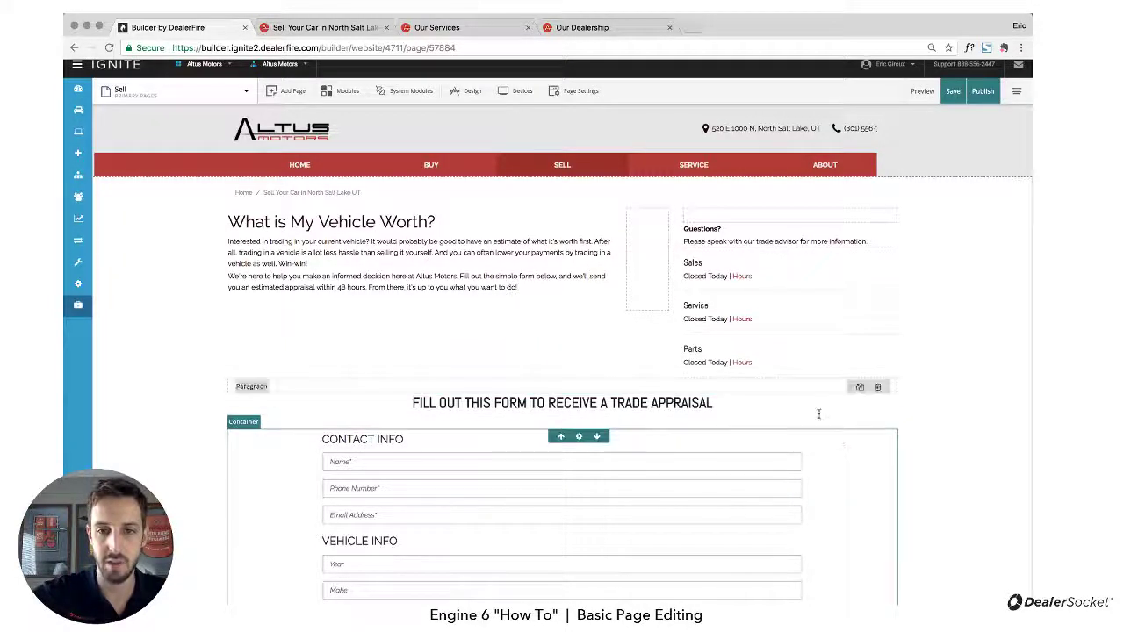
left_click_drag(818, 414, 809, 507)
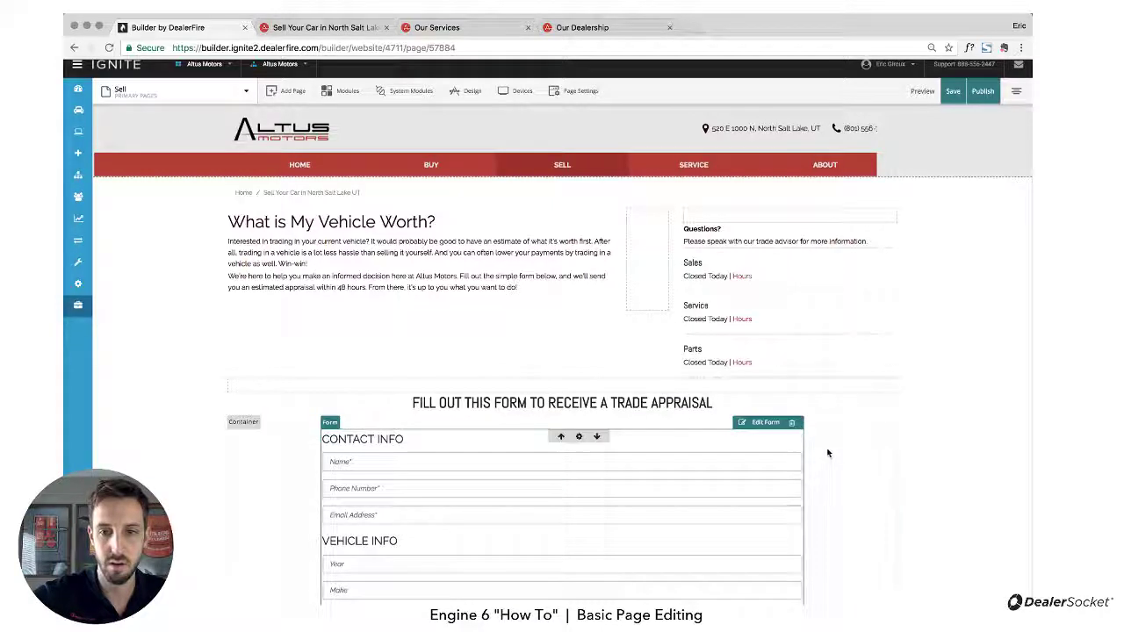
left_click_drag(770, 410, 771, 444)
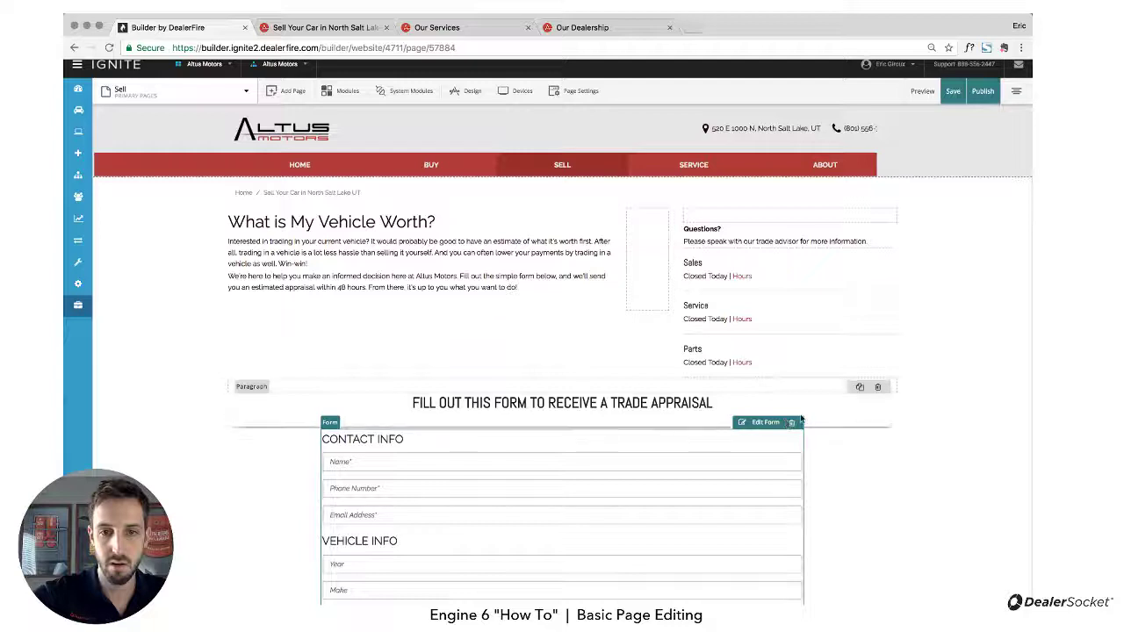
left_click_drag(820, 416, 835, 448)
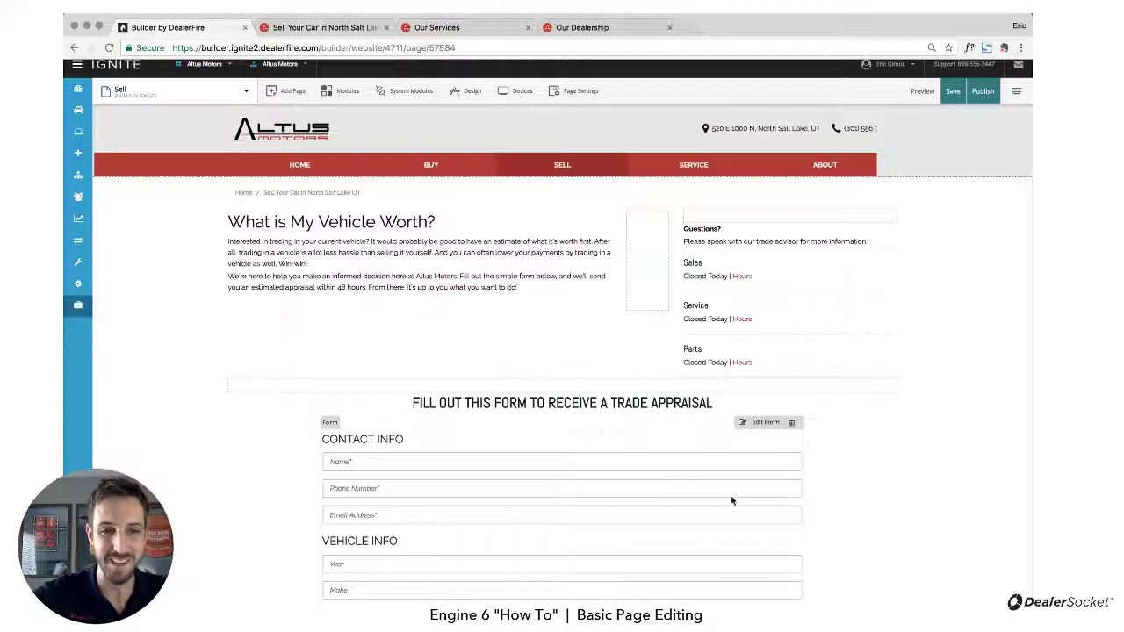
scroll(734, 498, "down", 1)
scroll(734, 499, "down", 3)
scroll(732, 497, "up", 4)
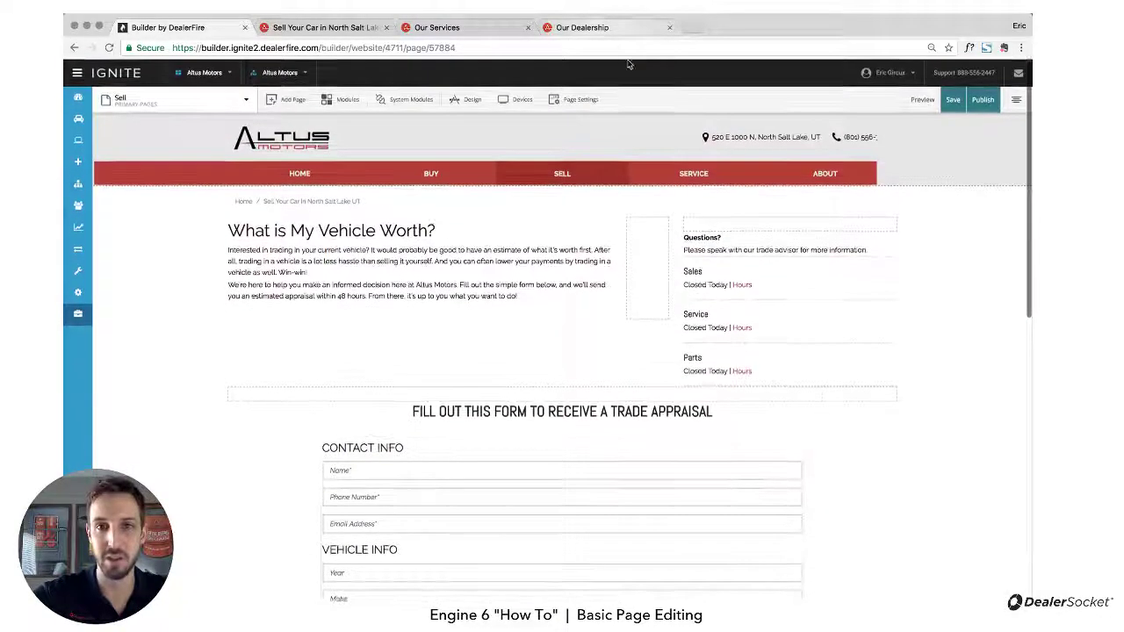
Check the layout of the new heading and form in the Small Monitor and Tablet device views.
left_click(518, 102)
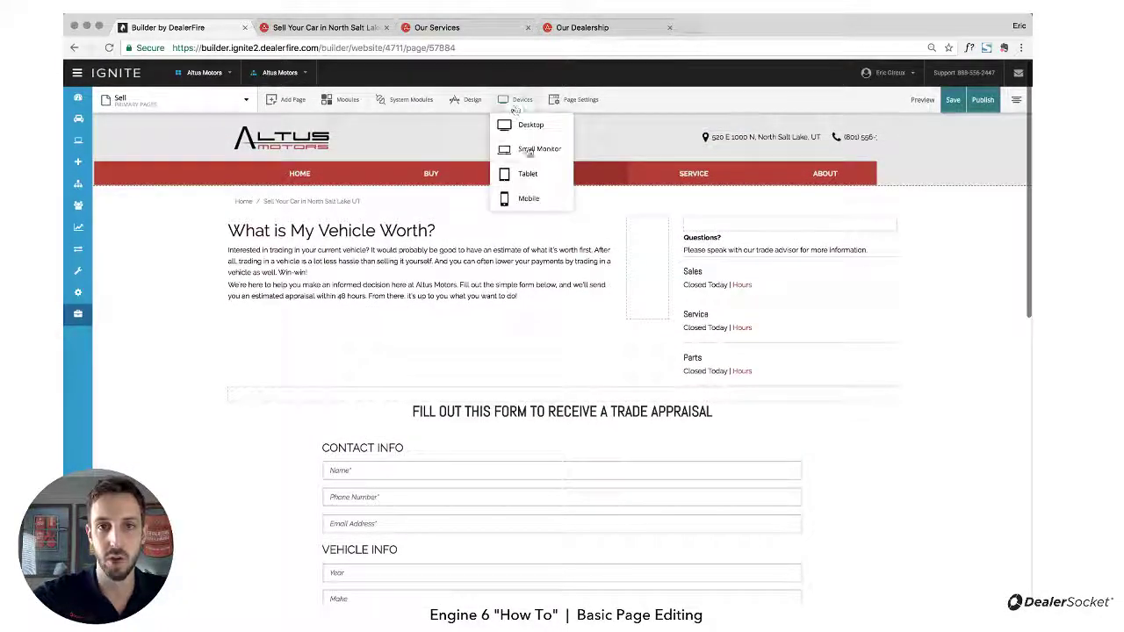
left_click(531, 149)
scroll(563, 388, "down", 2)
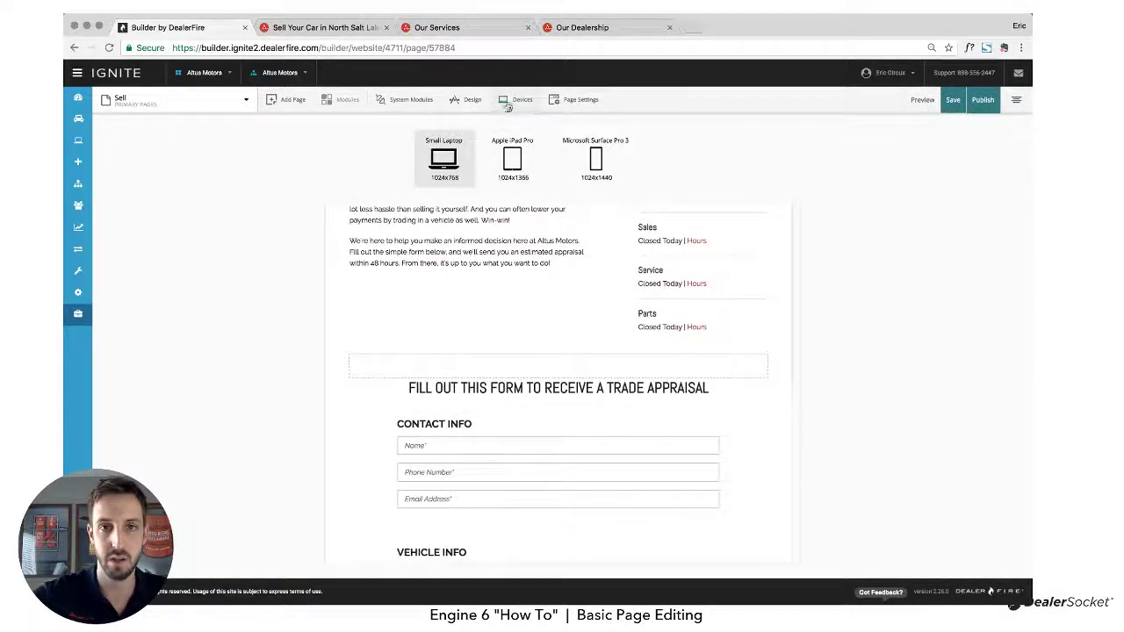
left_click(507, 101)
left_click(521, 172)
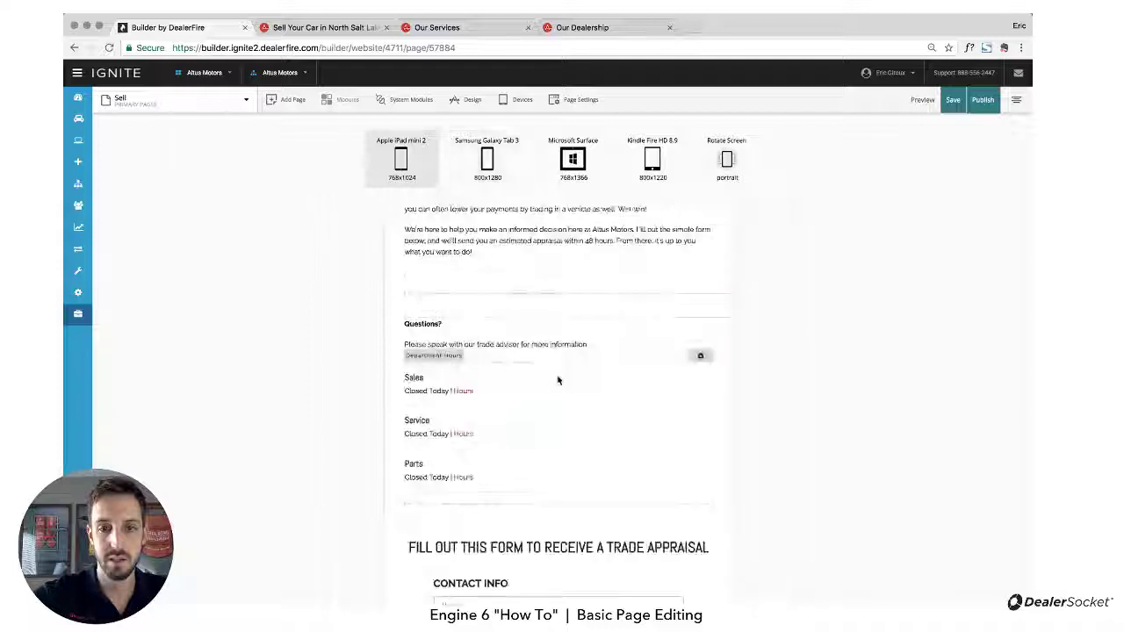
scroll(557, 378, "down", 2)
scroll(557, 379, "down", 1)
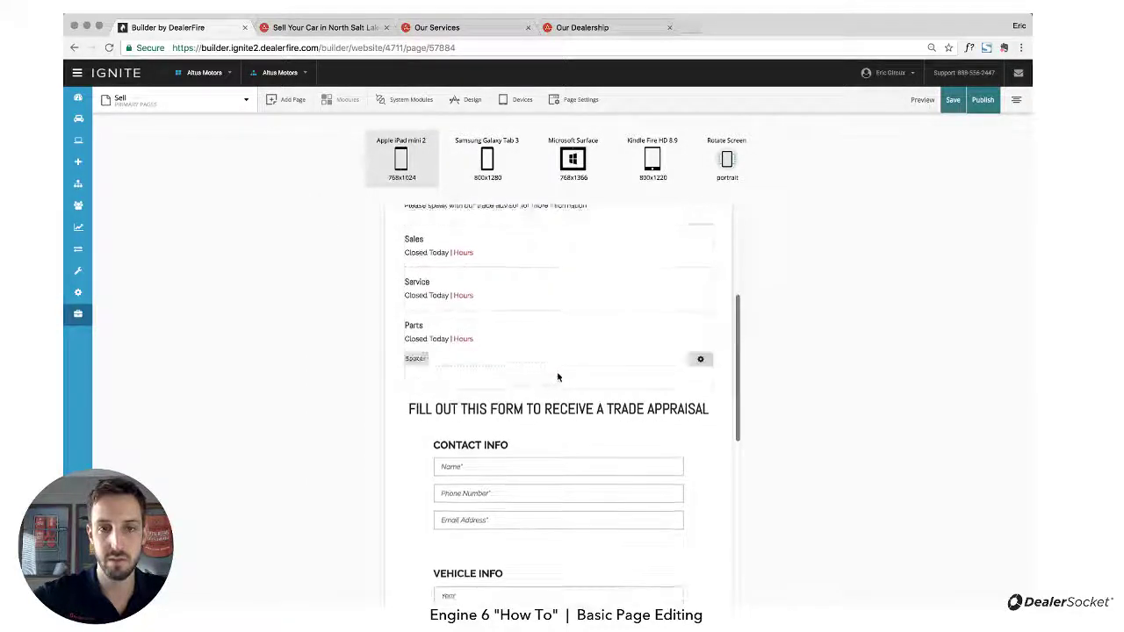
Check the whole Sell page, including the new form heading, in the Mobile device view.
left_click(516, 99)
left_click(525, 200)
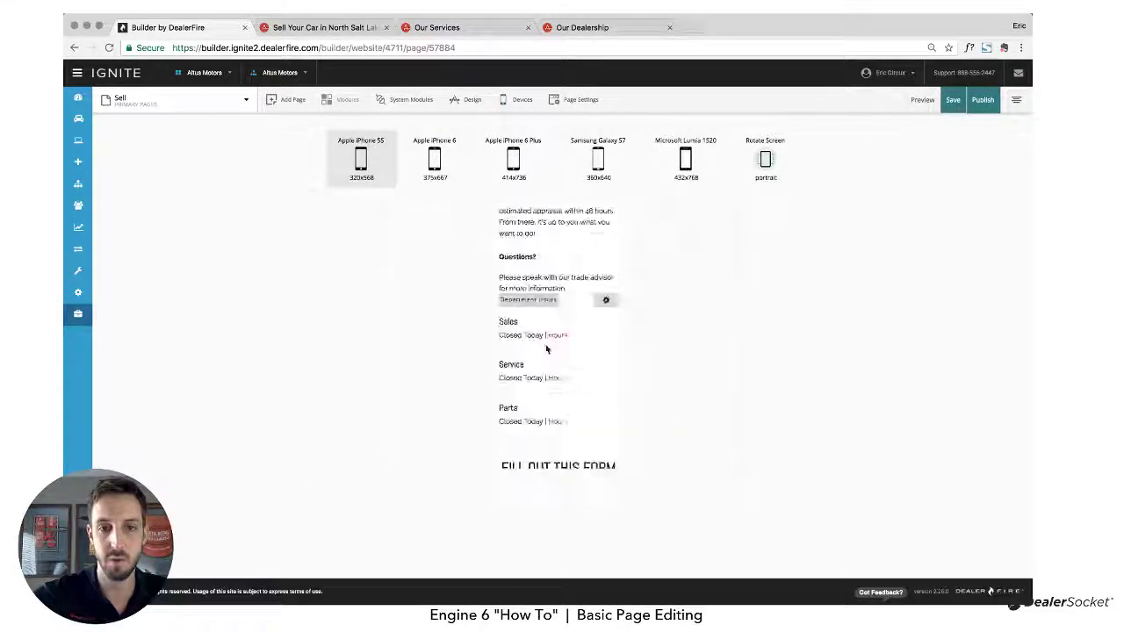
scroll(549, 402, "down", 3)
scroll(553, 402, "down", 4)
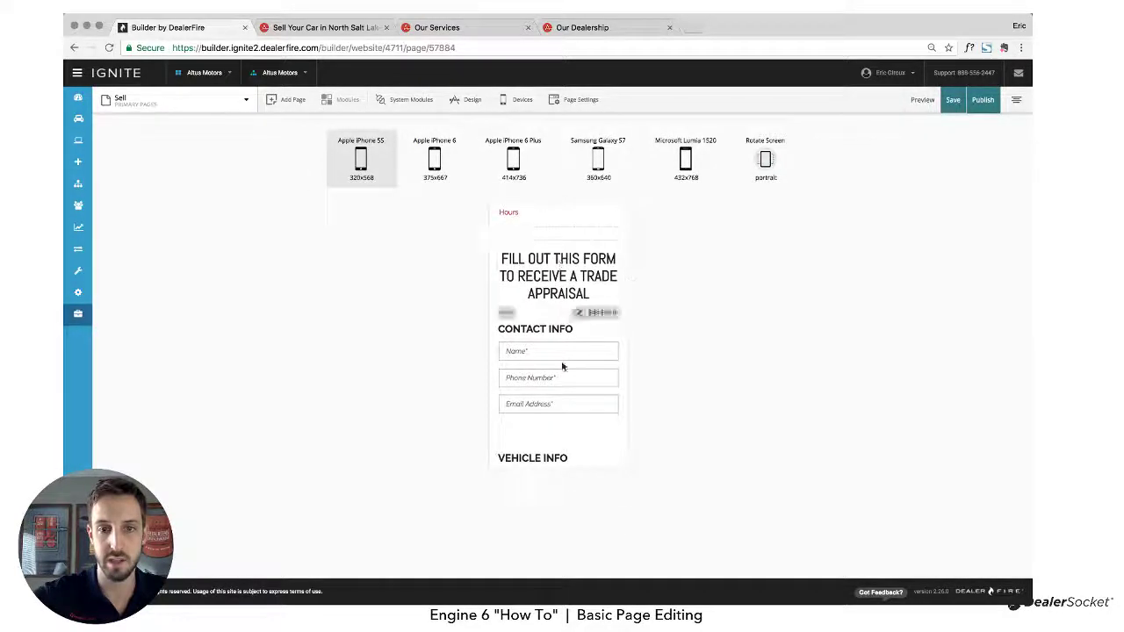
scroll(562, 366, "down", 2)
scroll(563, 360, "up", 5)
scroll(563, 359, "up", 5)
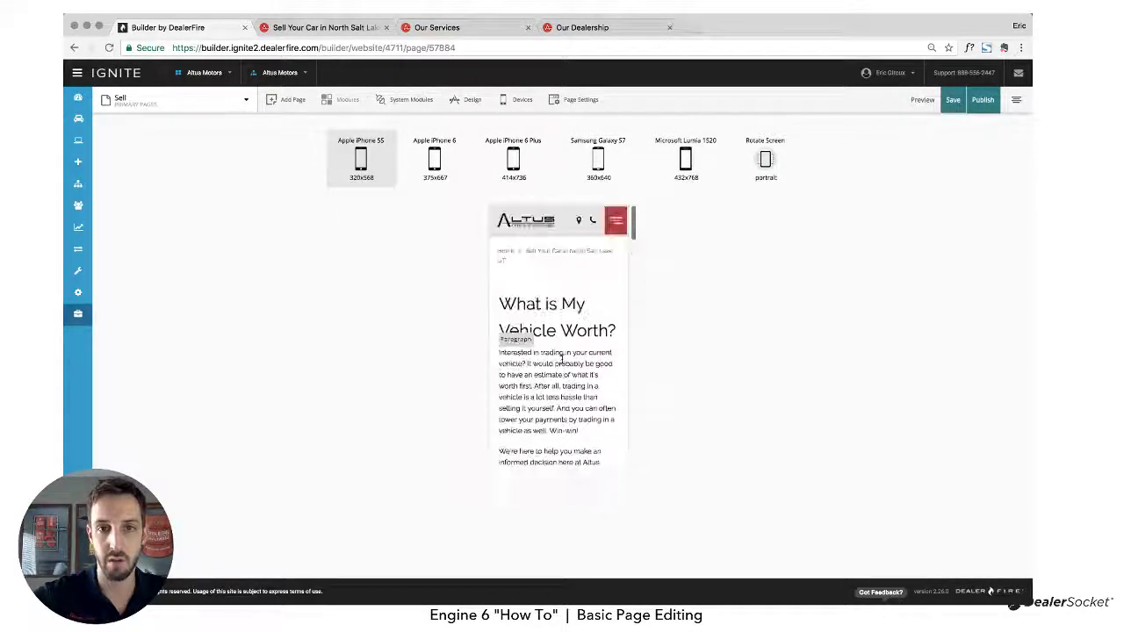
Switch back to the Desktop device view and publish the website.
left_click(523, 99)
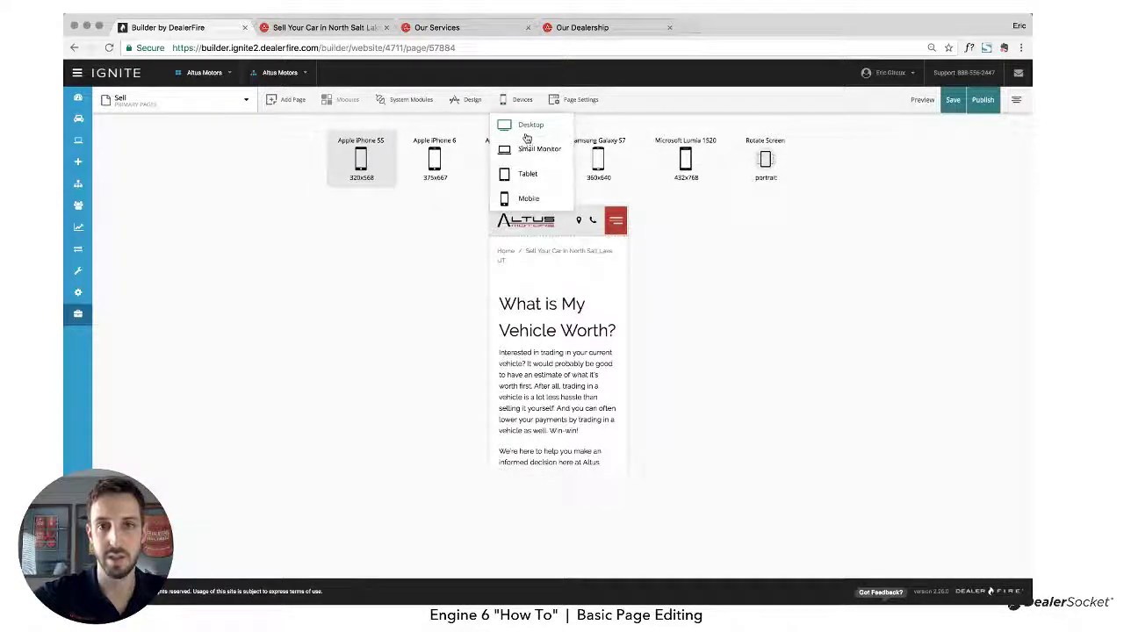
left_click(526, 126)
scroll(669, 317, "down", 3)
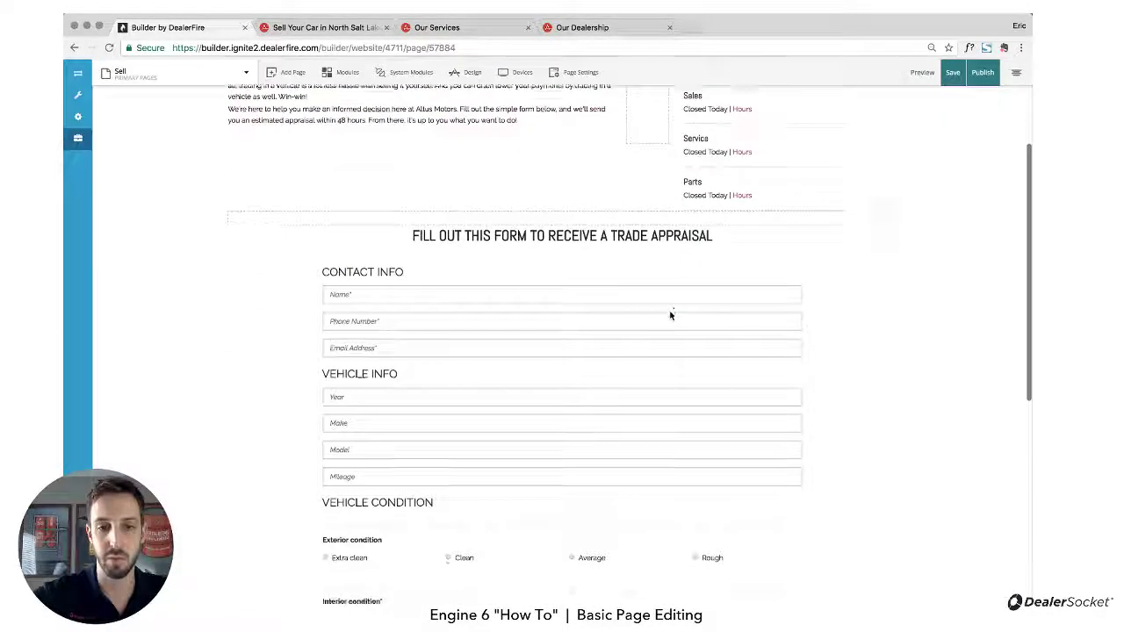
scroll(670, 316, "up", 3)
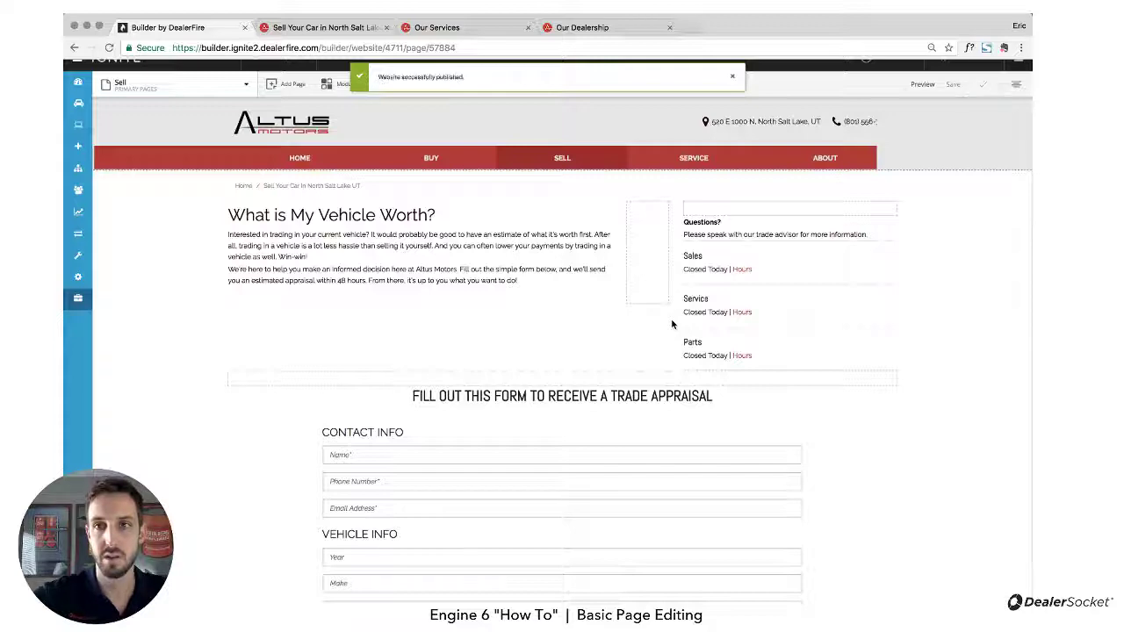
Reload the live Altus Motors Sell page and review the published heading, breadcrumbs and form layout.
left_click(309, 34)
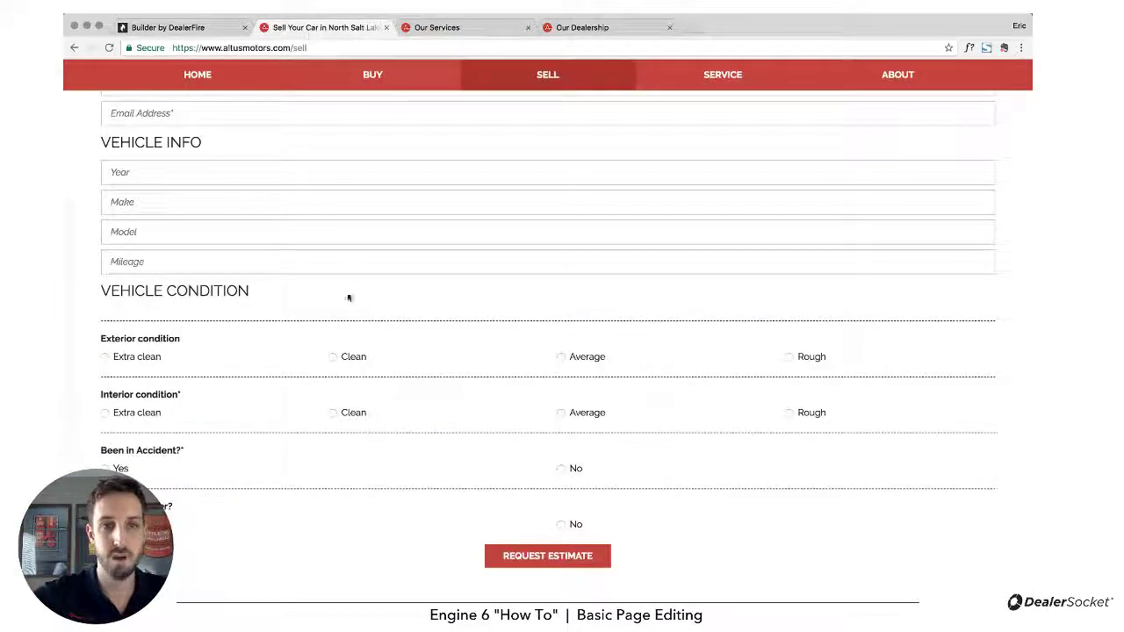
scroll(349, 299, "up", 10)
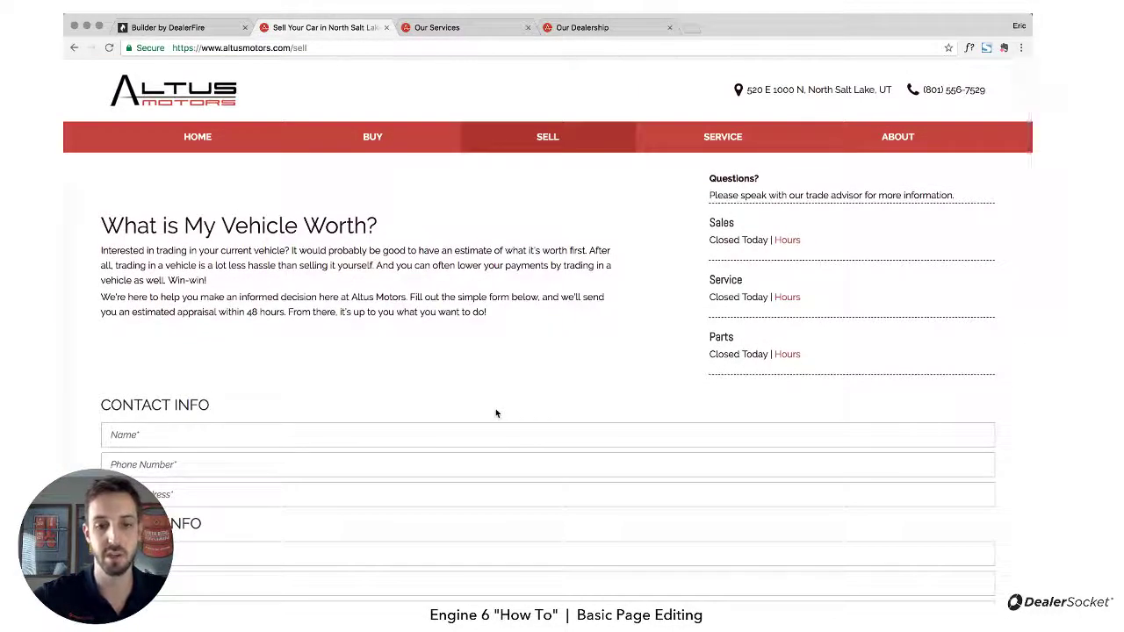
key("super+r")
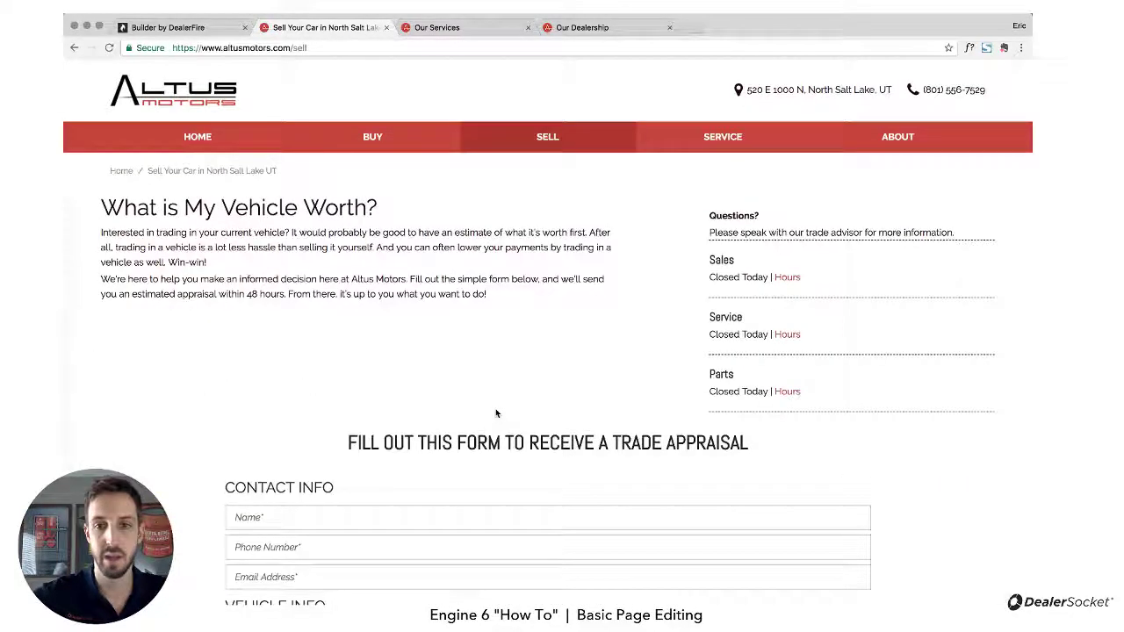
scroll(495, 413, "down", 5)
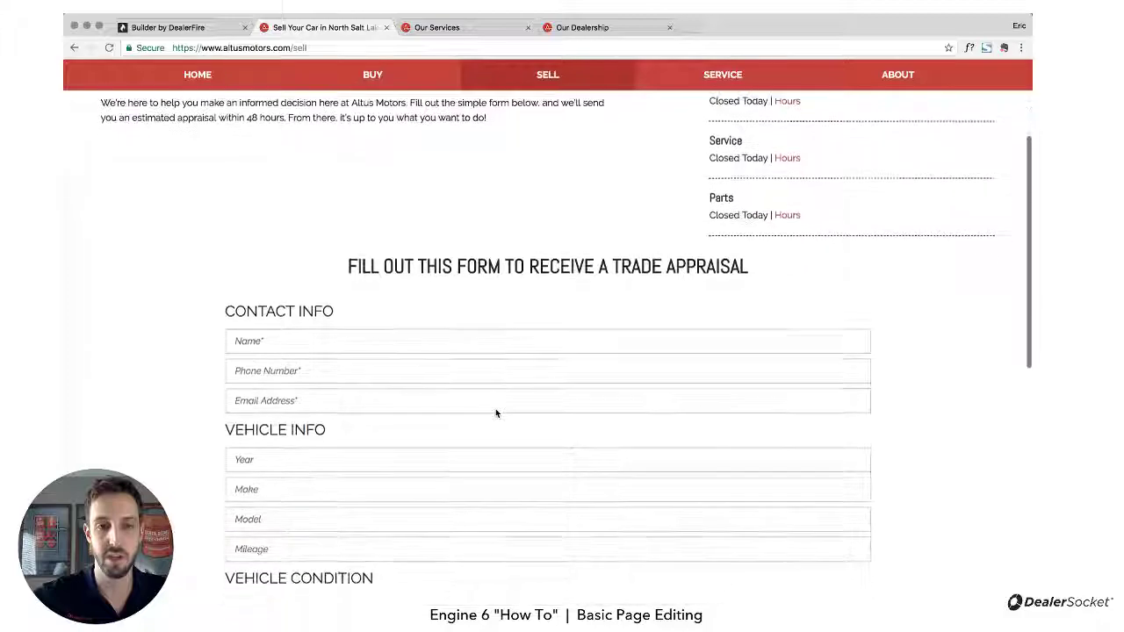
scroll(495, 412, "down", 2)
scroll(494, 411, "up", 10)
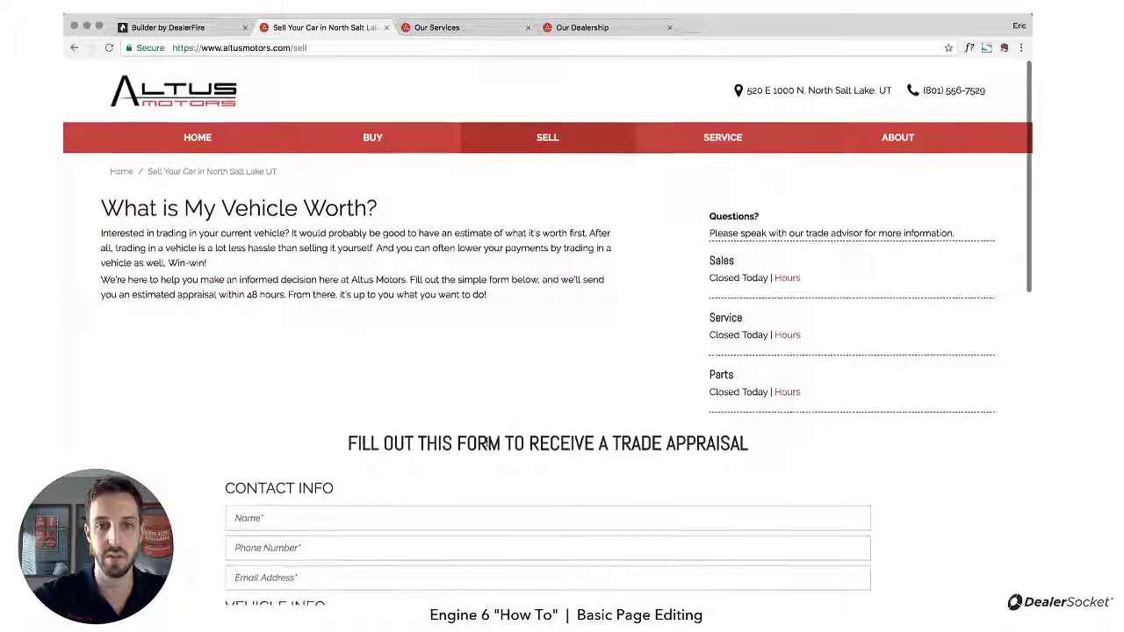
double_click(495, 444)
left_click(494, 444)
left_click(492, 443)
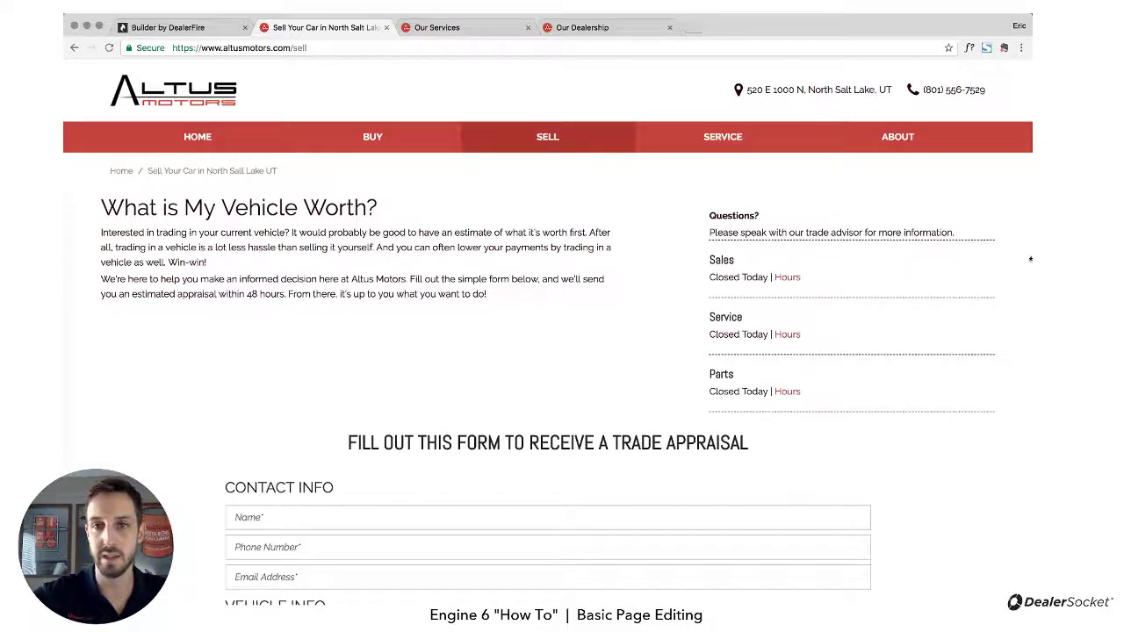
Preview the live Sell page with the browser's device emulation set to iPhone X.
left_click_drag(1030, 259, 1030, 413)
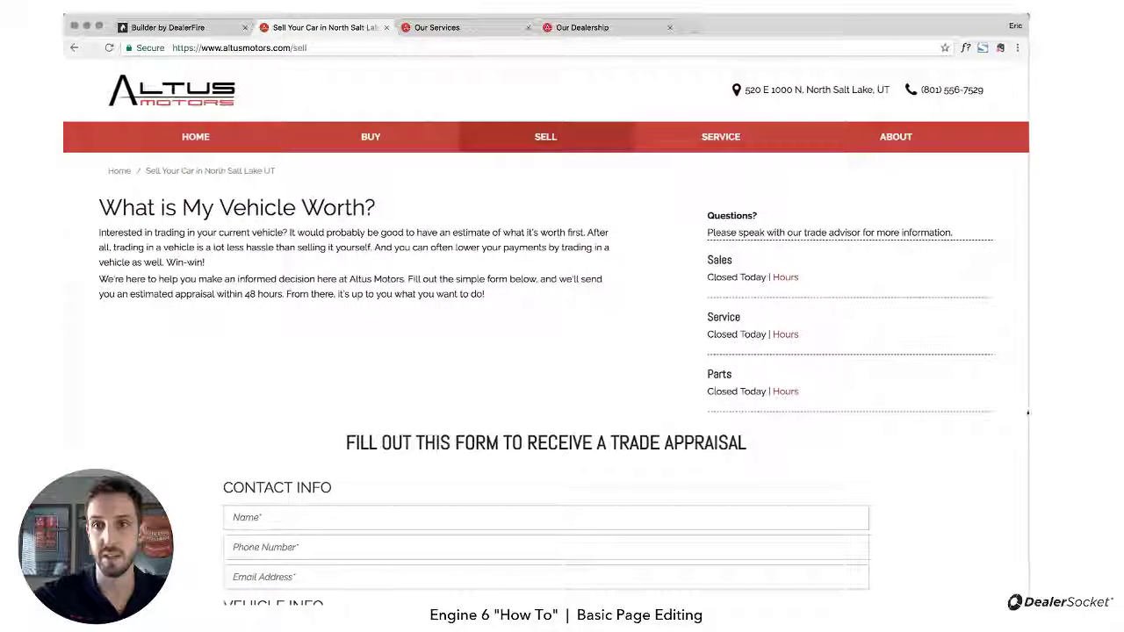
right_click(642, 249)
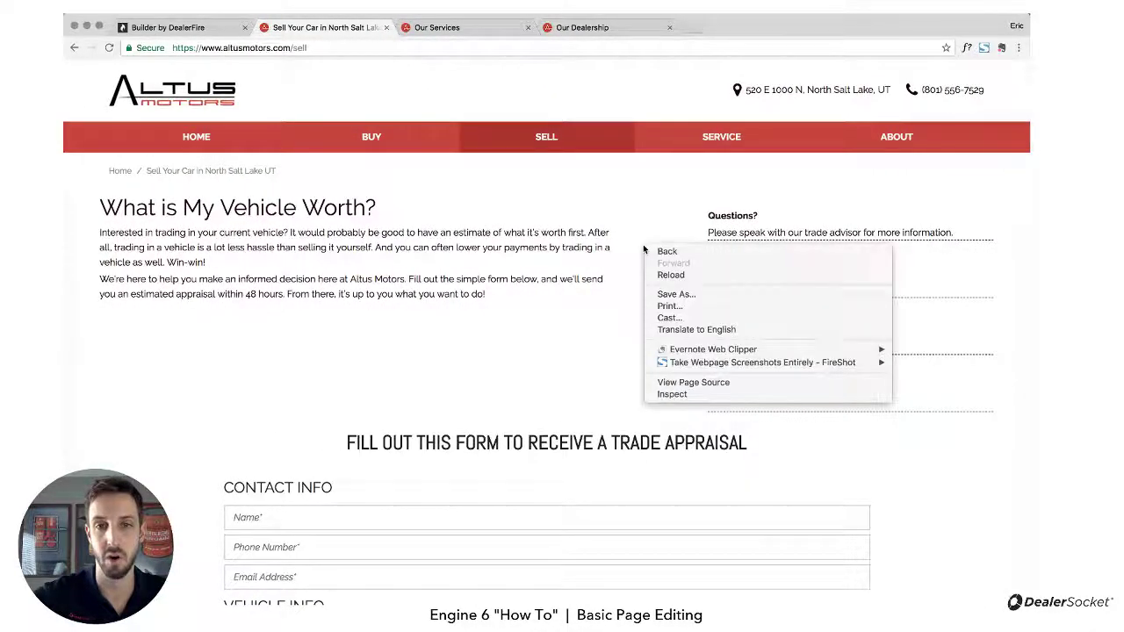
left_click(673, 394)
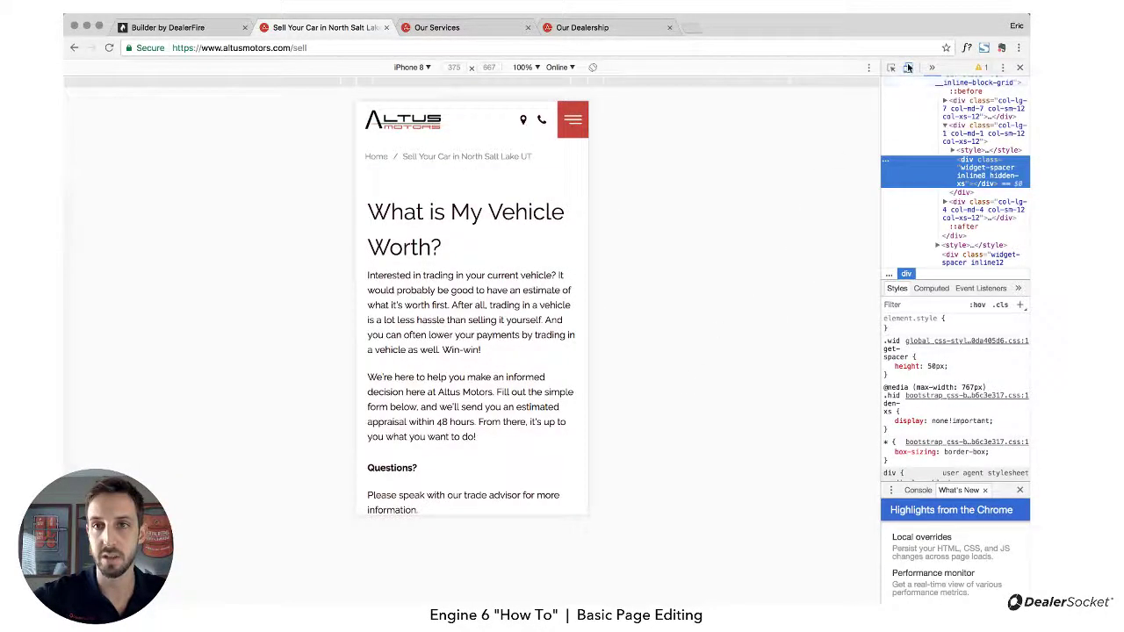
left_click(427, 68)
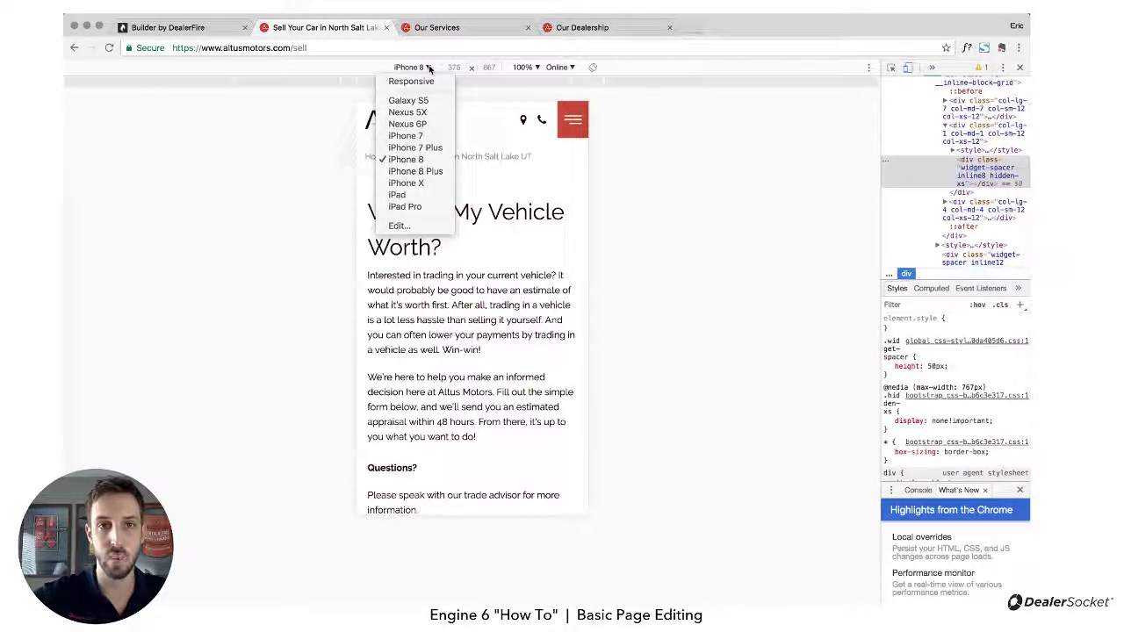
left_click(428, 183)
scroll(447, 306, "down", 2)
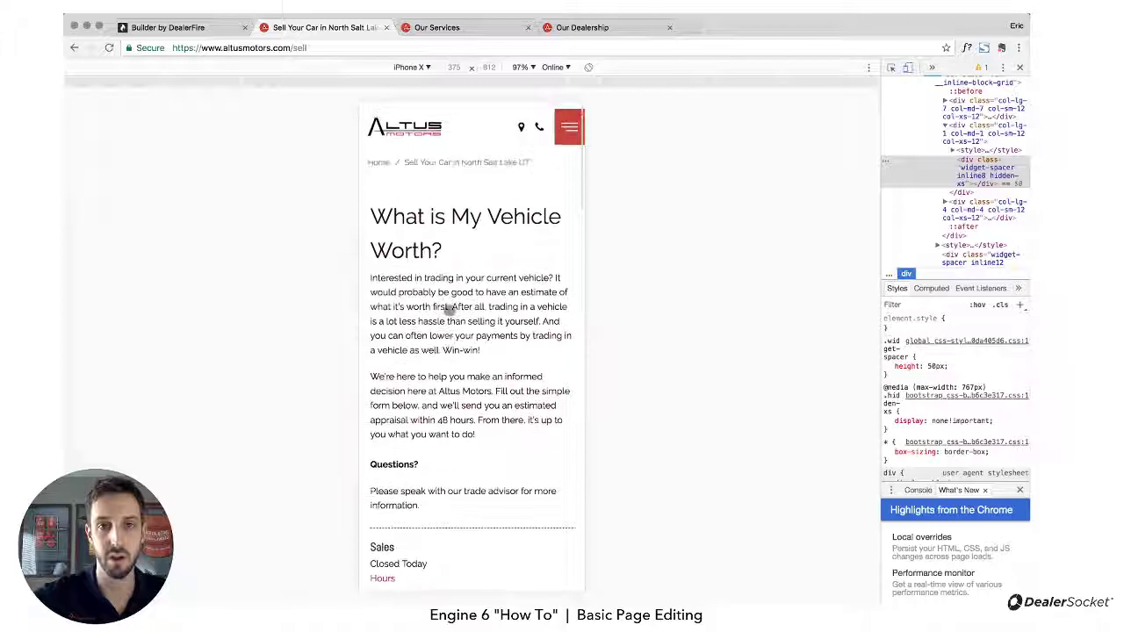
scroll(474, 264, "up", 5)
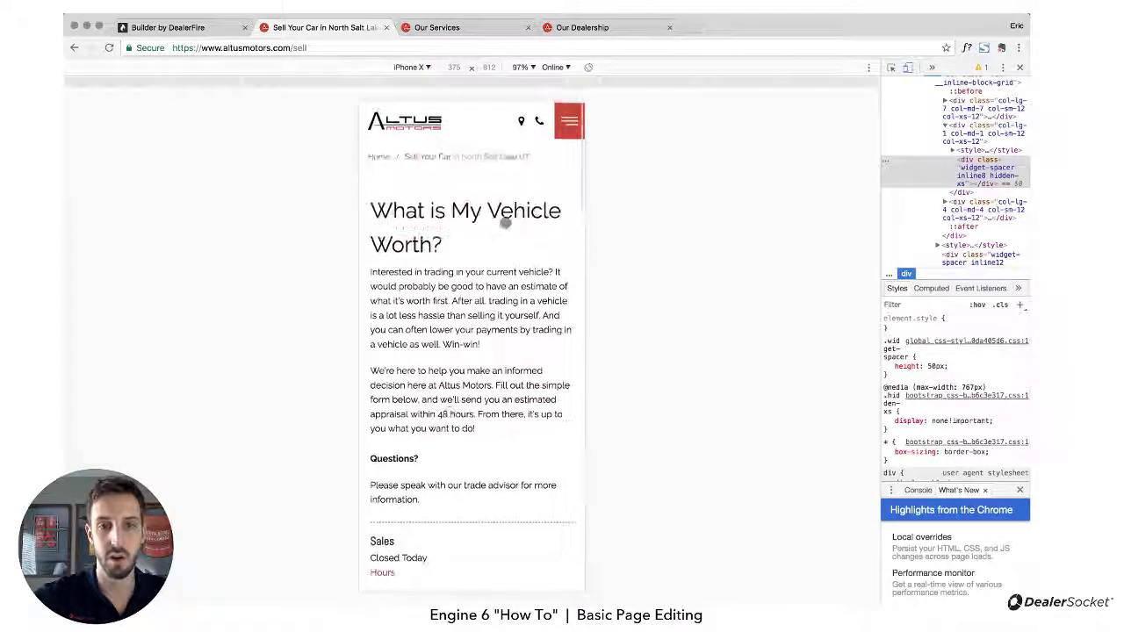
Expand and collapse the mobile navigation menu, and review the emulated Sell page down to its footer and back.
left_click(567, 120)
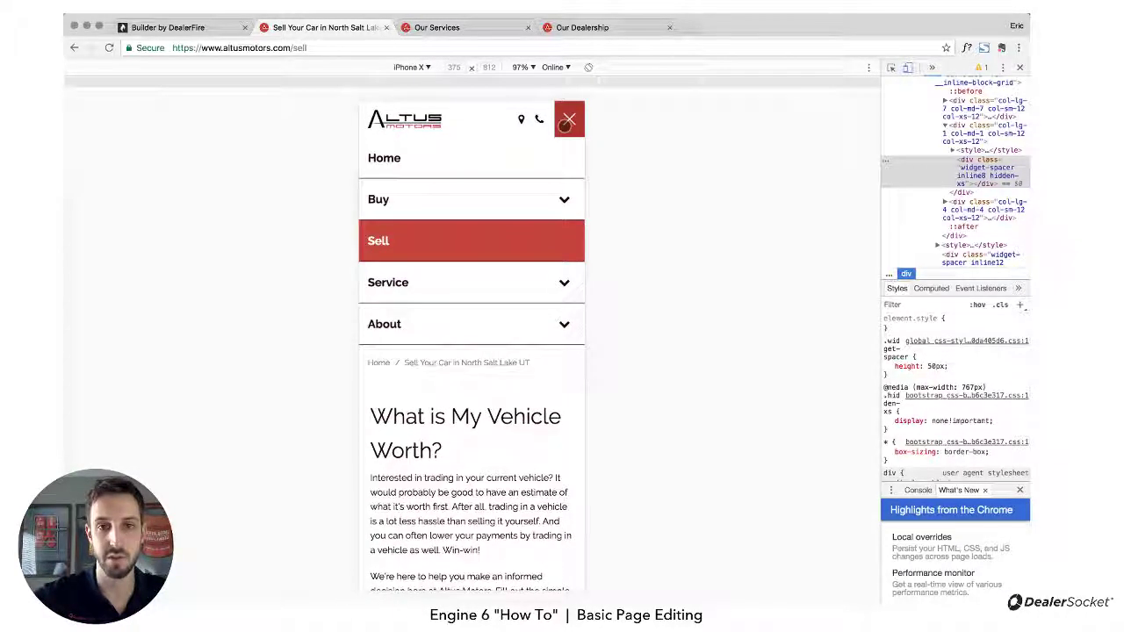
left_click(566, 121)
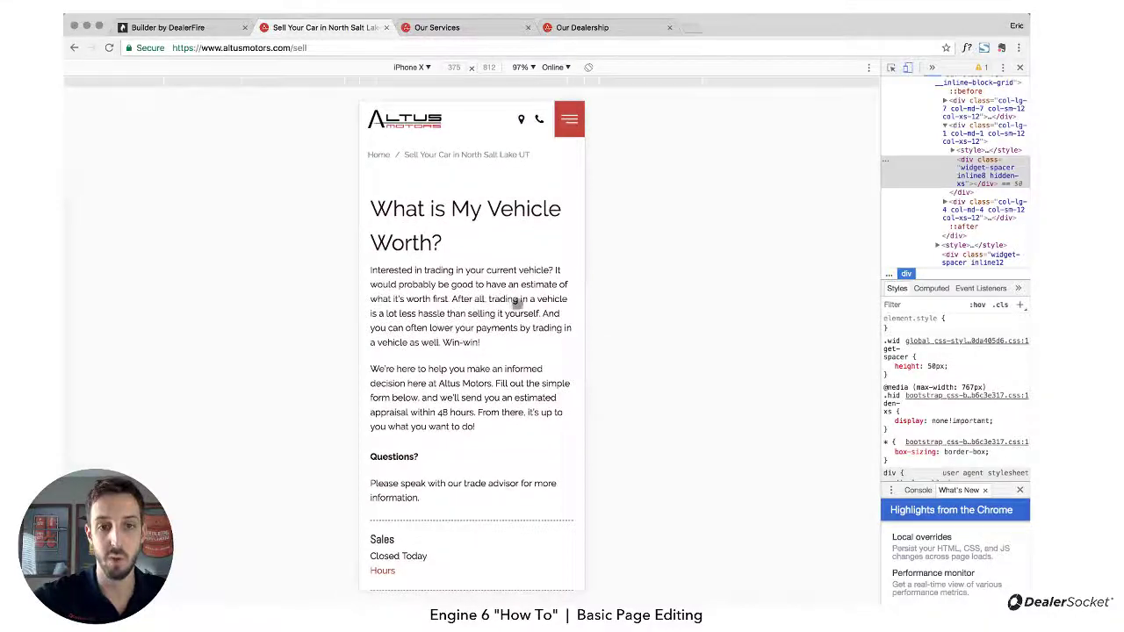
scroll(513, 303, "down", 5)
scroll(508, 331, "down", 15)
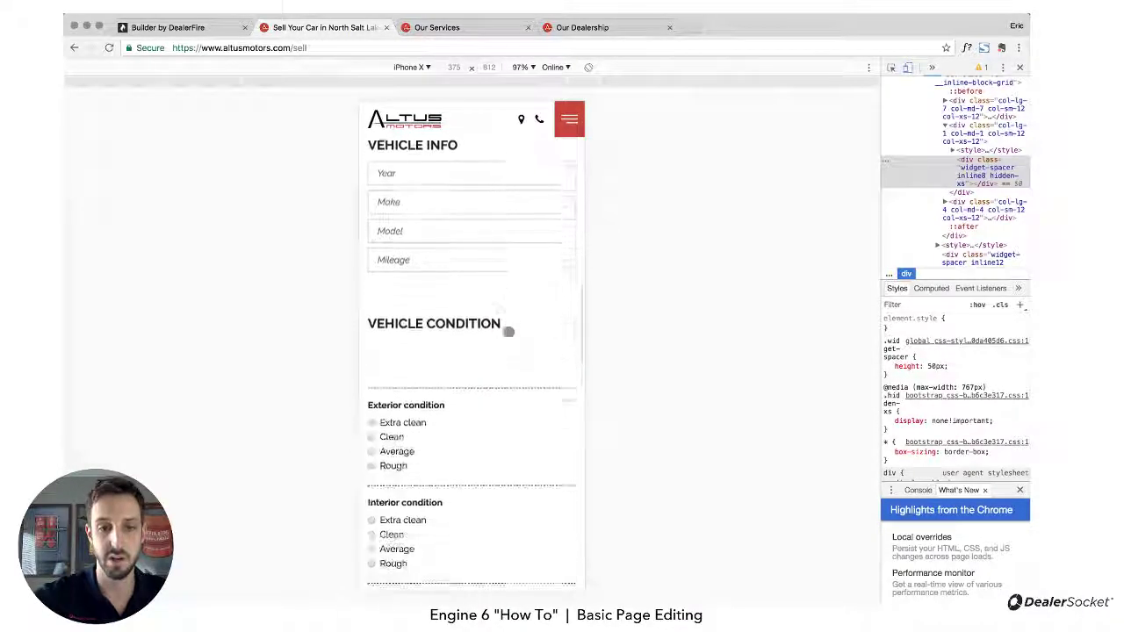
scroll(509, 332, "down", 4)
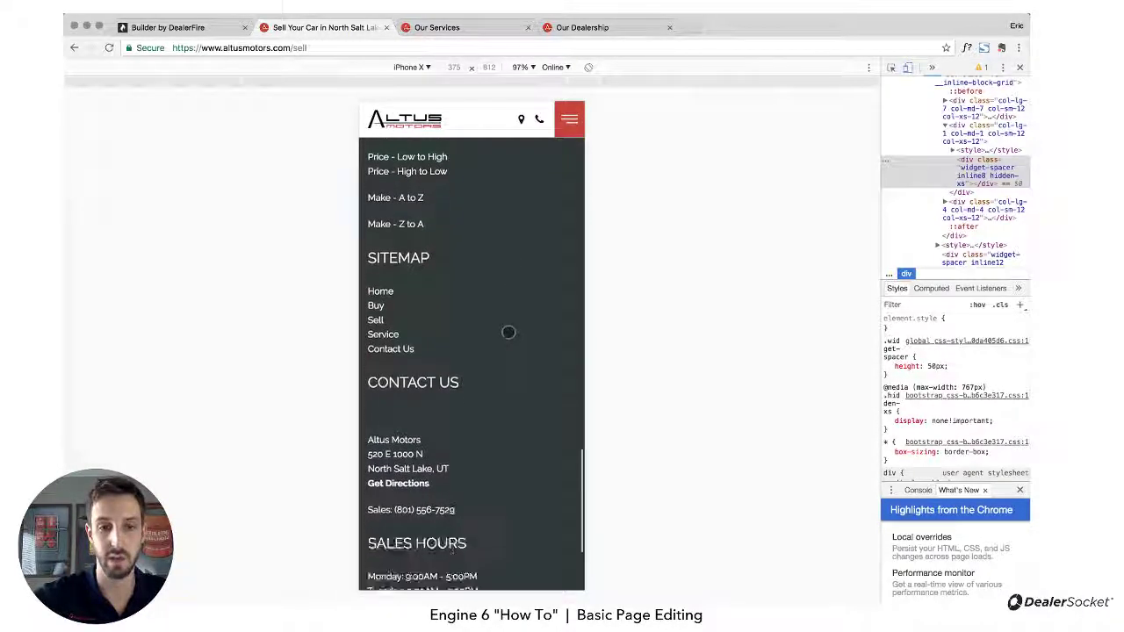
scroll(508, 333, "up", 20)
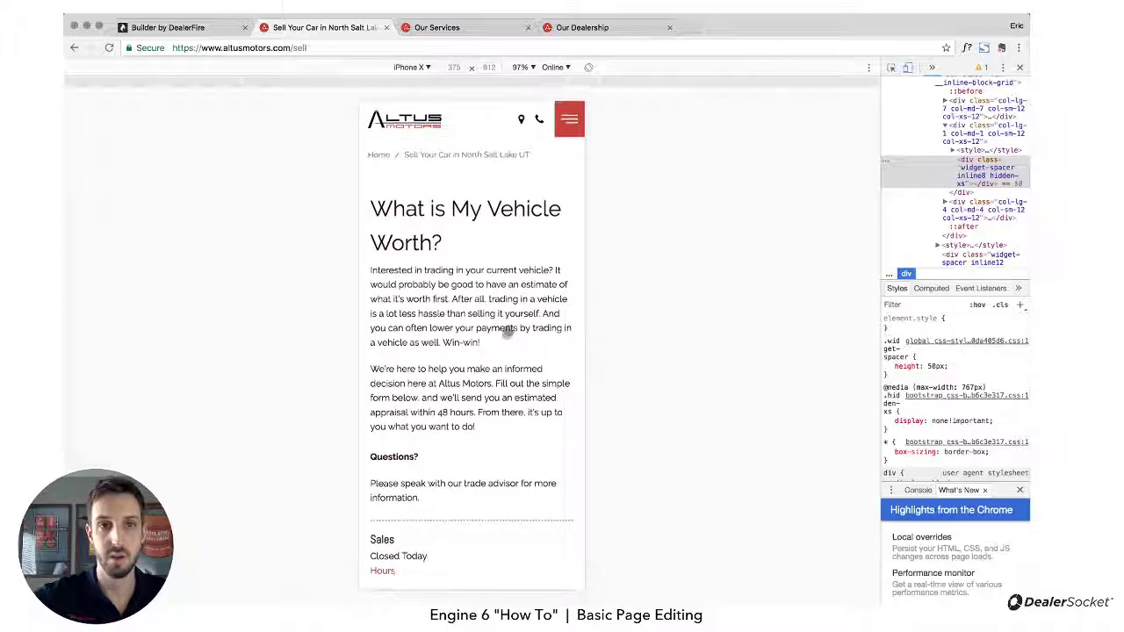
Glance at the builder and live Our Services page, and exit device emulation on the live Sell page.
left_click(210, 33)
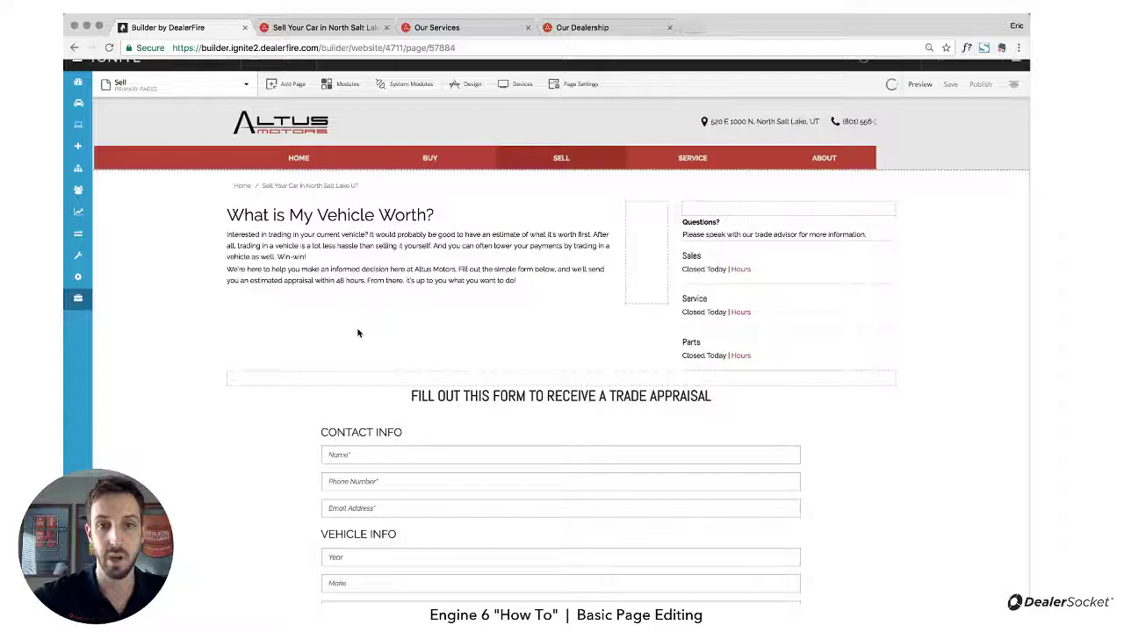
left_click(424, 23)
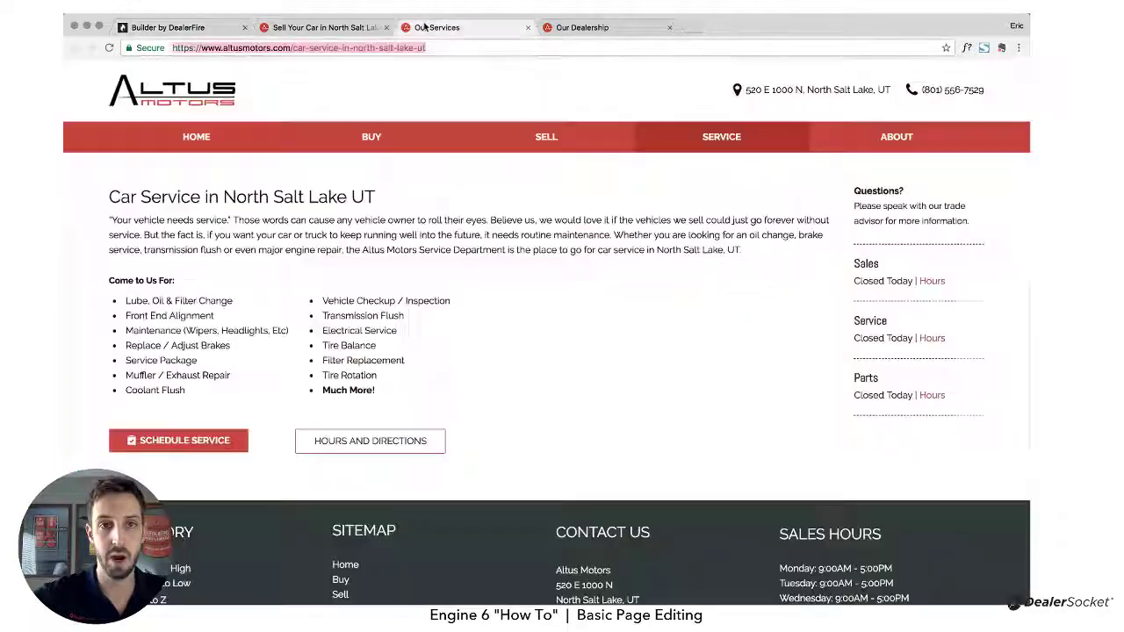
left_click(334, 32)
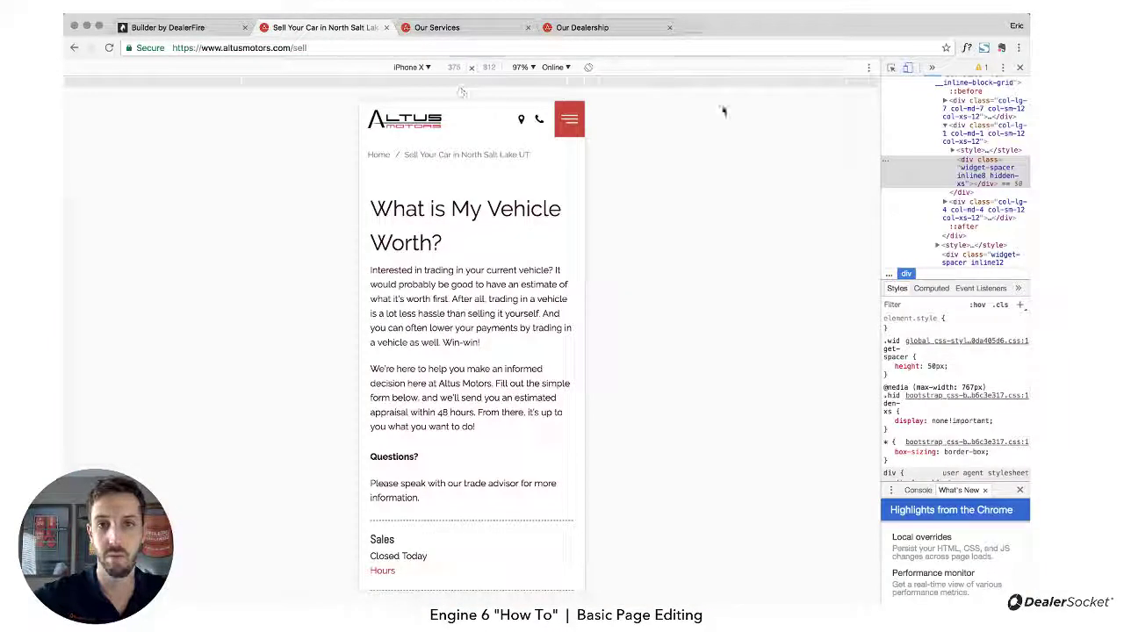
left_click(1020, 67)
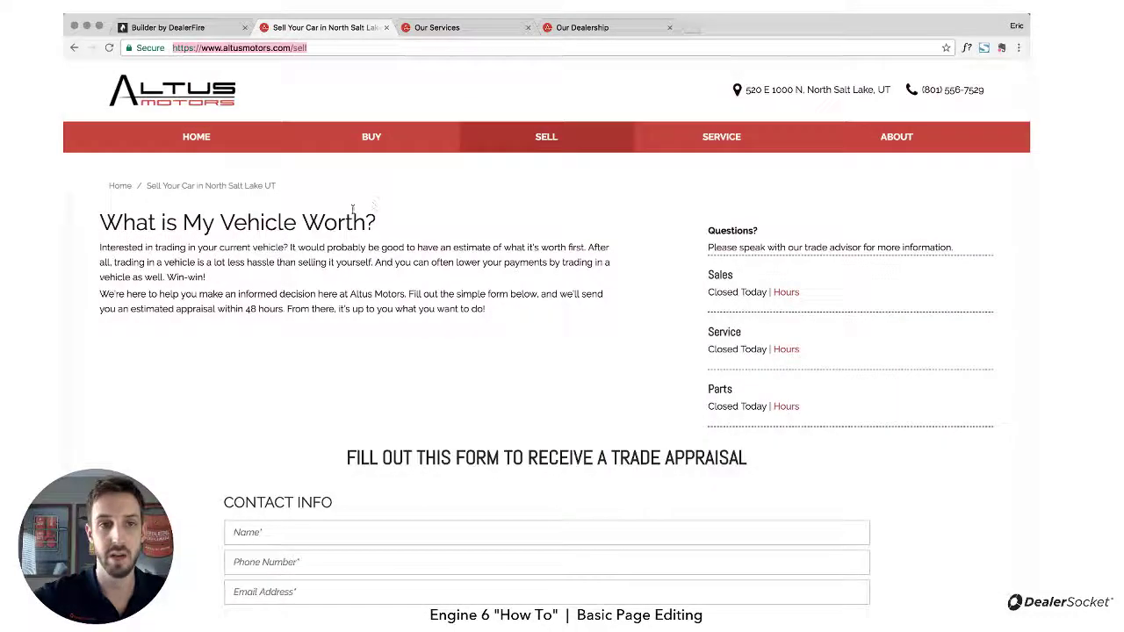
Compare the main heading of the live Sell page with that of the live Our Services page.
triple_click(262, 228)
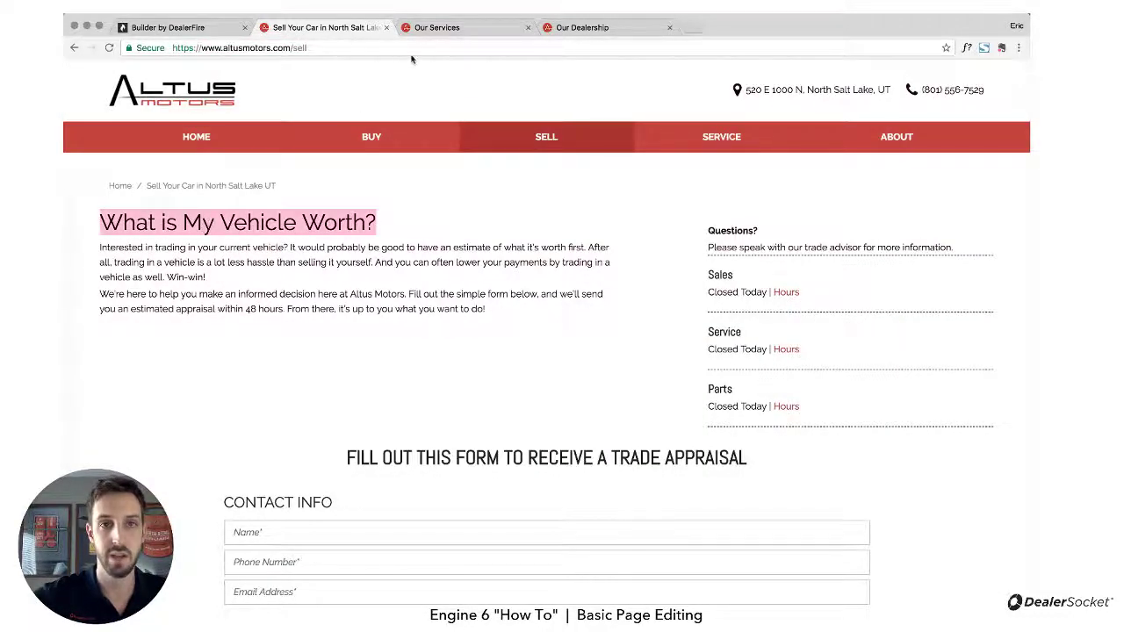
left_click(437, 27)
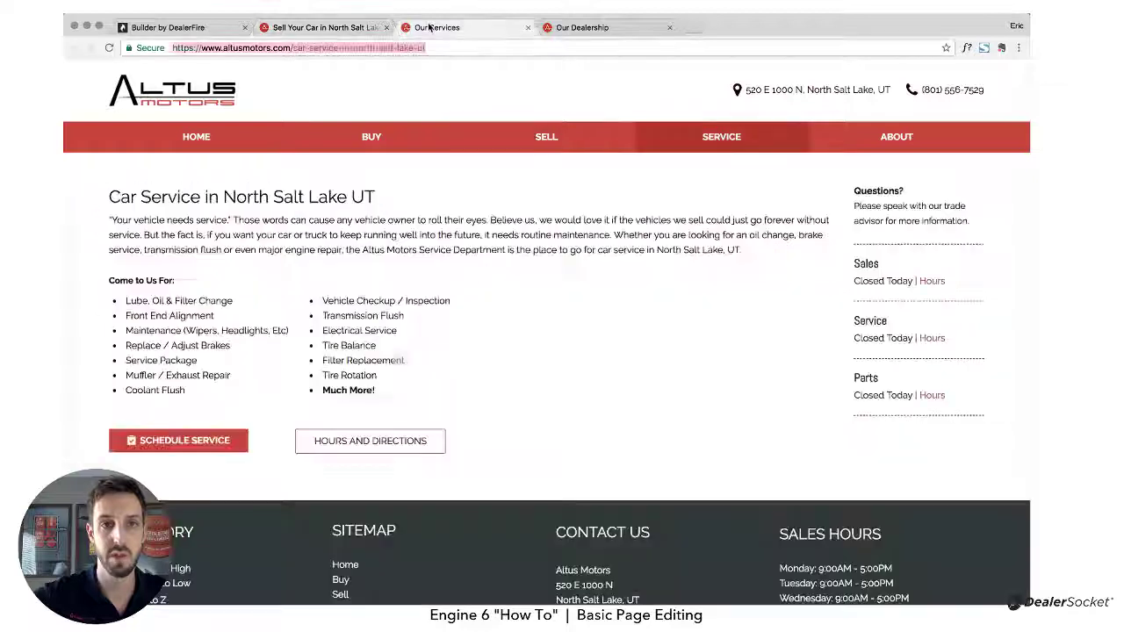
double_click(251, 197)
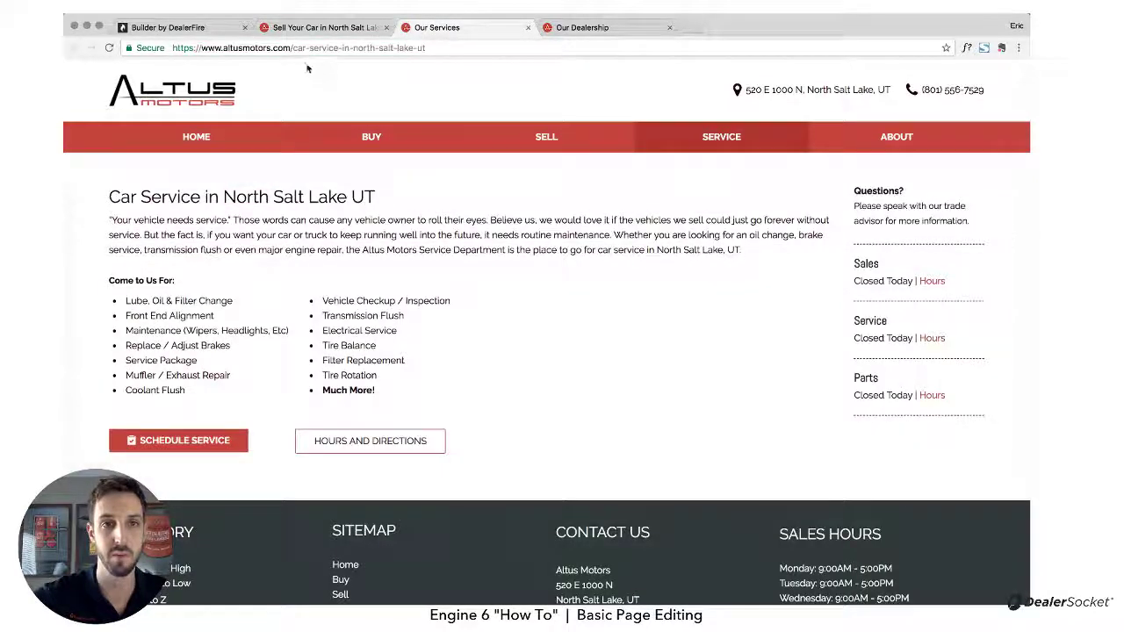
Switch to the DealerFire builder and open the Our Services page from the Service group for editing.
left_click(167, 27)
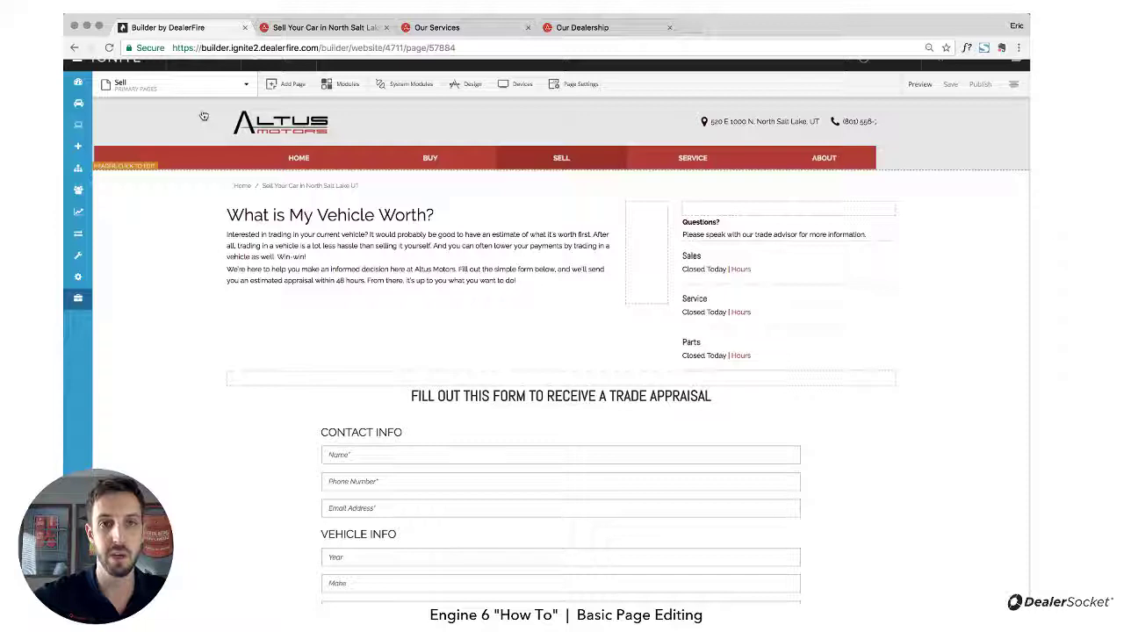
left_click(243, 84)
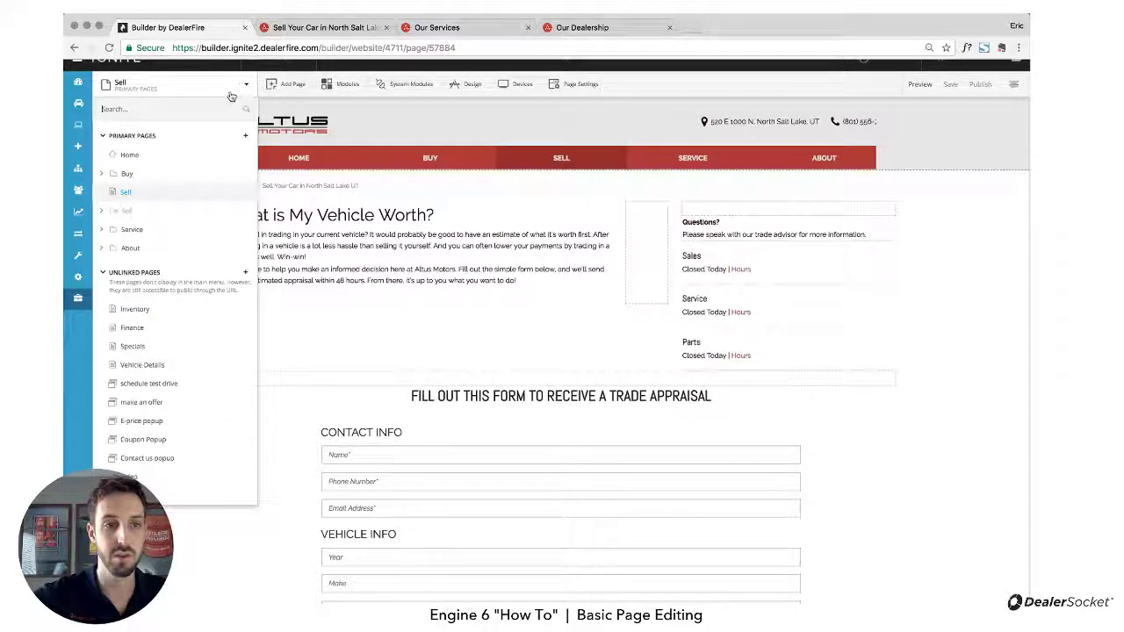
left_click(134, 229)
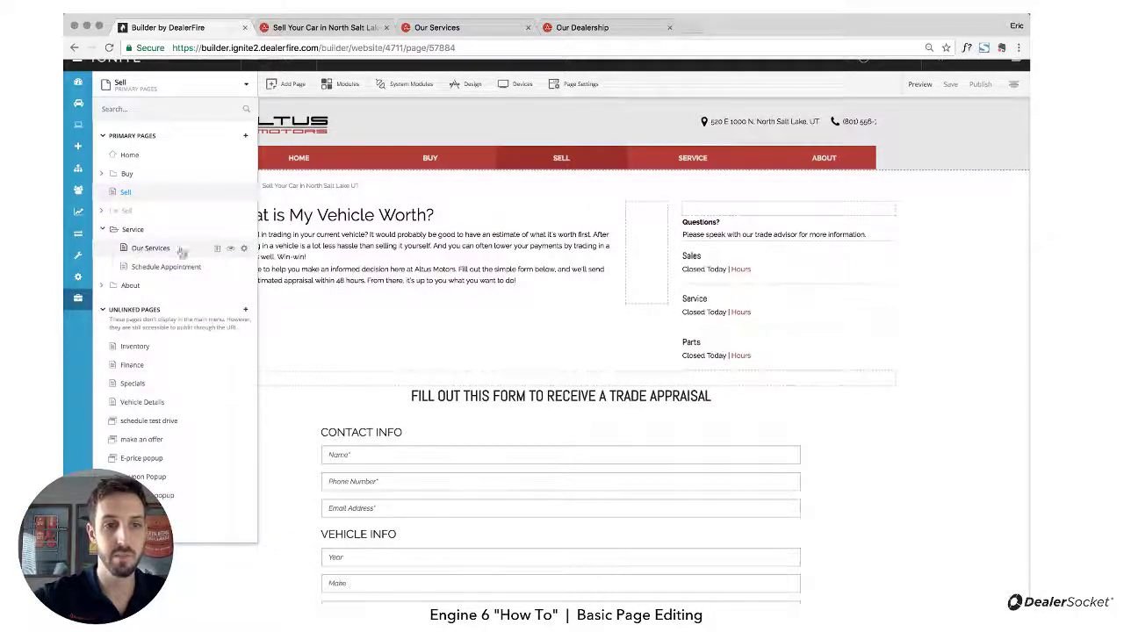
left_click(151, 248)
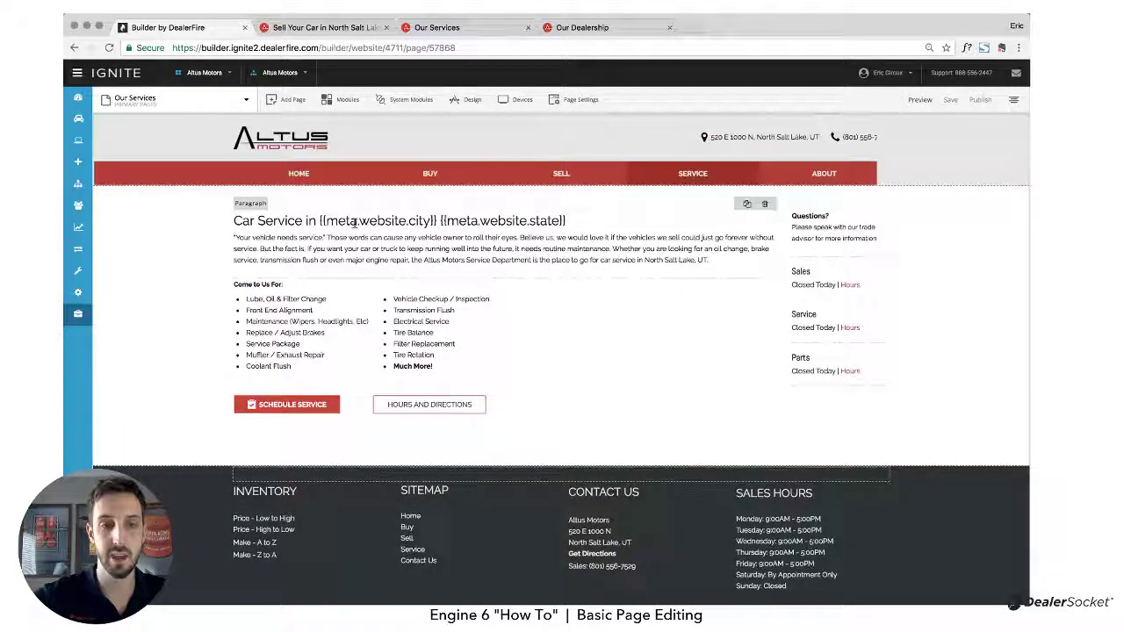
Set the font size of the heading "Car Service in {{meta.website.city}} {{meta.website.state}}" to 36.
left_click(354, 223)
triple_click(353, 223)
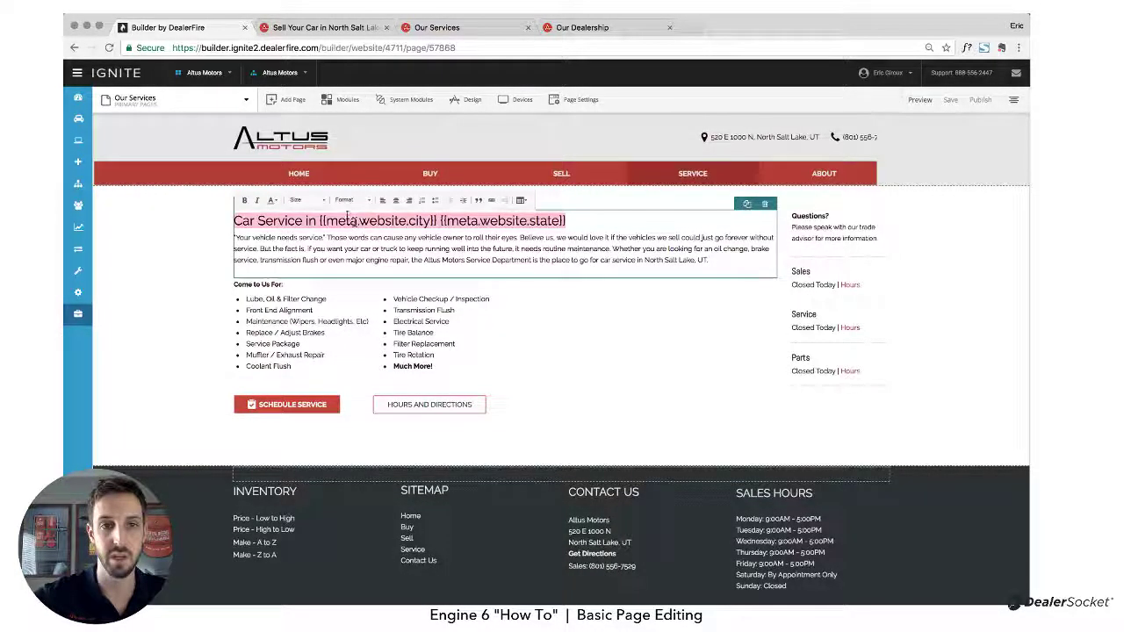
left_click(323, 200)
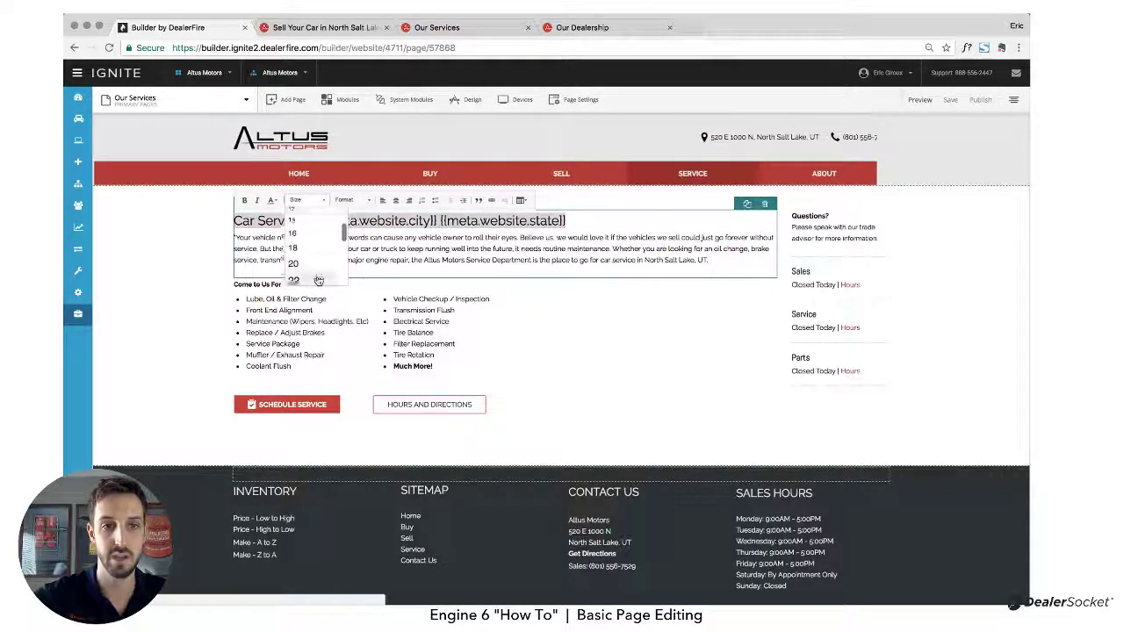
scroll(318, 280, "down", 2)
left_click(318, 280)
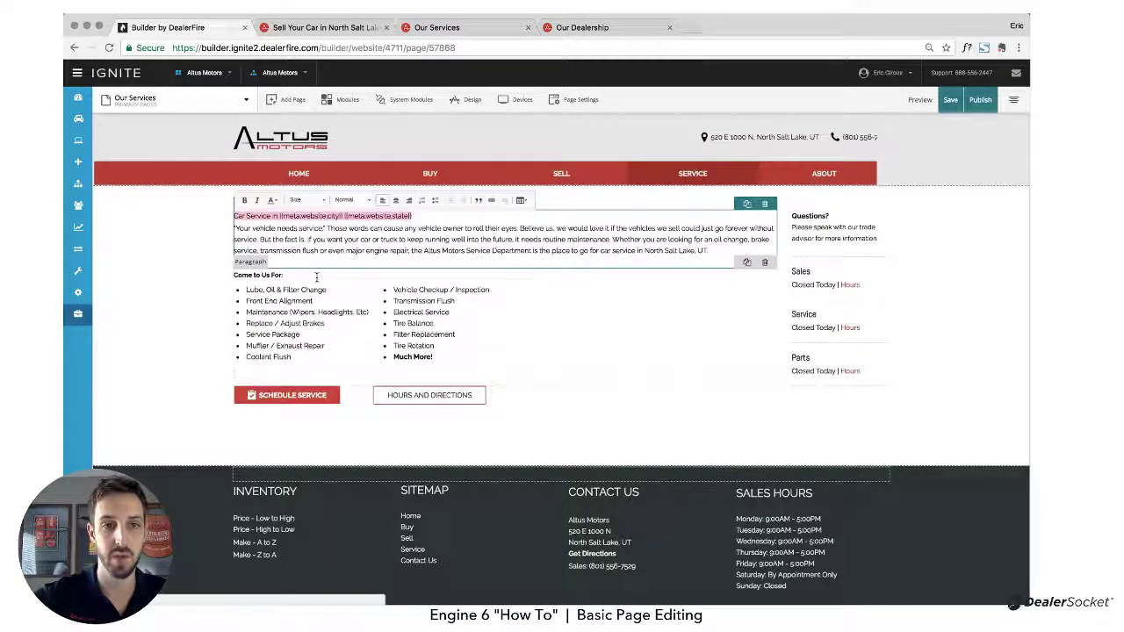
left_click(314, 199)
scroll(319, 251, "down", 3)
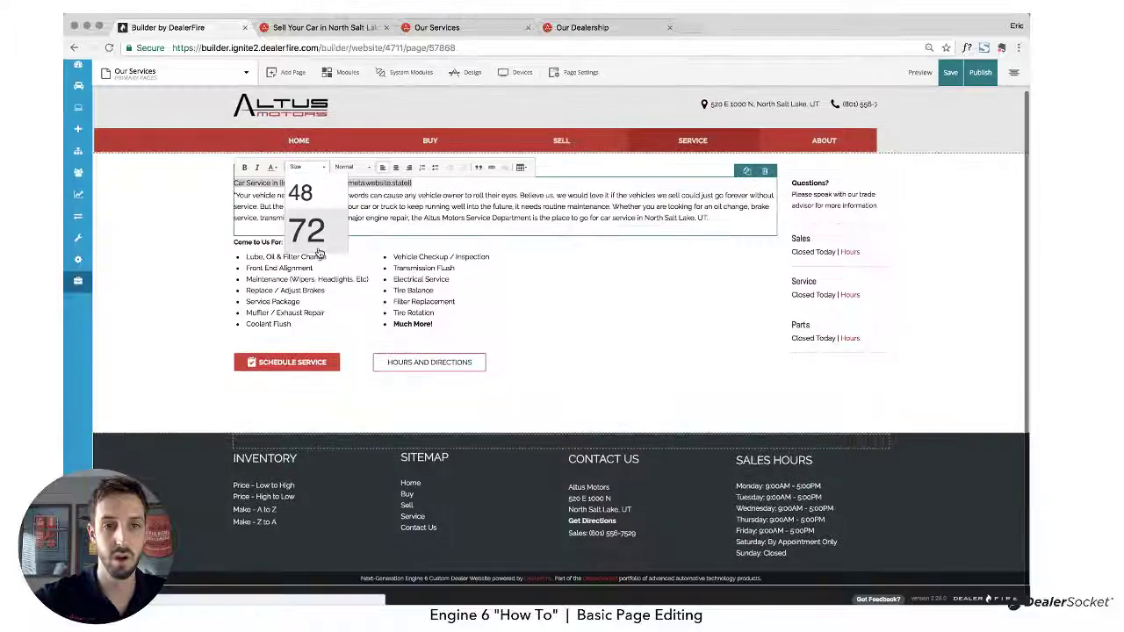
scroll(319, 253, "up", 1)
left_click(316, 235)
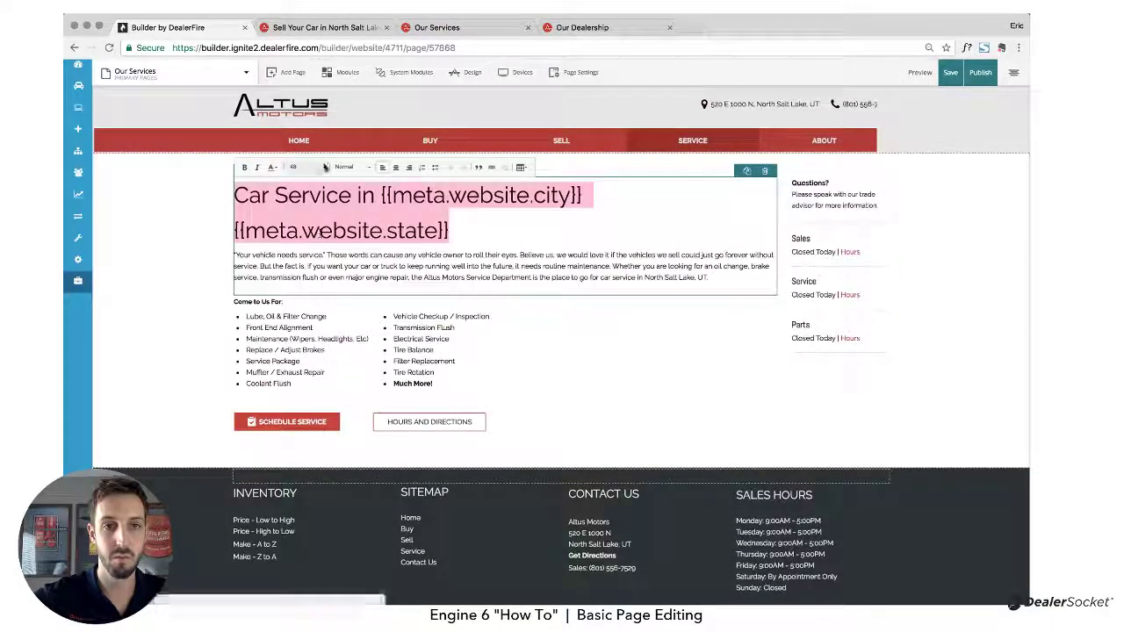
left_click(322, 214)
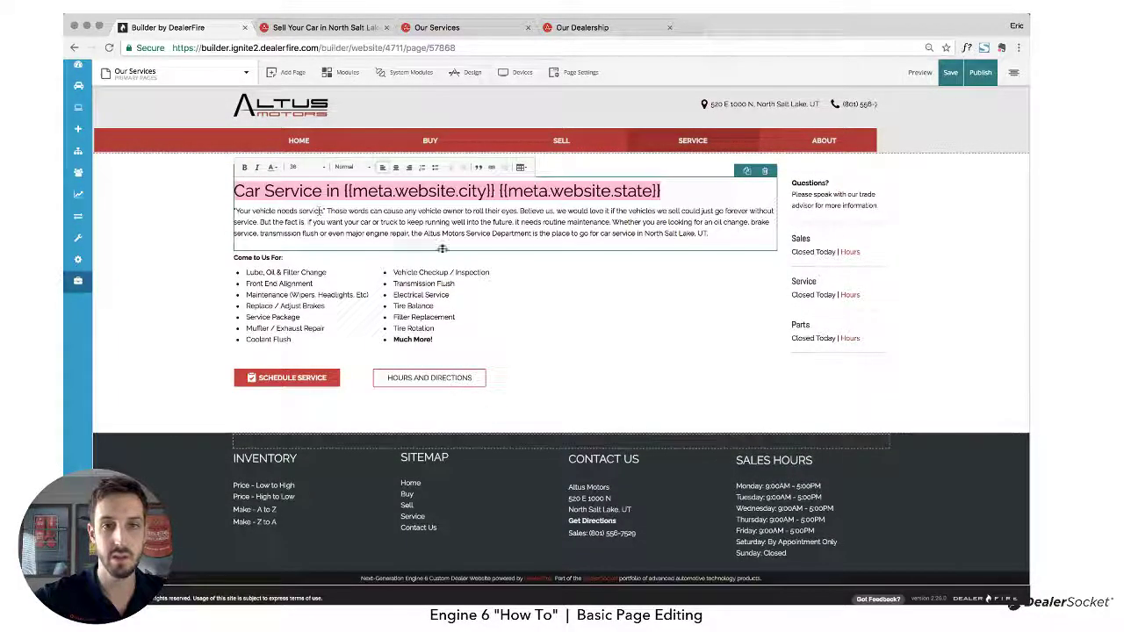
left_click(467, 230)
left_click(596, 317)
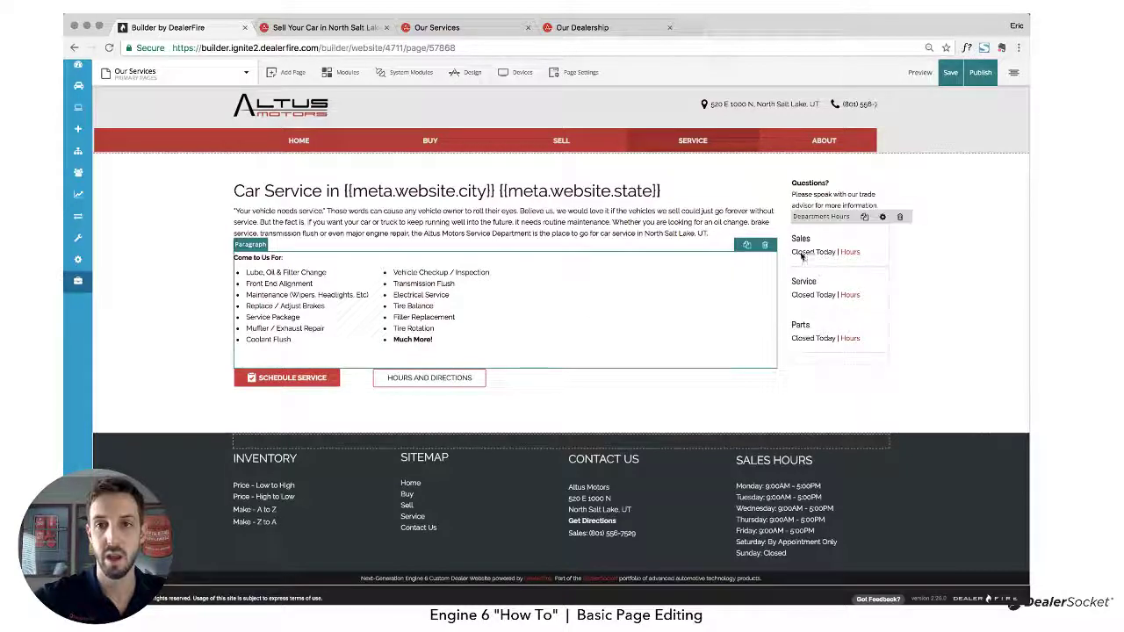
Compare the live Sell and Our Services layouts, and widen the Questions sidebar column in the builder by one grid column.
left_click(325, 27)
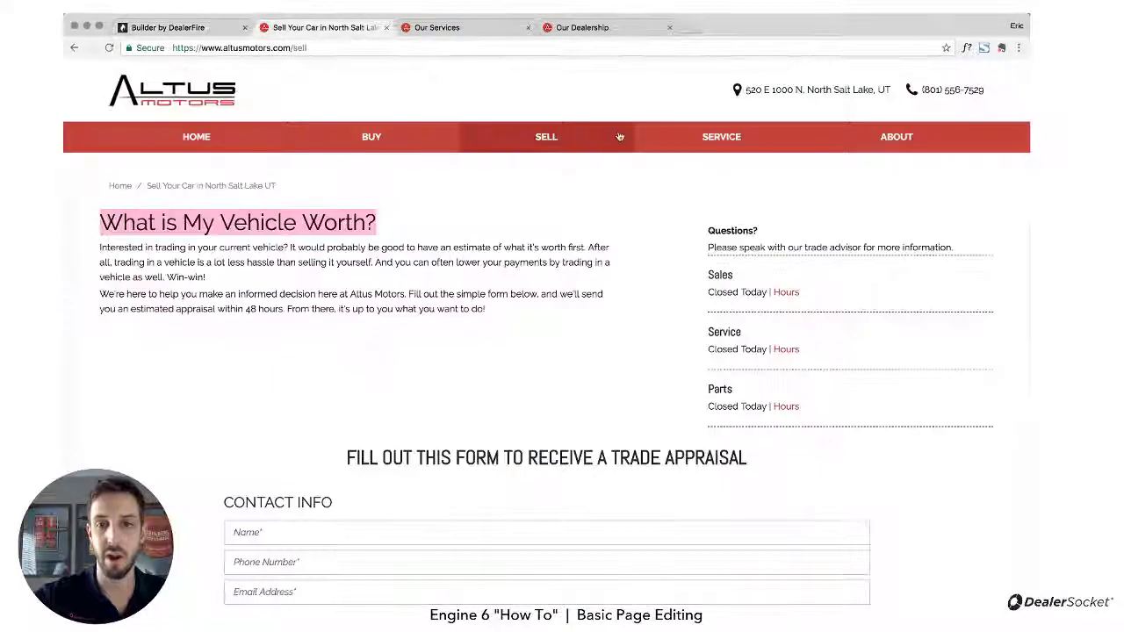
left_click(470, 29)
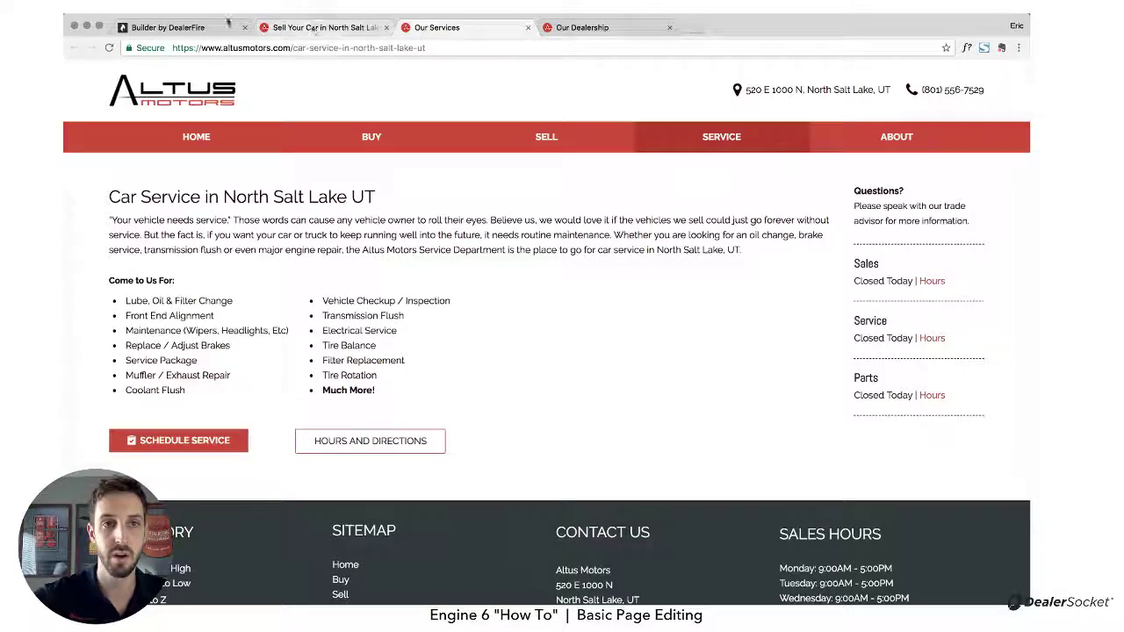
left_click(171, 27)
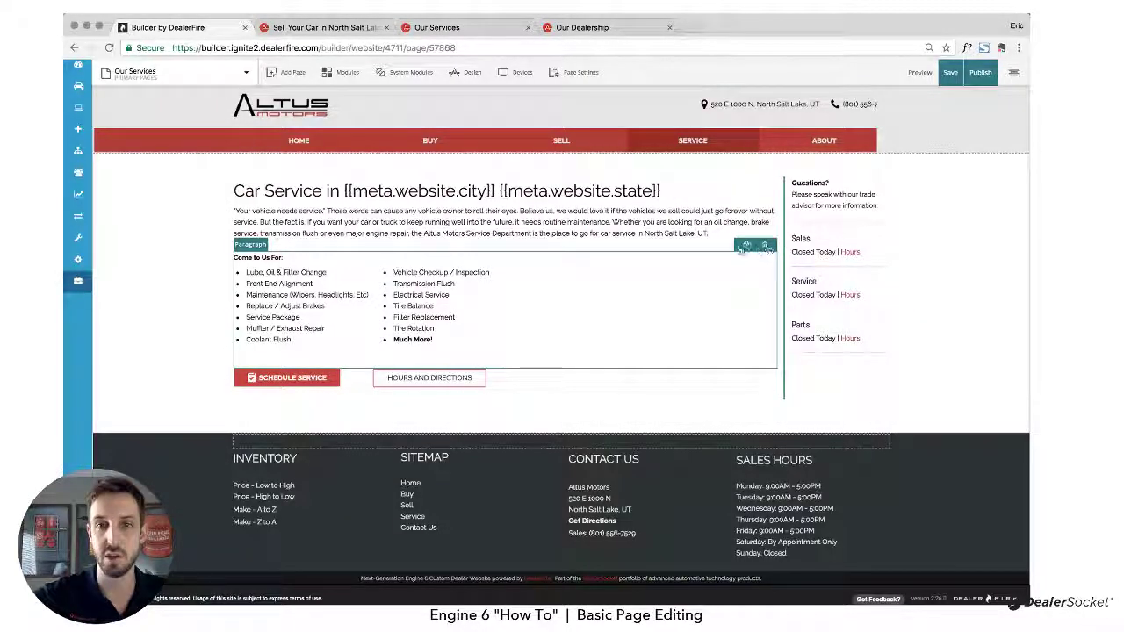
left_click_drag(742, 250, 720, 247)
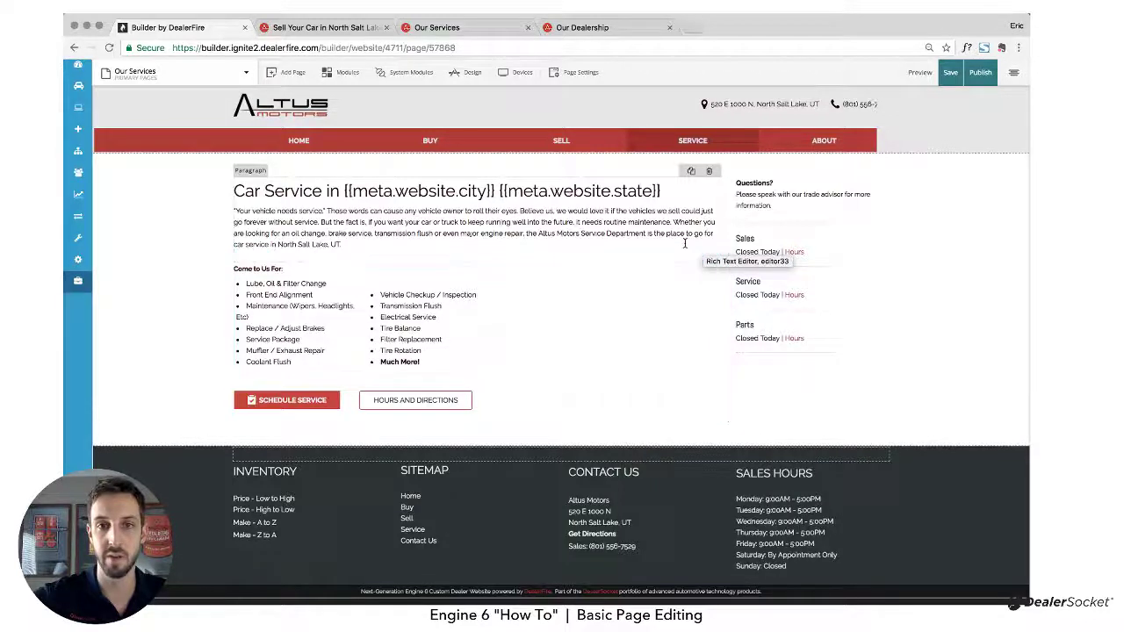
Add a Breadcrumbs module above the main heading of the Our Services page, adjust the container spacing beneath it, and publish the website.
left_click(340, 73)
left_click(129, 117)
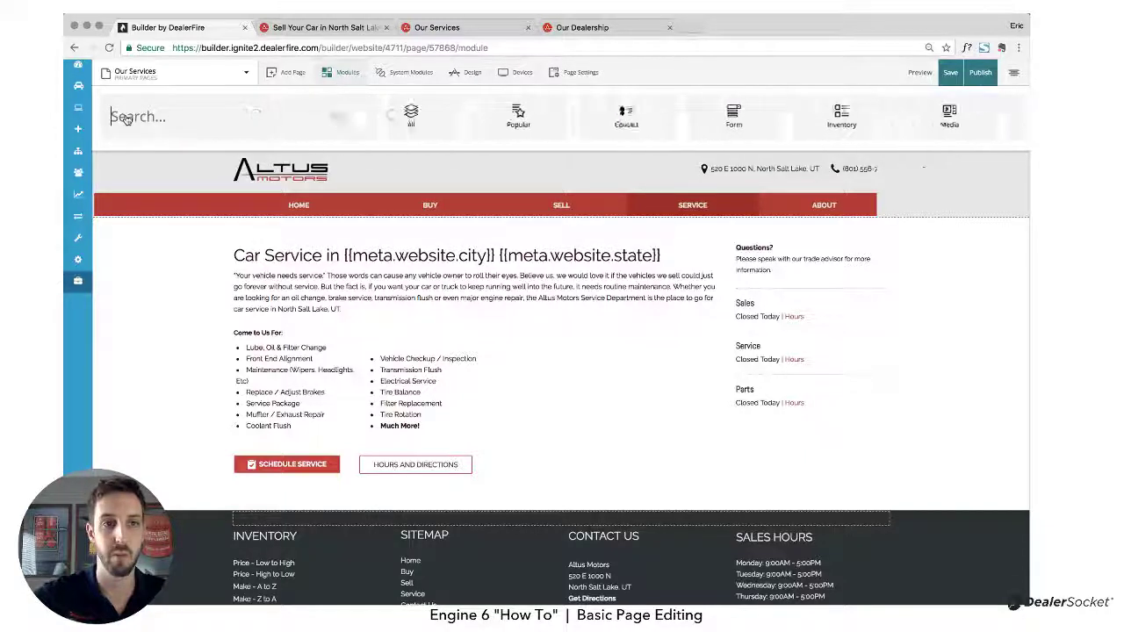
type("bread")
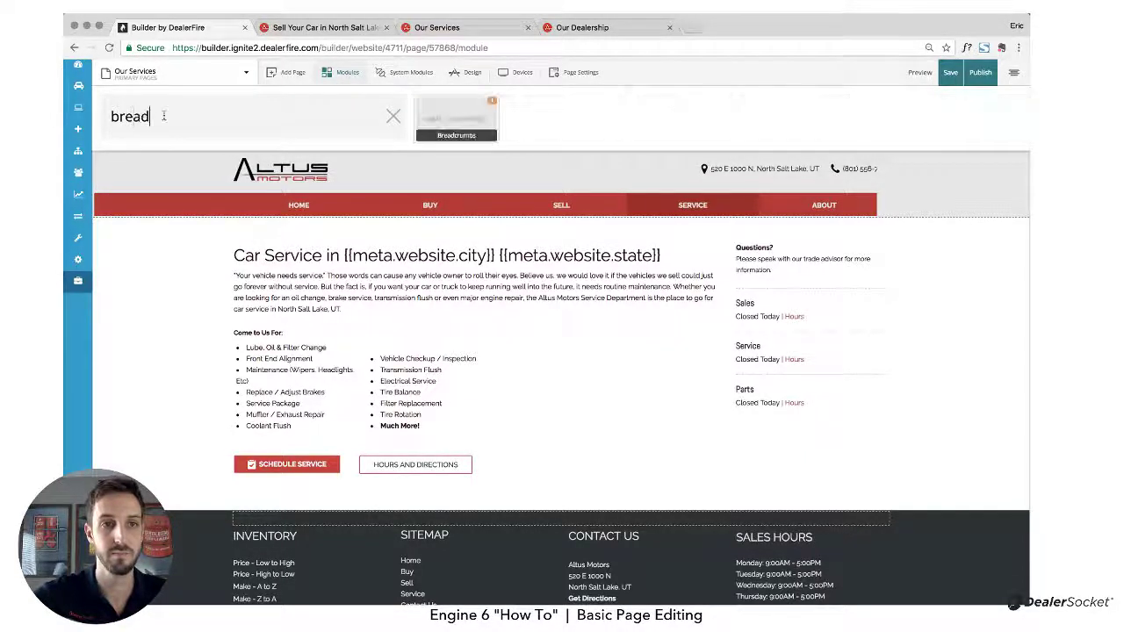
left_click_drag(454, 127, 432, 223)
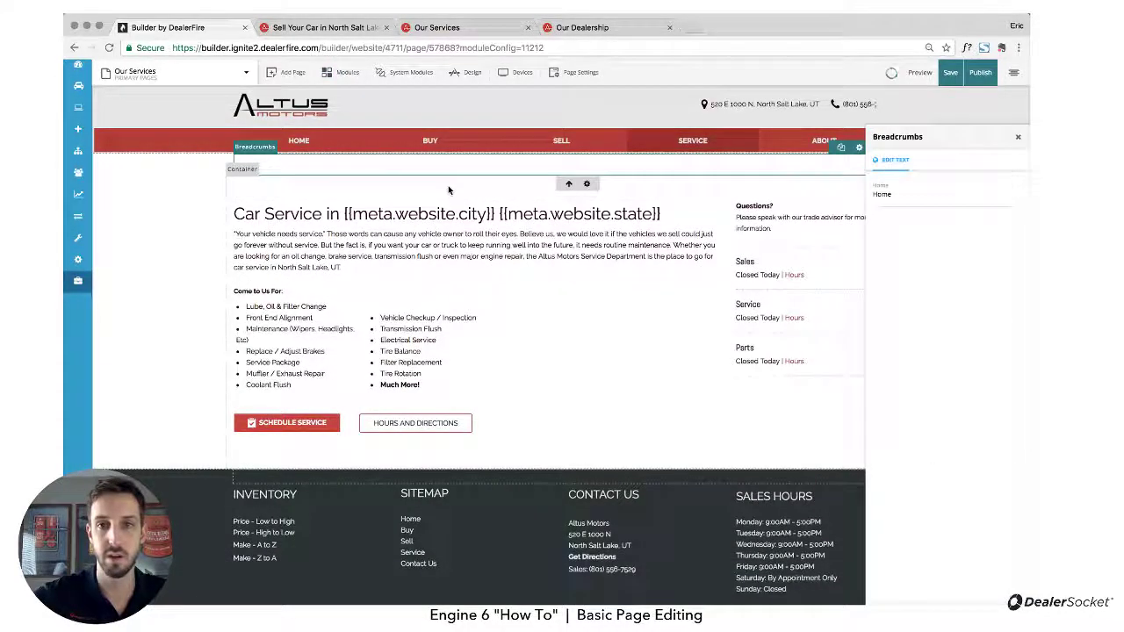
left_click(1018, 139)
left_click_drag(576, 192, 576, 184)
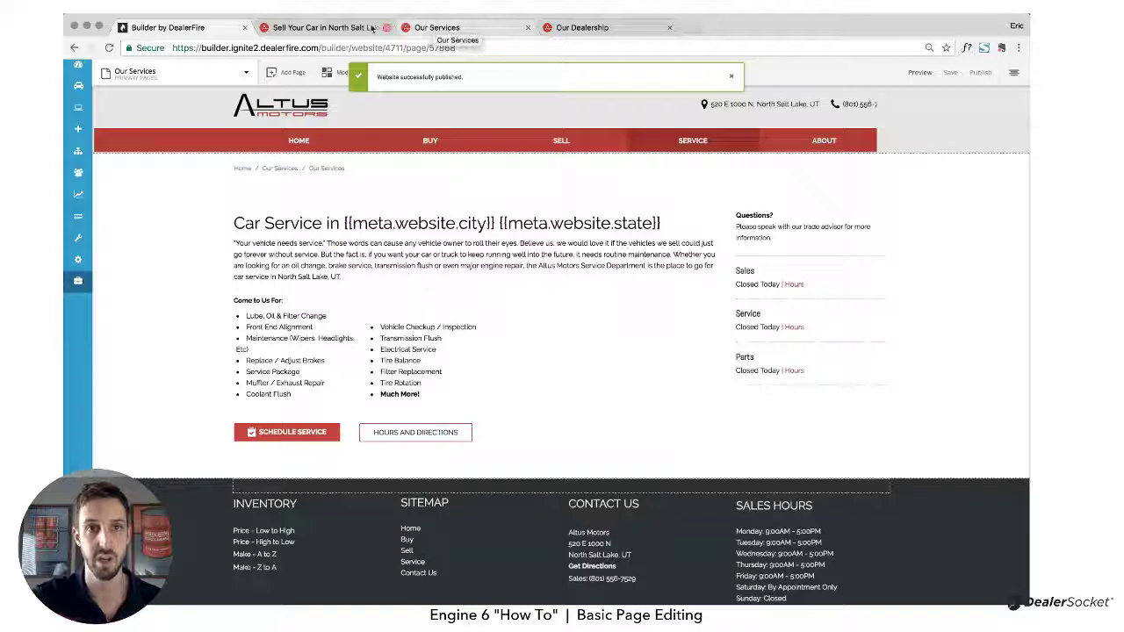
Reload the live Our Services page and compare its breadcrumbs, heading and column layout with the live Sell page.
left_click(332, 27)
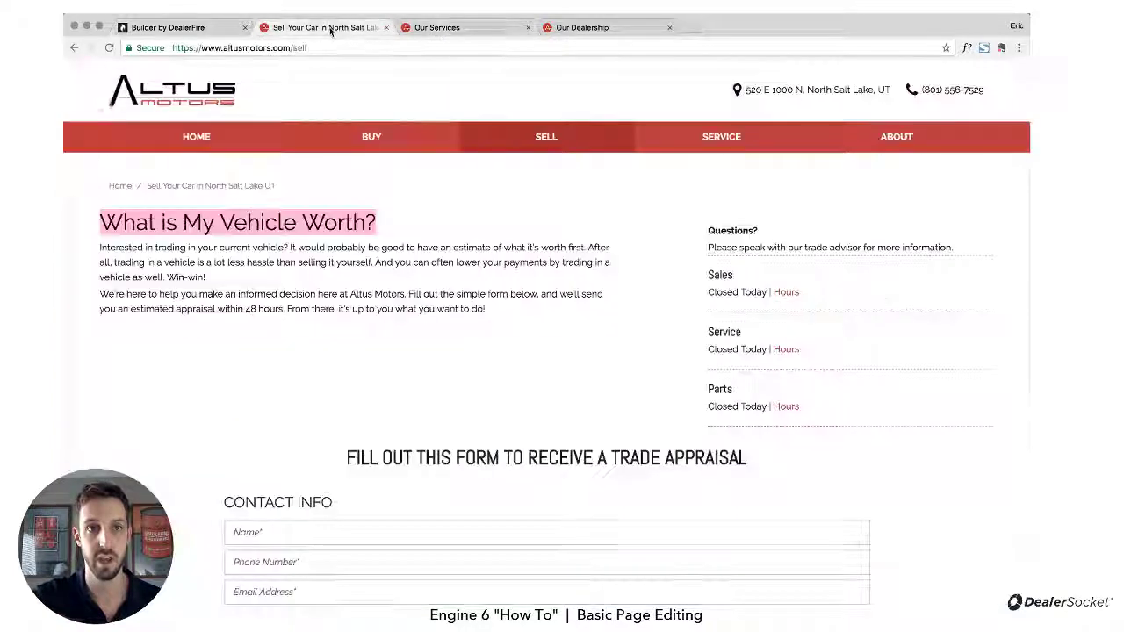
left_click(453, 26)
key("super+r")
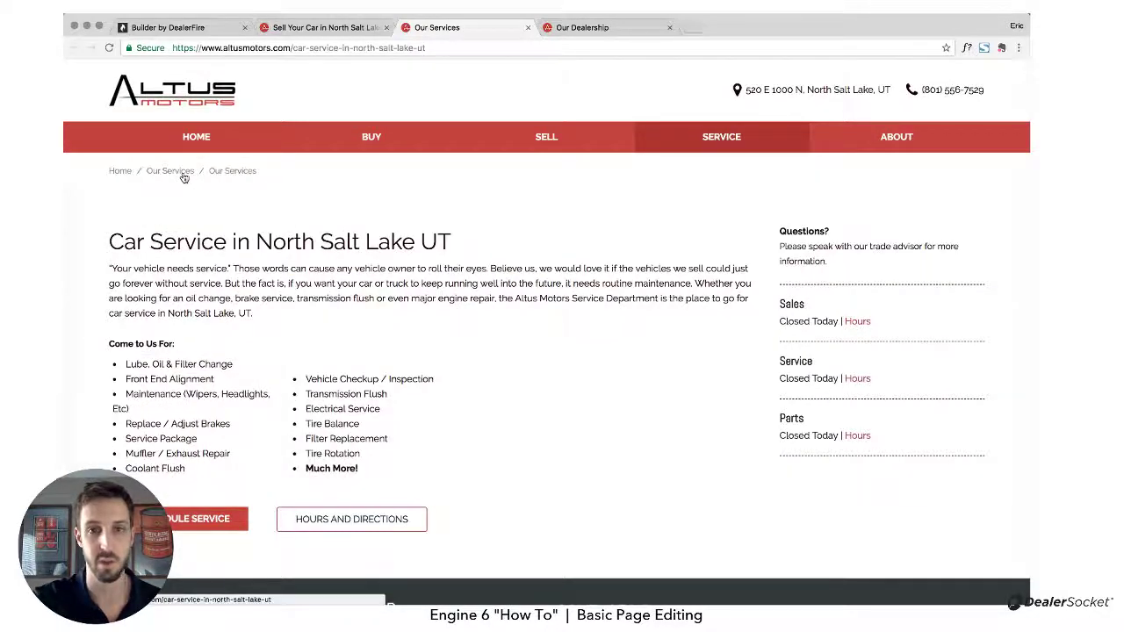
triple_click(253, 247)
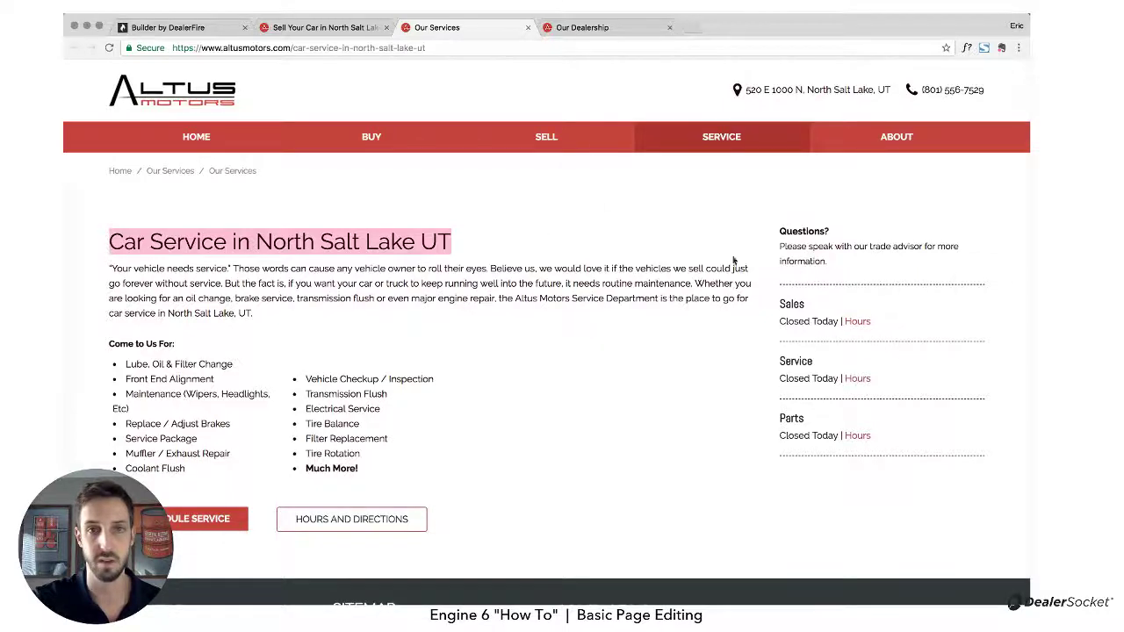
left_click(330, 27)
left_click(433, 29)
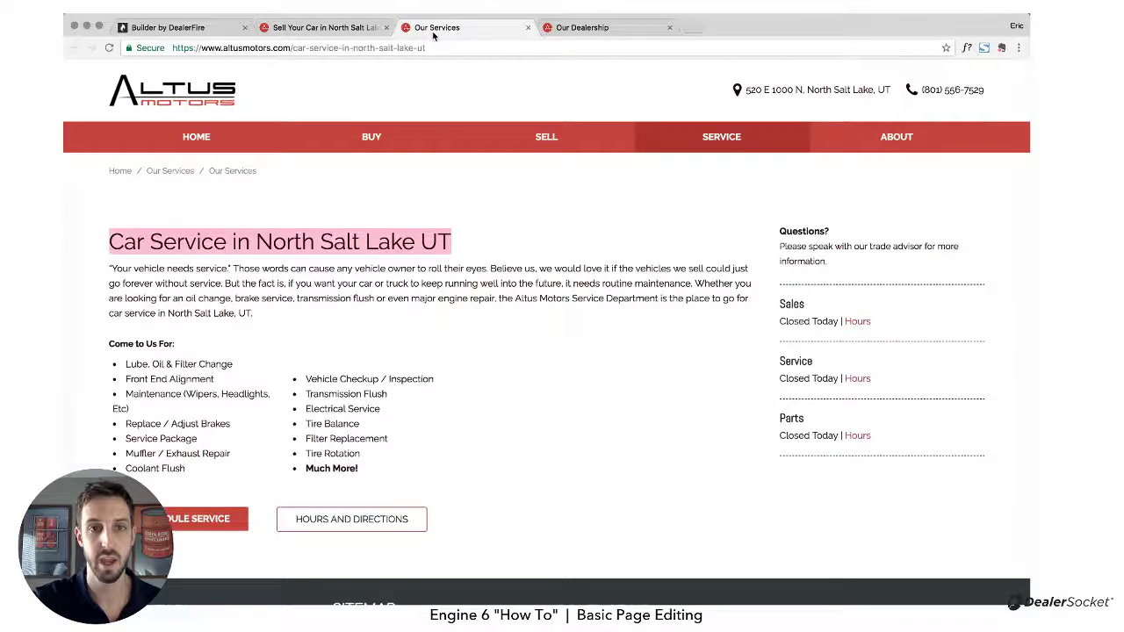
left_click(351, 29)
left_click(460, 31)
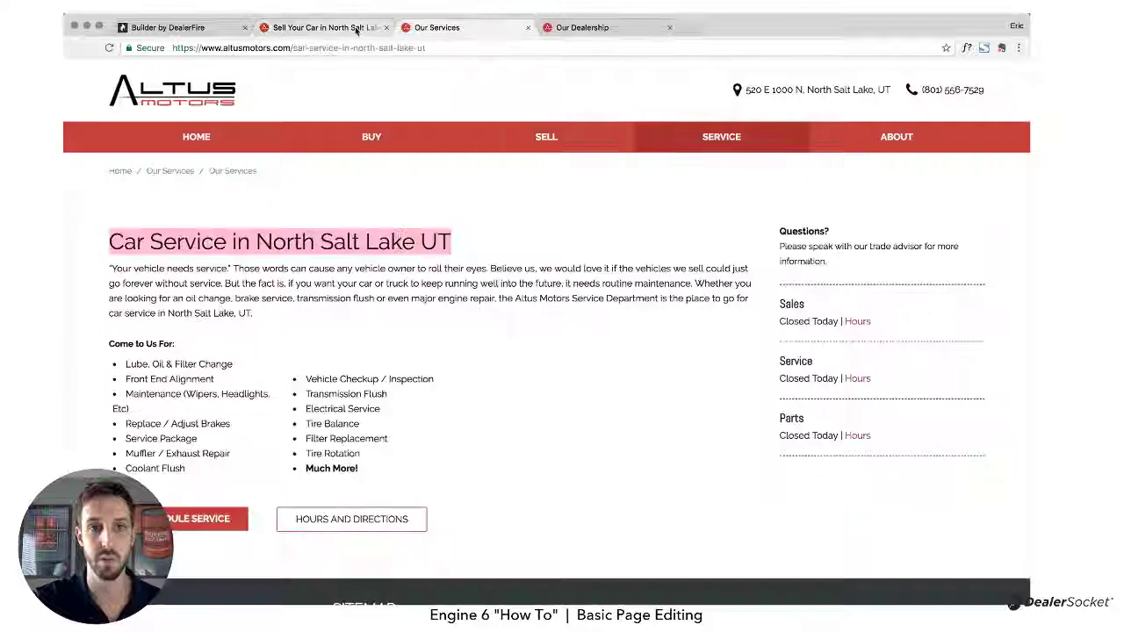
left_click(389, 334)
left_click(339, 33)
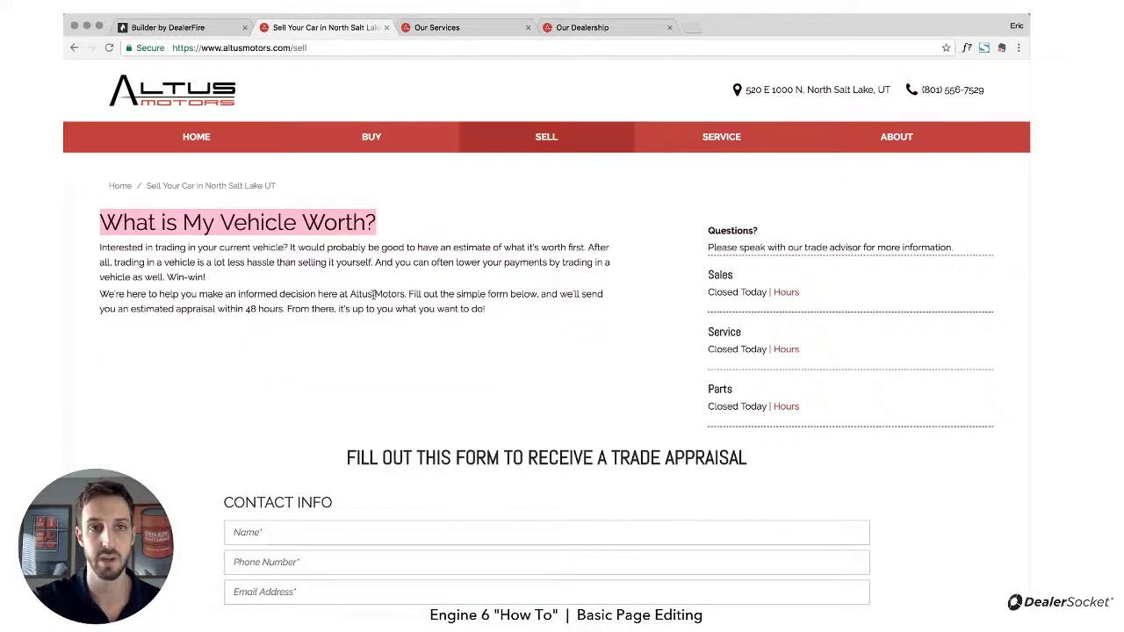
left_click(372, 292)
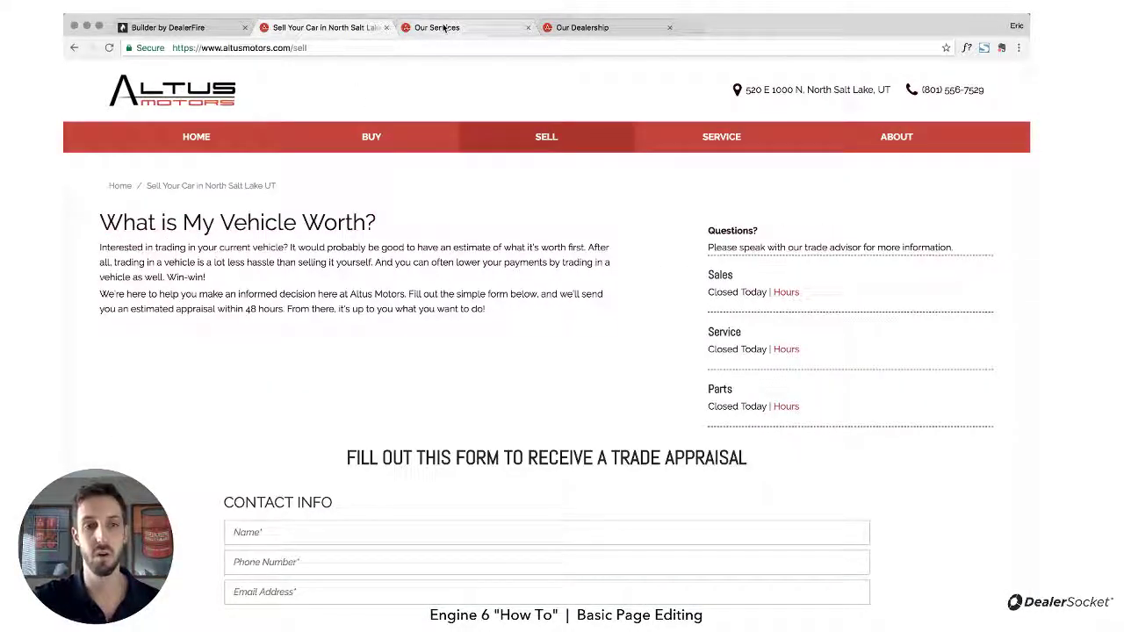
Return to the DealerFire builder and set up a new template from the Our Services page, named "Basic Content Page".
left_click(174, 29)
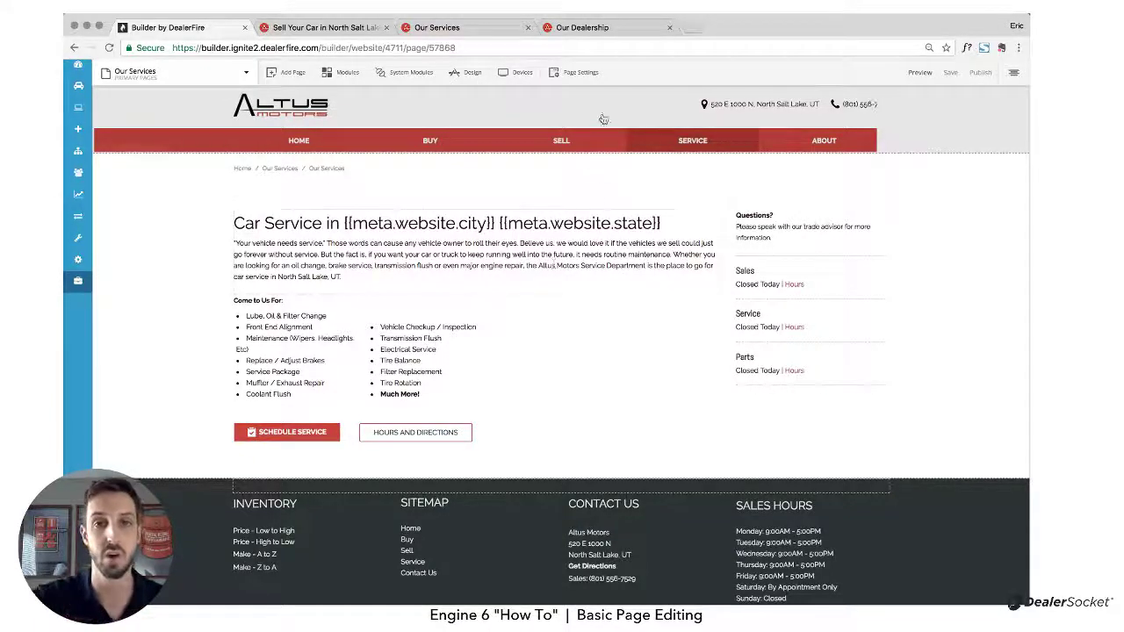
left_click(1013, 72)
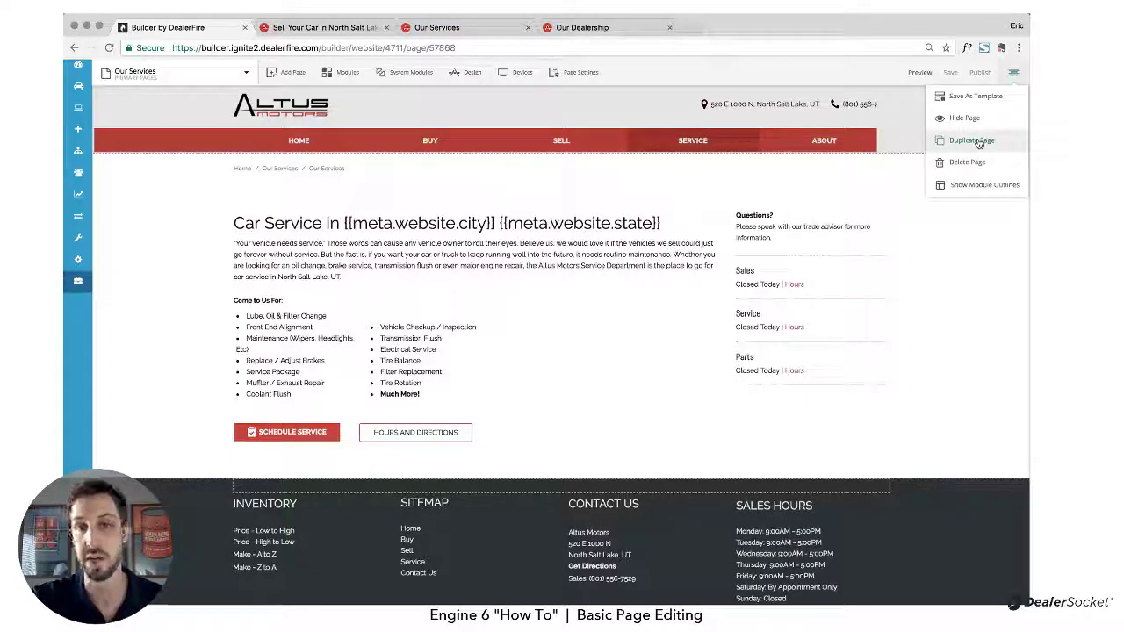
left_click(980, 104)
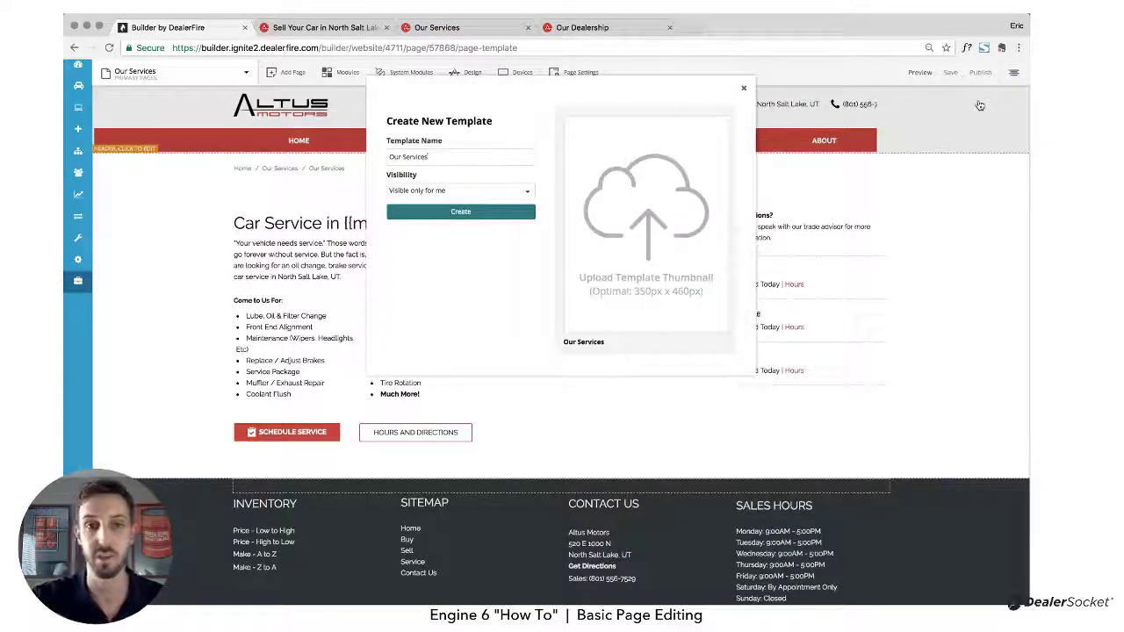
triple_click(450, 159)
type("Basic")
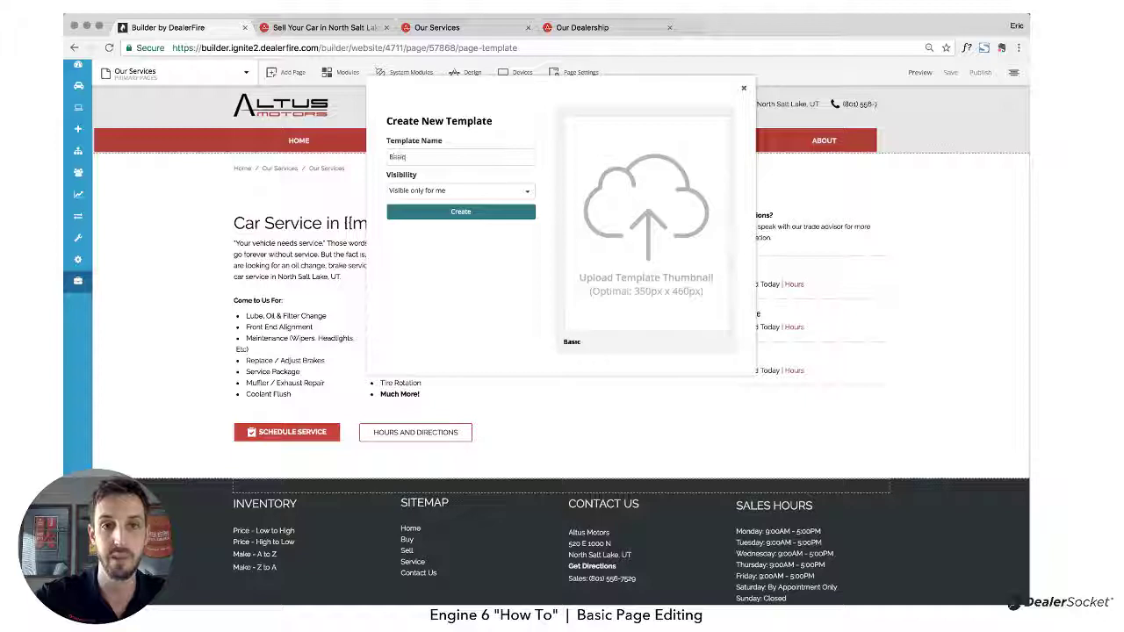
type(" Content Pag")
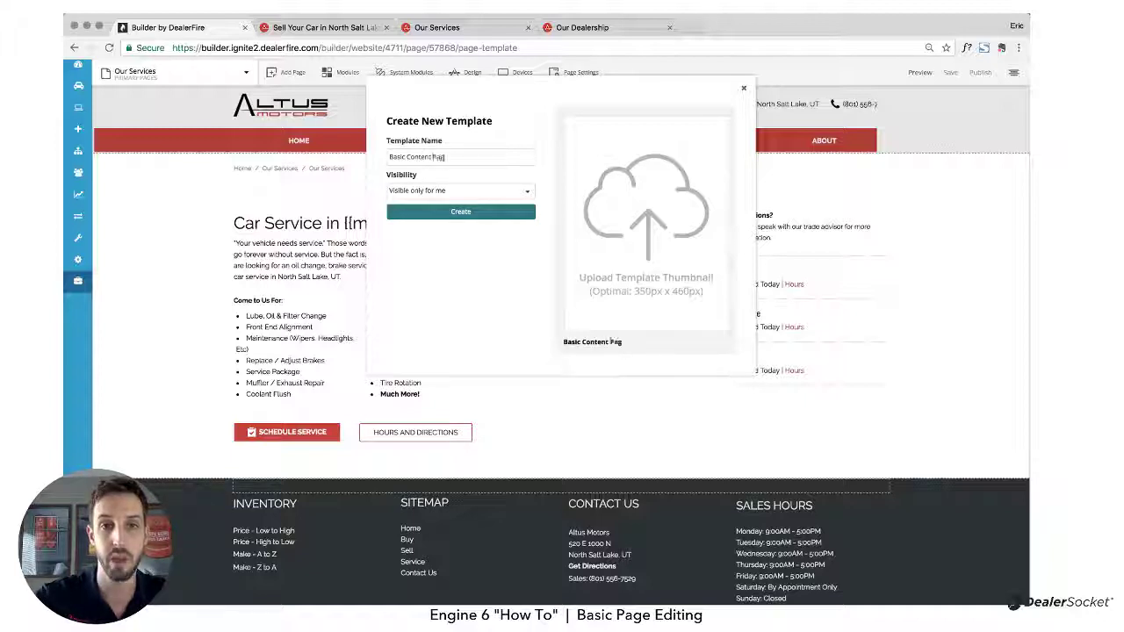
type("e")
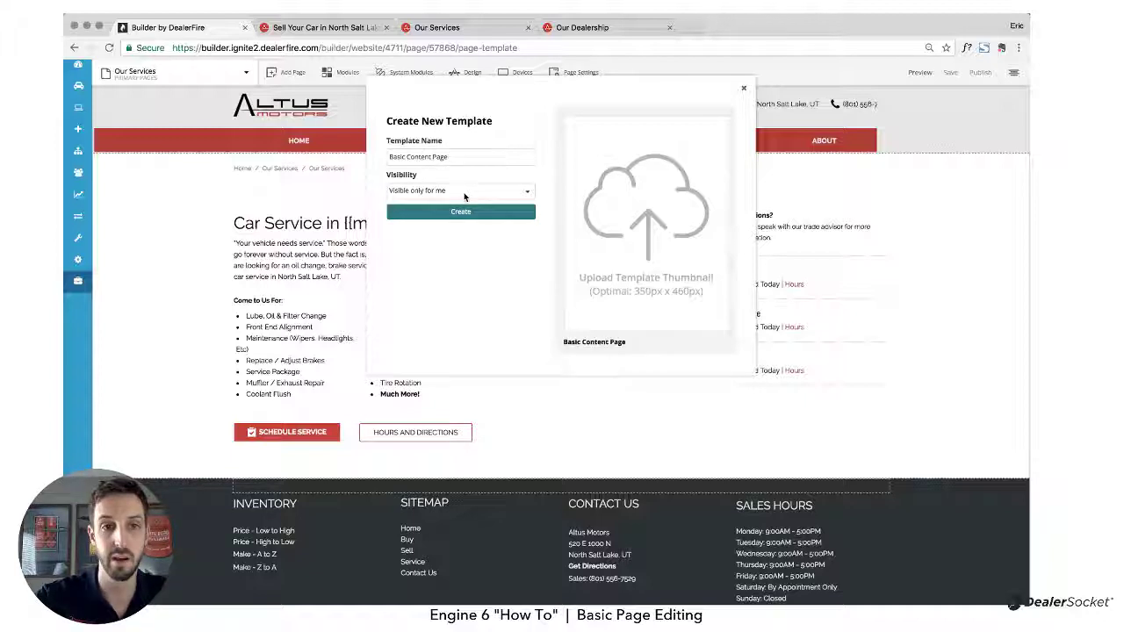
Review the visibility and thumbnail options, then create the template as "Visible only for me" without a thumbnail.
left_click(464, 192)
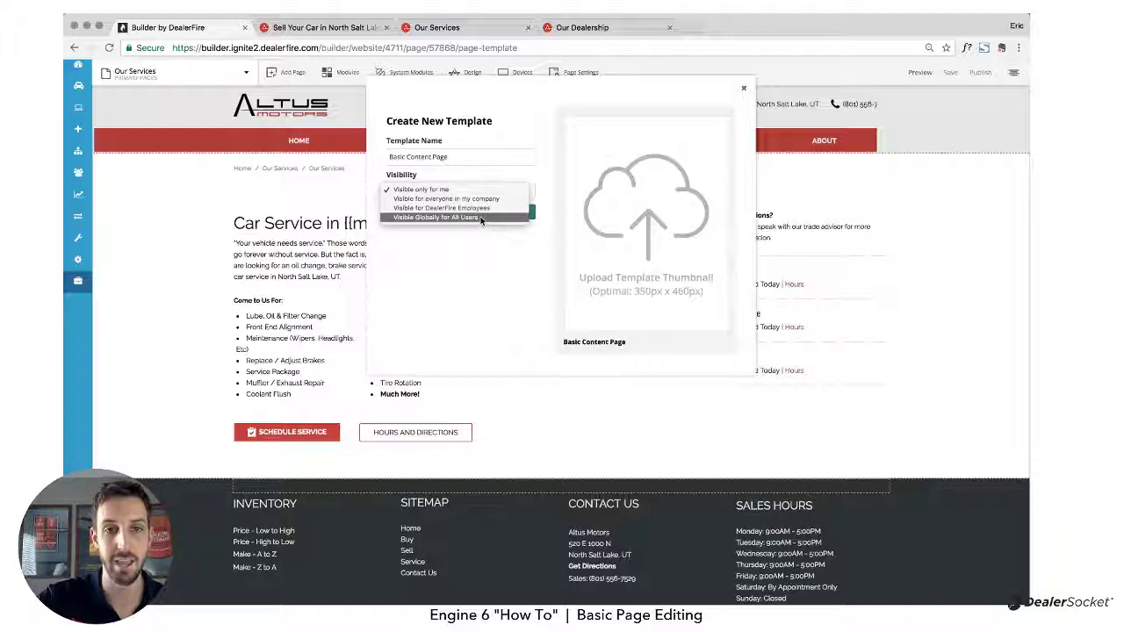
left_click(481, 239)
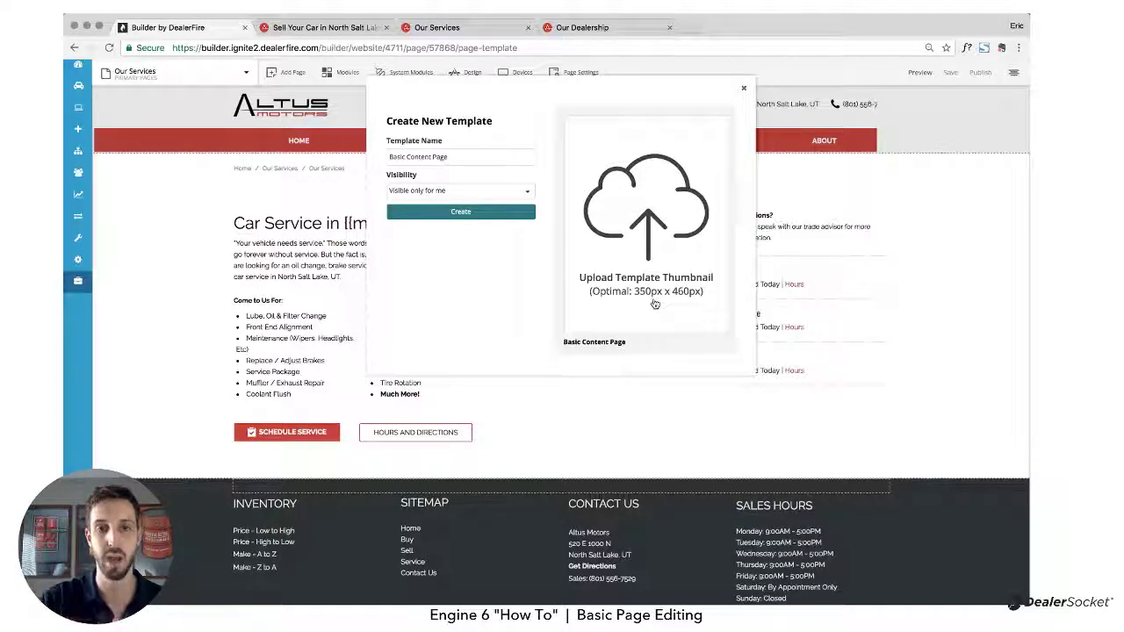
left_click(650, 217)
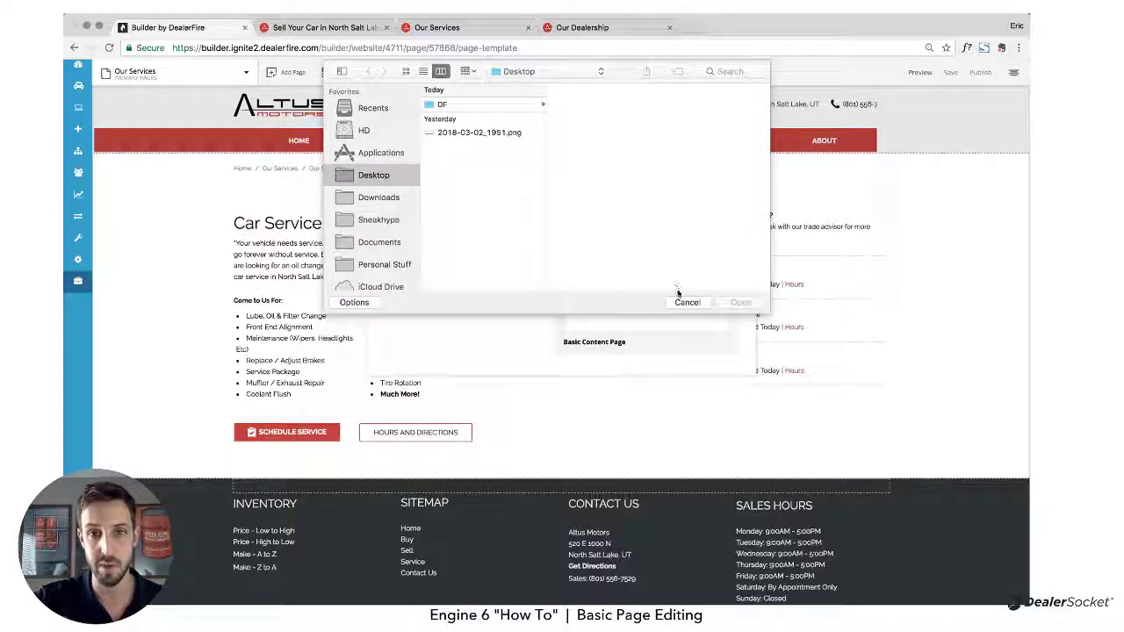
left_click(687, 302)
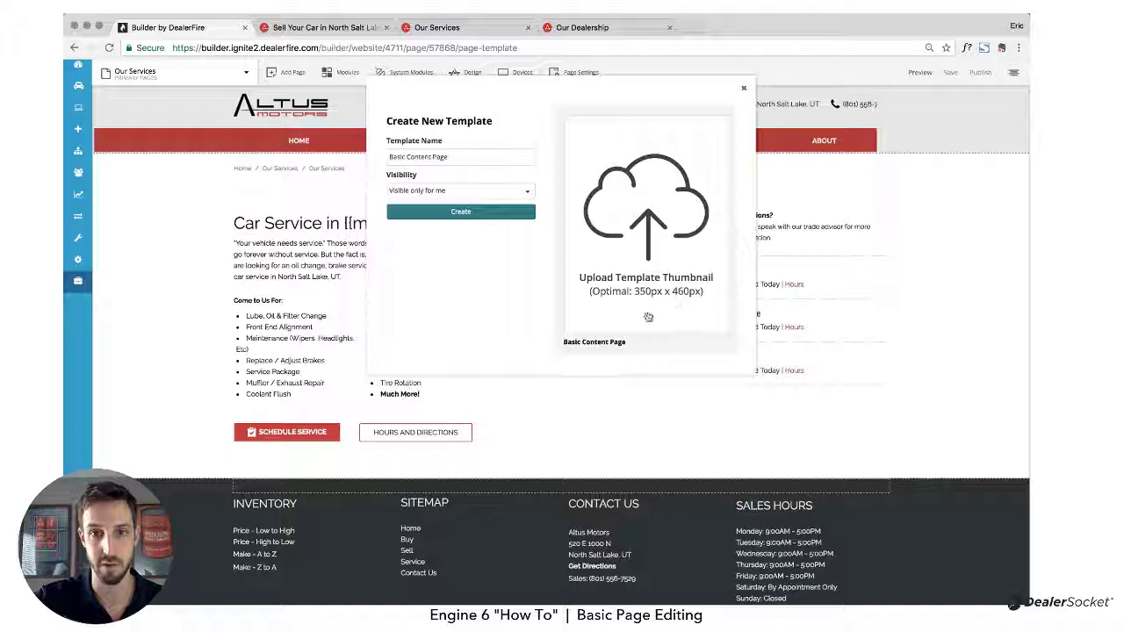
left_click(476, 212)
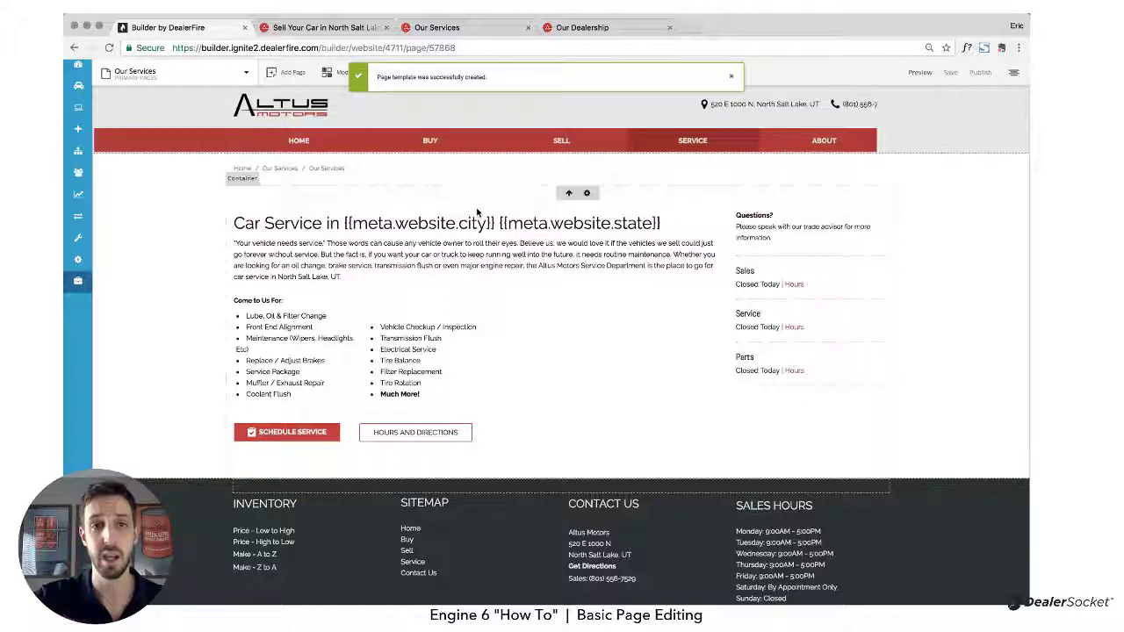
Find the Basic Content Page template in My Templates for new pages, inspect its settings, and leave without adding a page.
left_click(287, 72)
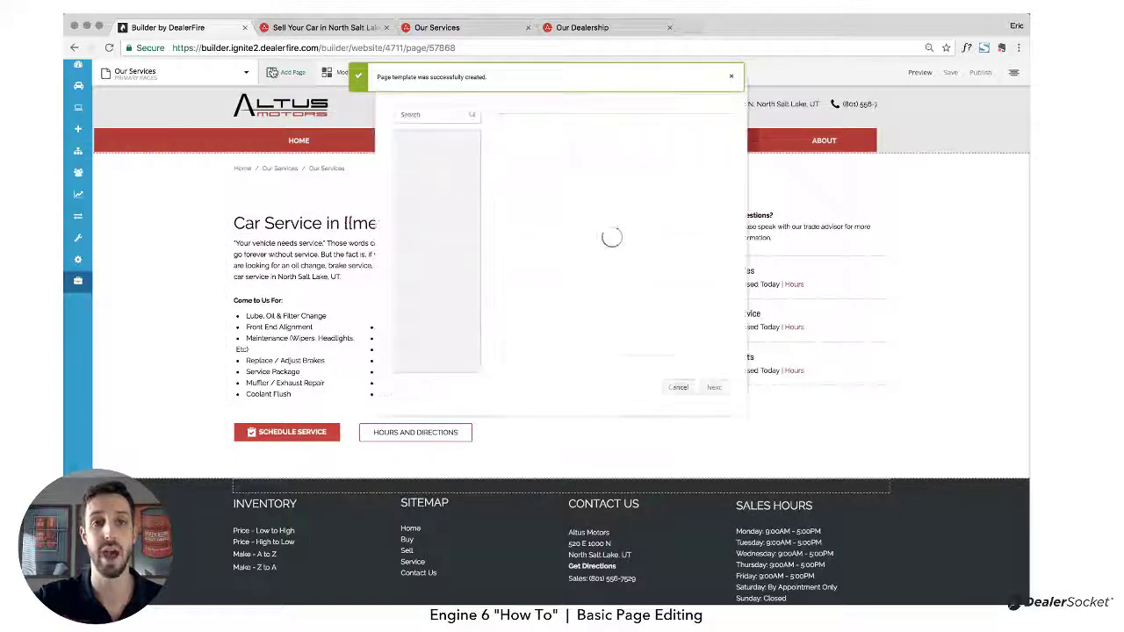
left_click(428, 200)
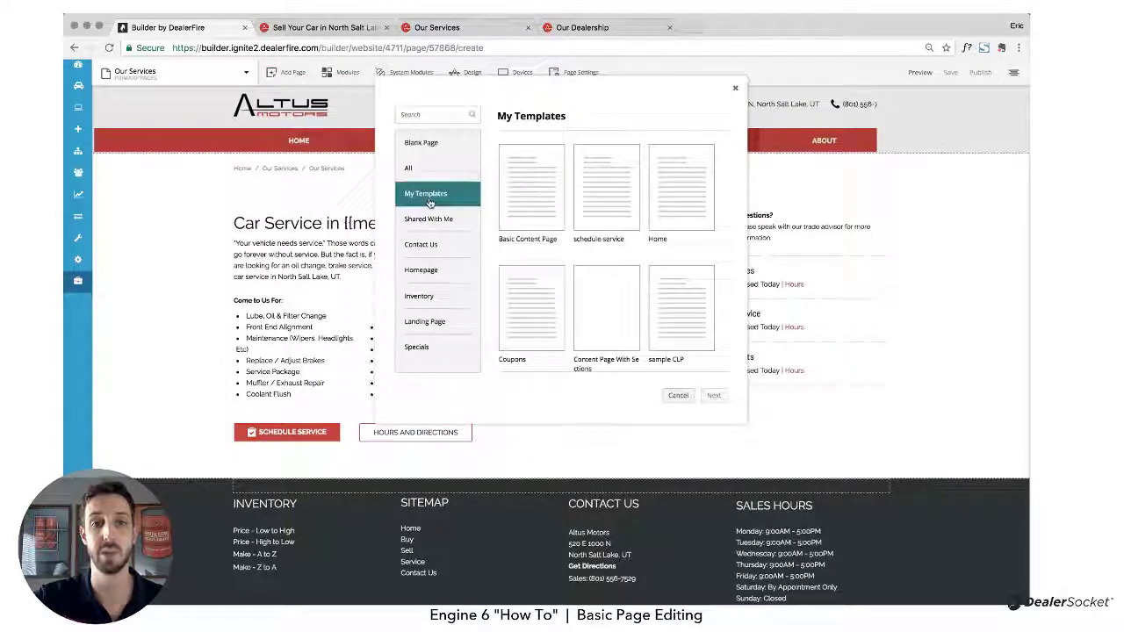
left_click(526, 197)
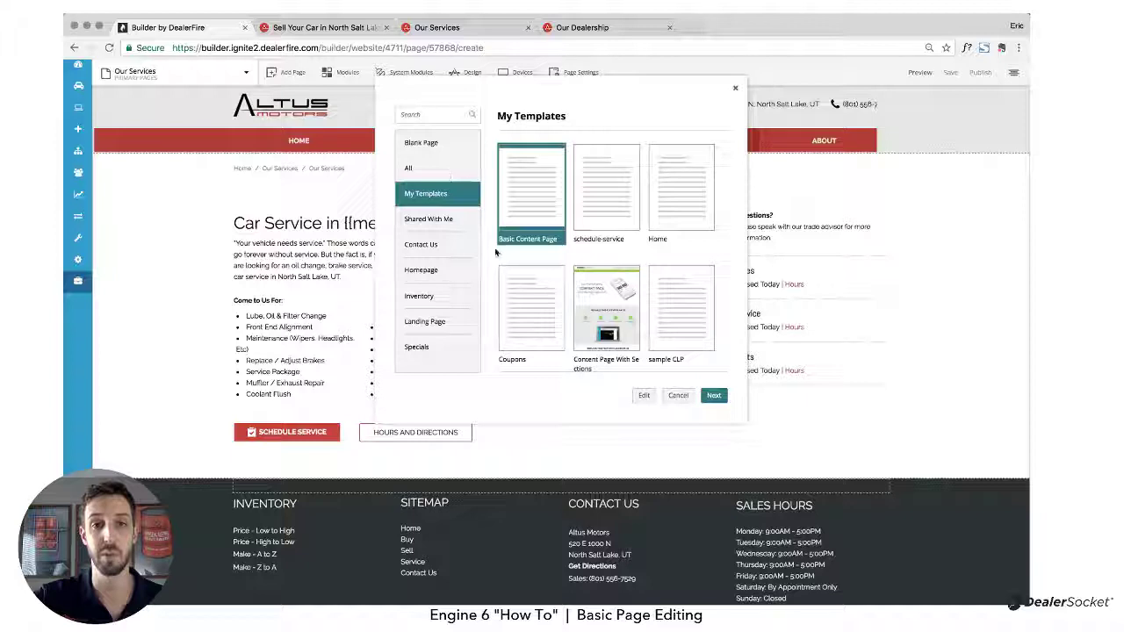
left_click(645, 400)
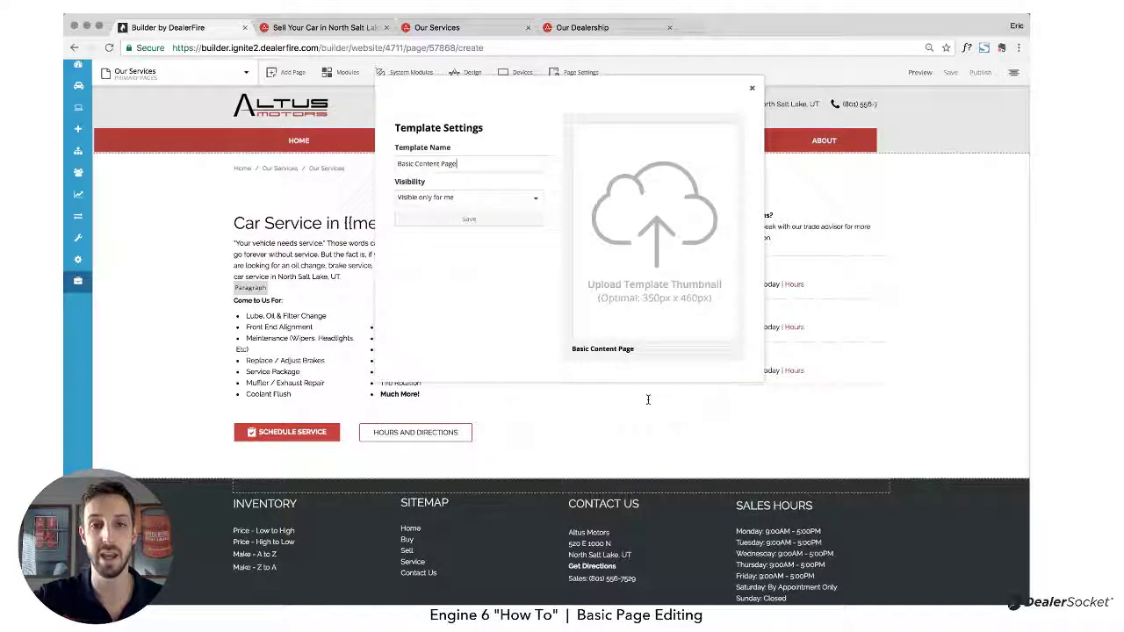
left_click(751, 89)
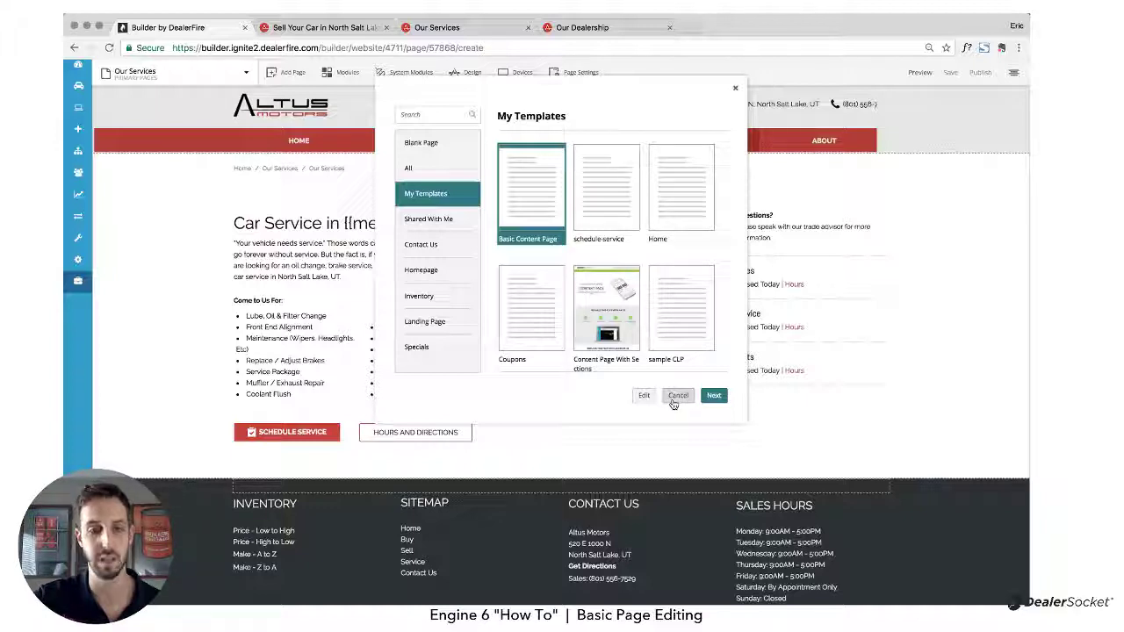
left_click(676, 396)
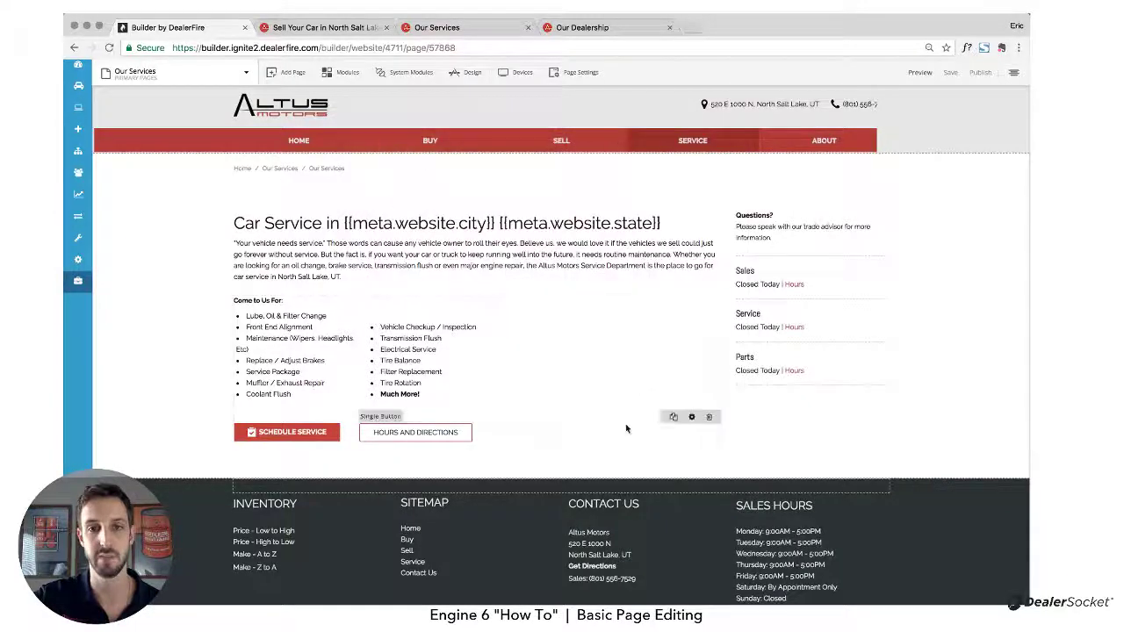